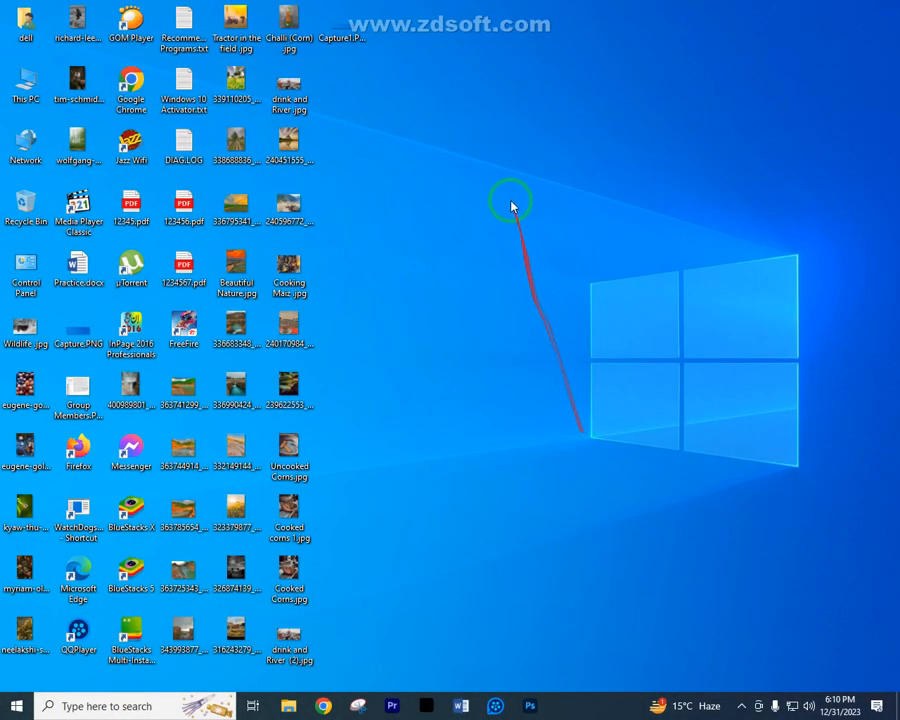
pyautogui.rightClick(508, 180)
pyautogui.click(528, 236)
pyautogui.rightClick(432, 177)
pyautogui.click(488, 237)
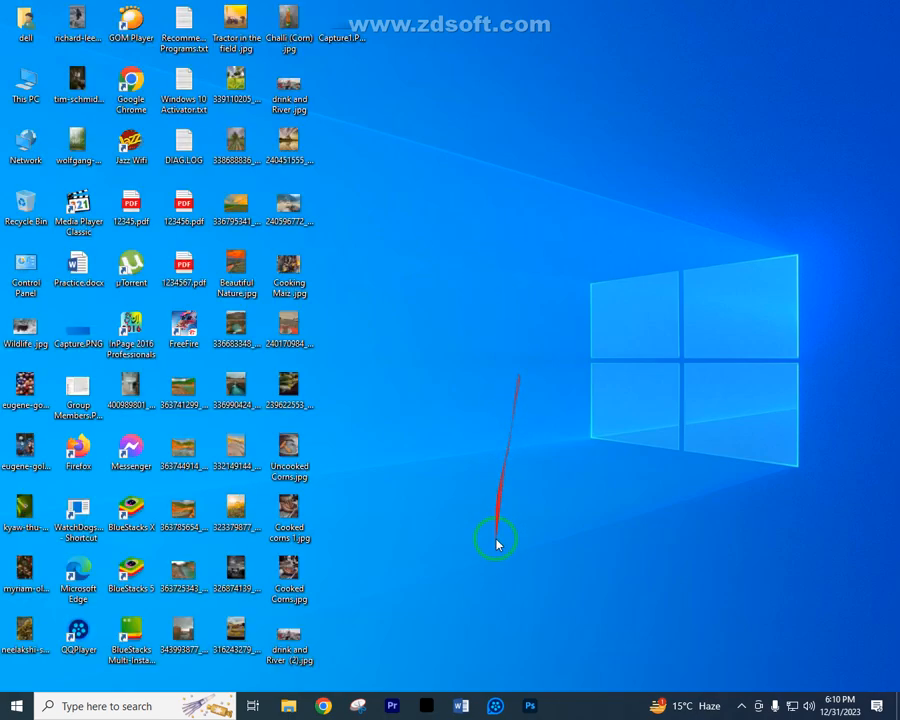
# - Switch to Word, dismiss the Office activation wizard and create a blank document
pyautogui.click(461, 708)
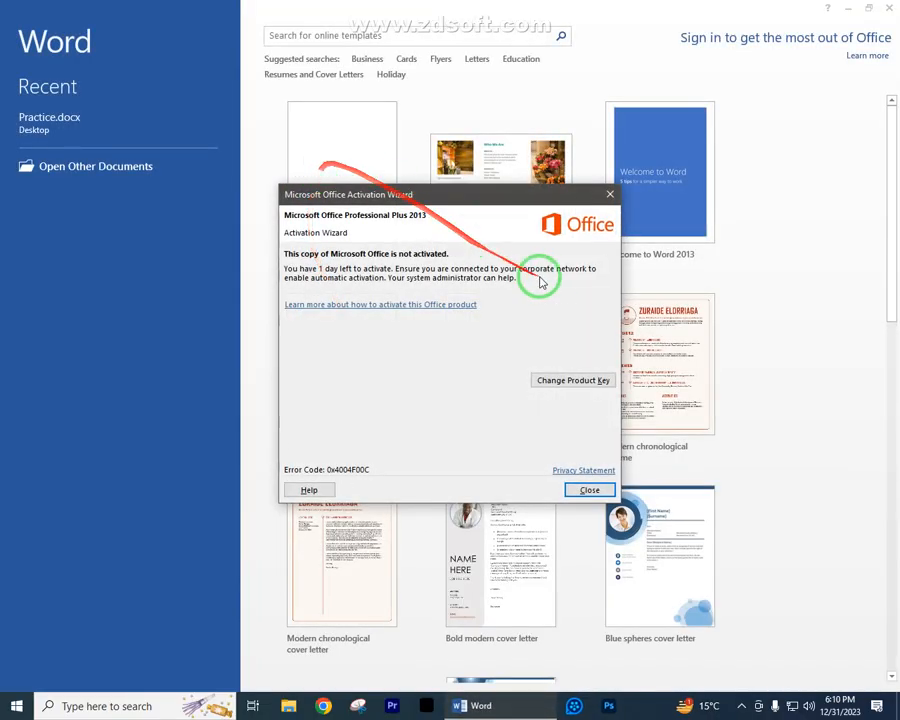
pyautogui.click(608, 194)
pyautogui.click(381, 183)
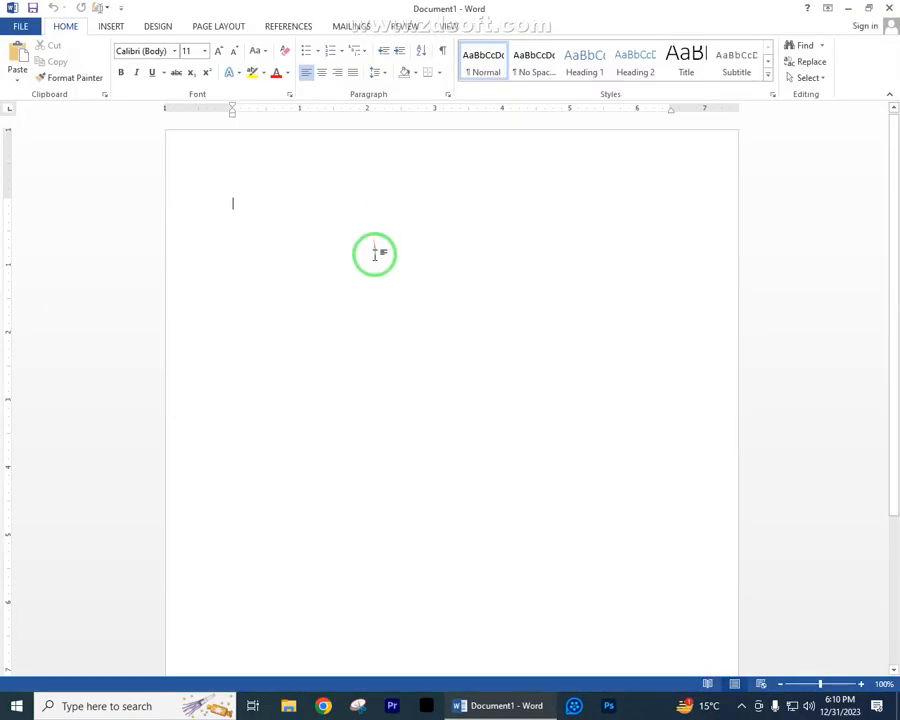
# - Draw a text box about 3.6" wide and 1.7" tall near the start of the page
pyautogui.click(112, 25)
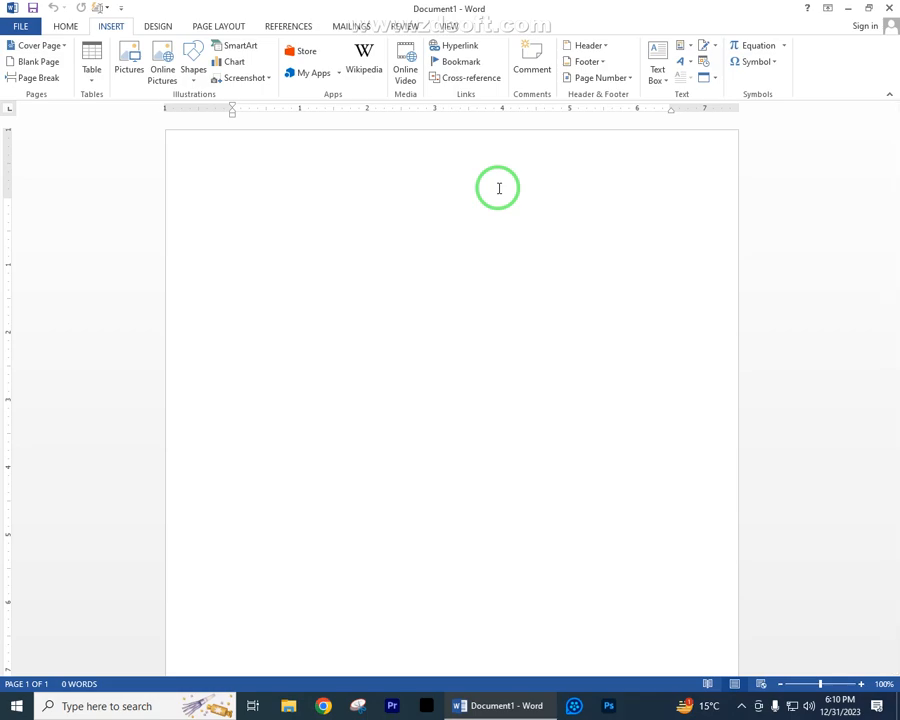
pyautogui.click(533, 78)
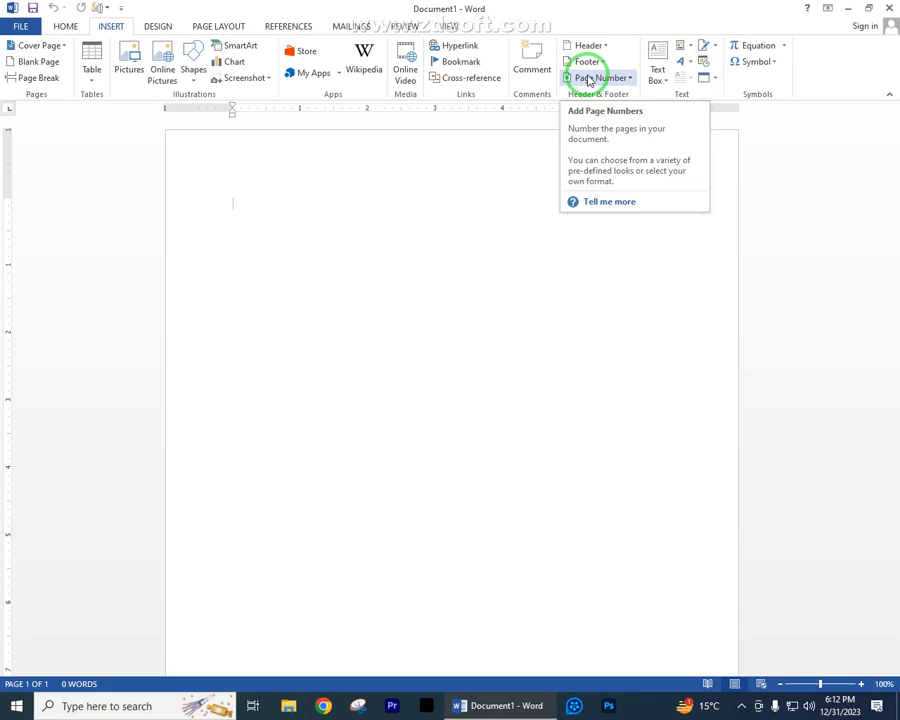
pyautogui.click(660, 80)
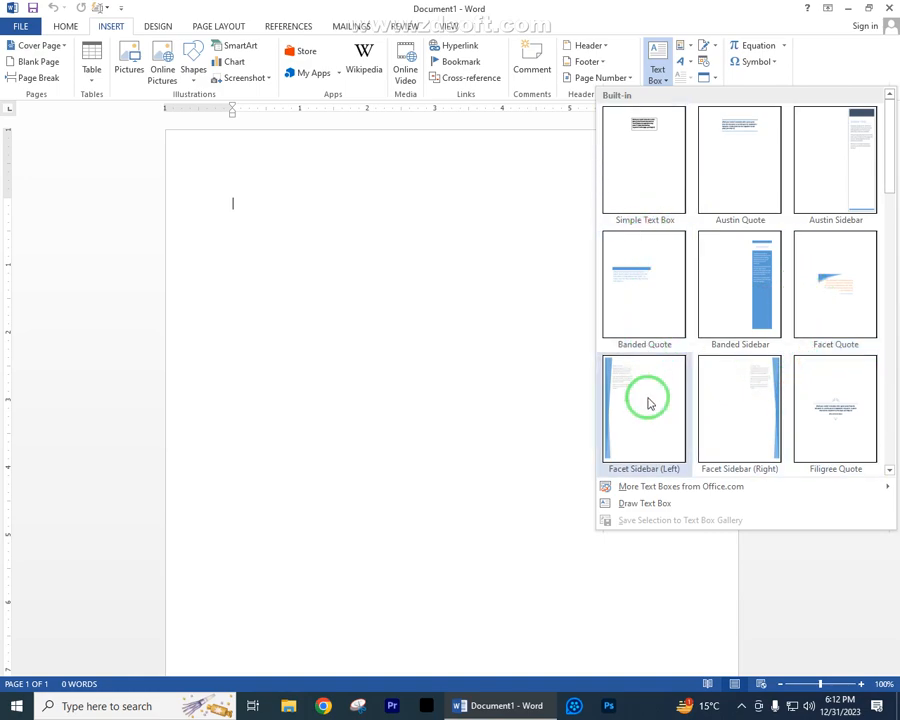
pyautogui.click(635, 503)
pyautogui.moveTo(238, 188); pyautogui.dragTo(476, 303)
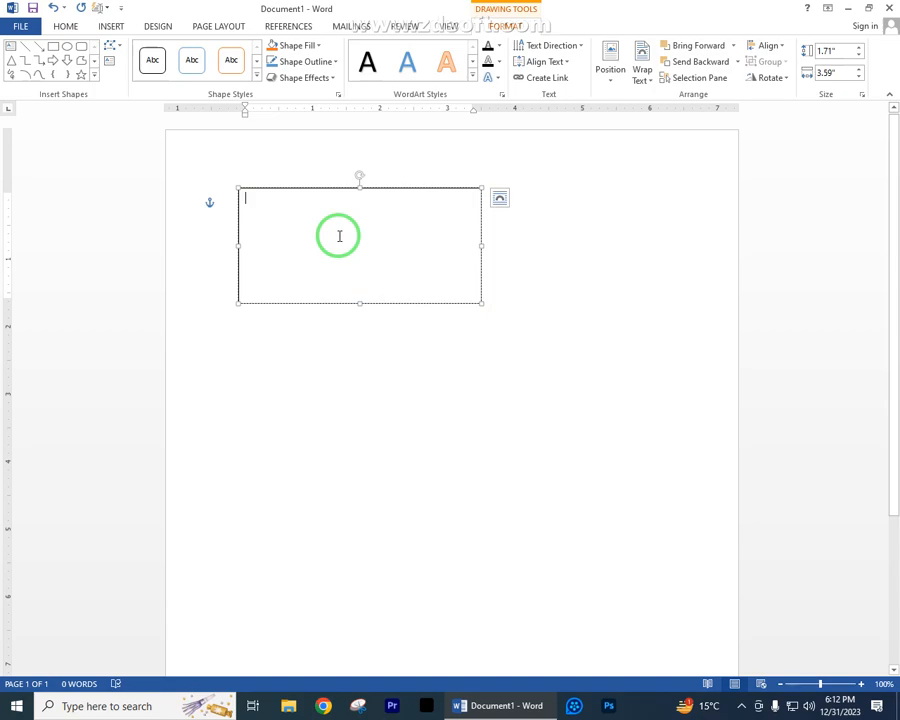
# - Write a one-line greeting in the text box that introduces the speaker by name and finishes with "I am from ABC"
pyautogui.write('Hy ')
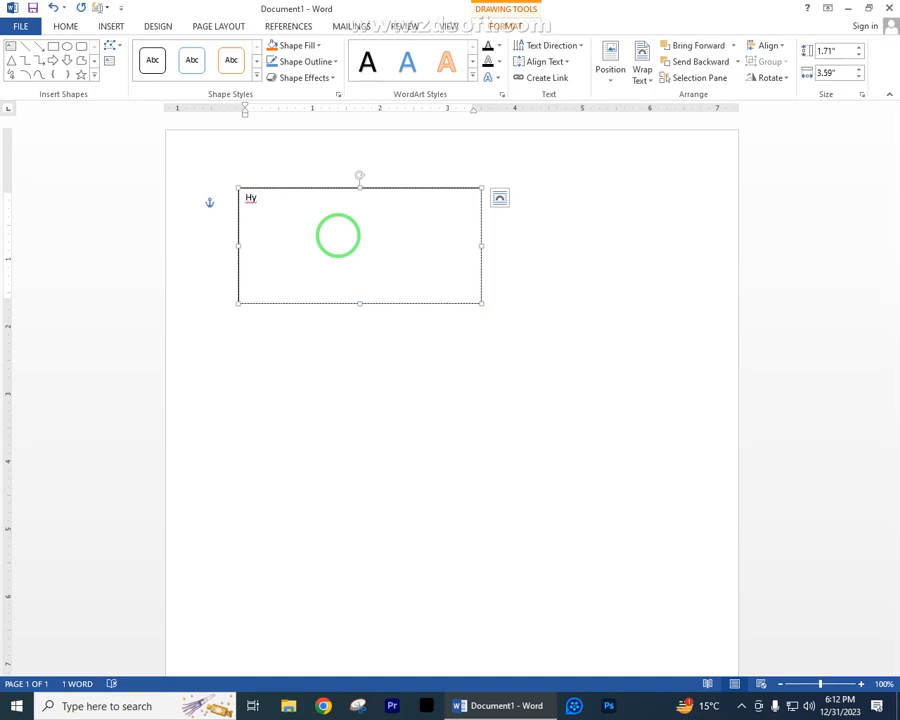
pyautogui.write('My name is Ali I am from')
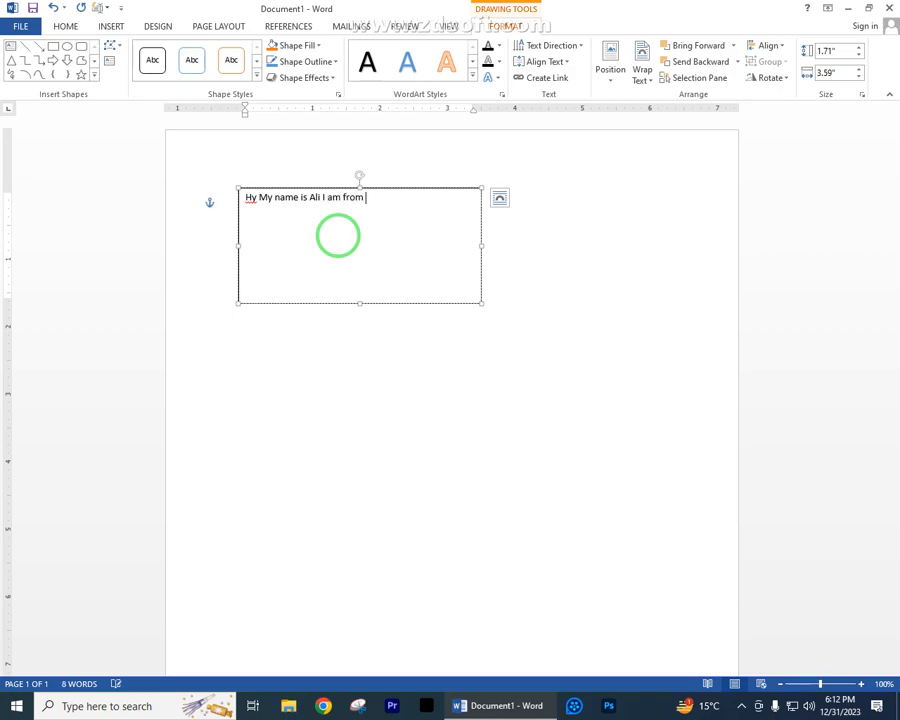
pyautogui.write(' ABC')
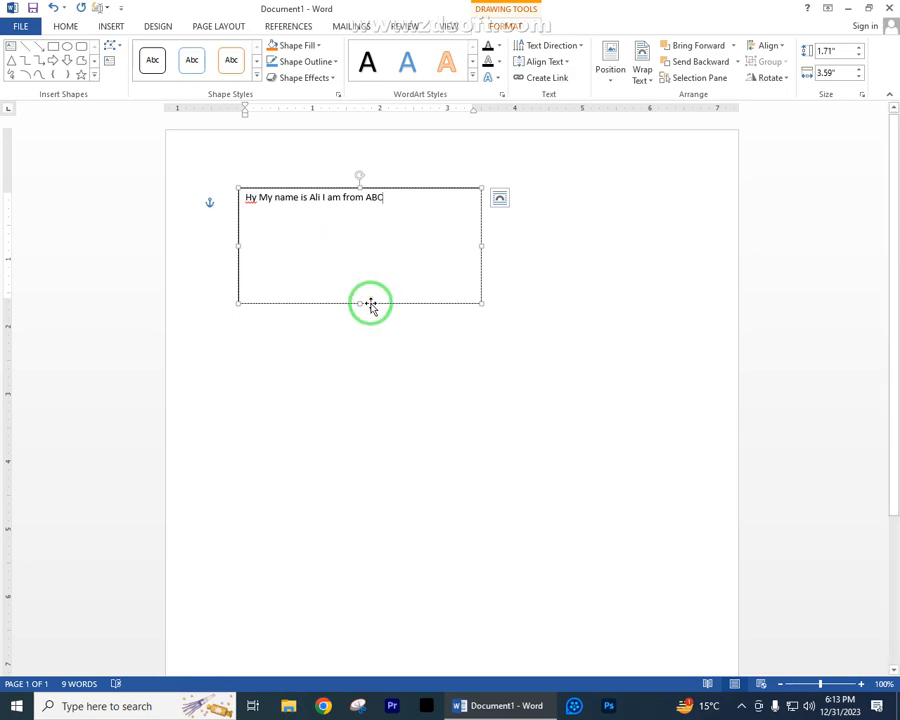
pyautogui.click(388, 364)
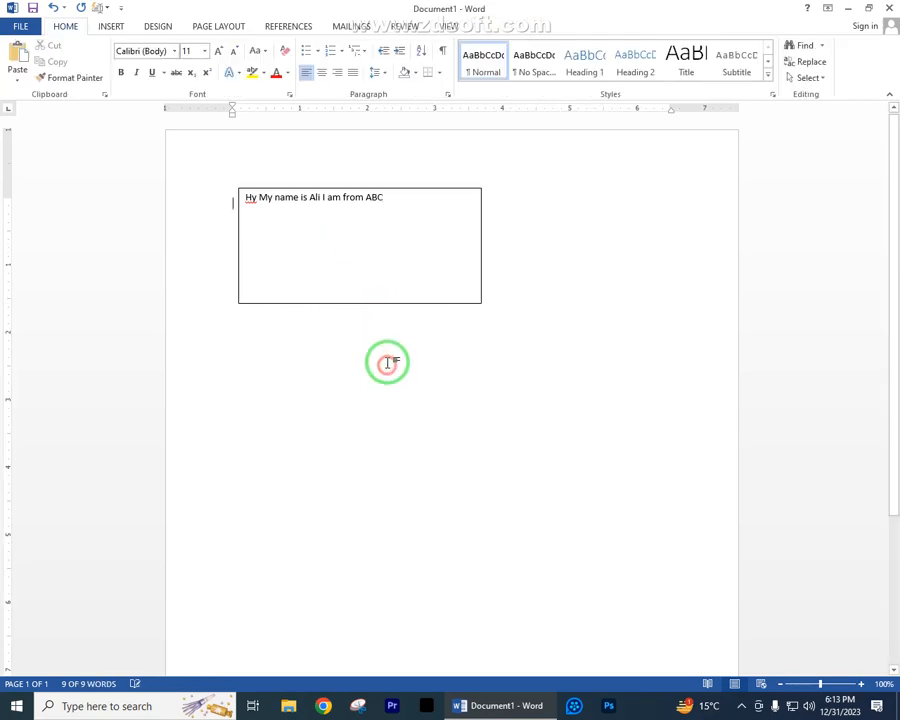
# - Move the text box slightly down and to the right on the page, and deselect it
pyautogui.click(376, 303)
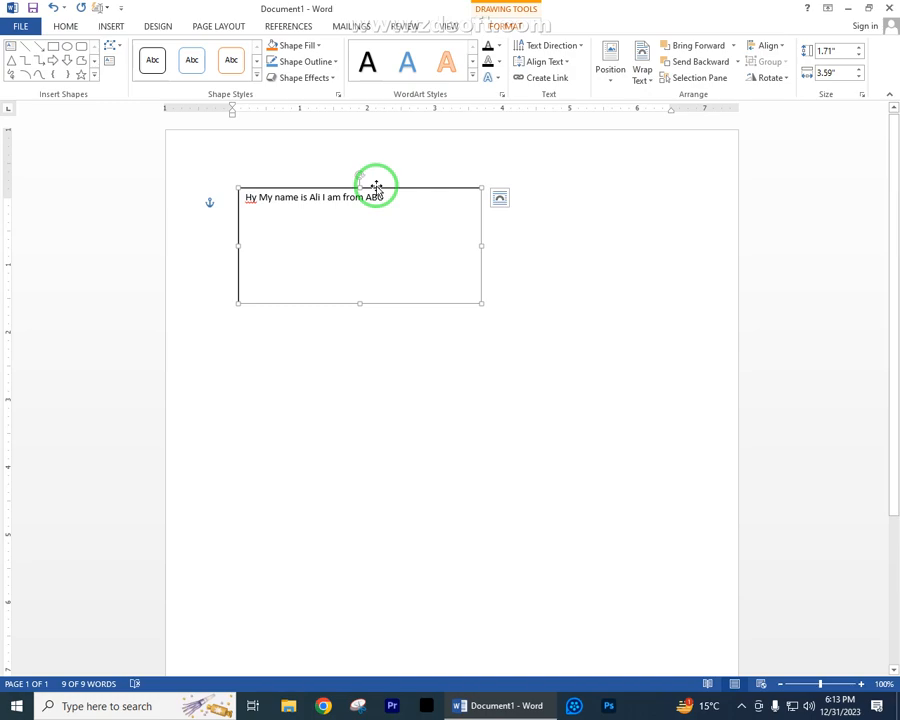
pyautogui.moveTo(375, 189); pyautogui.dragTo(257, 213)
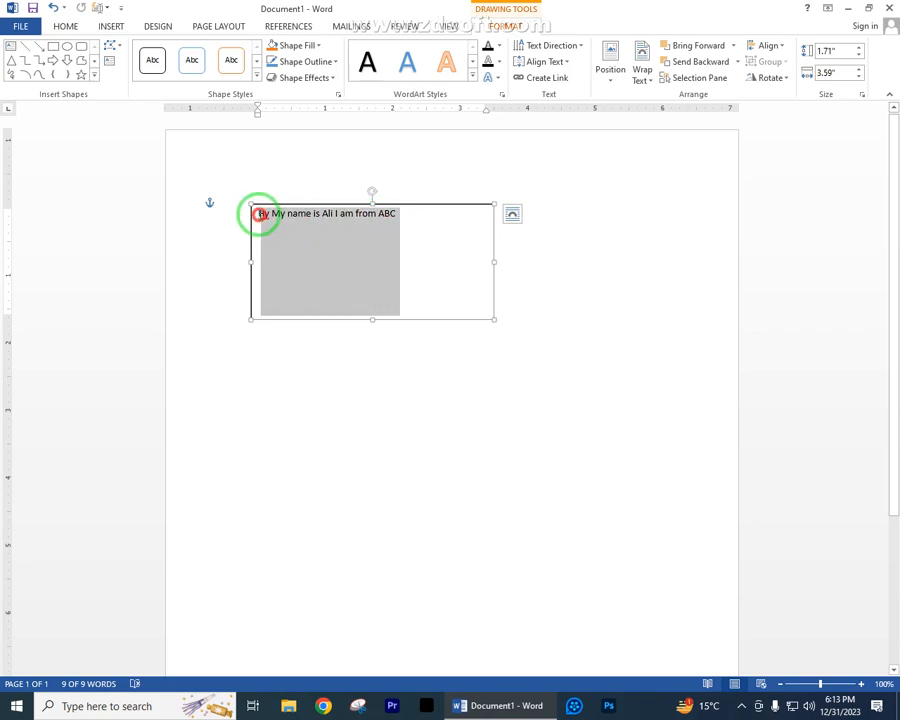
pyautogui.click(428, 336)
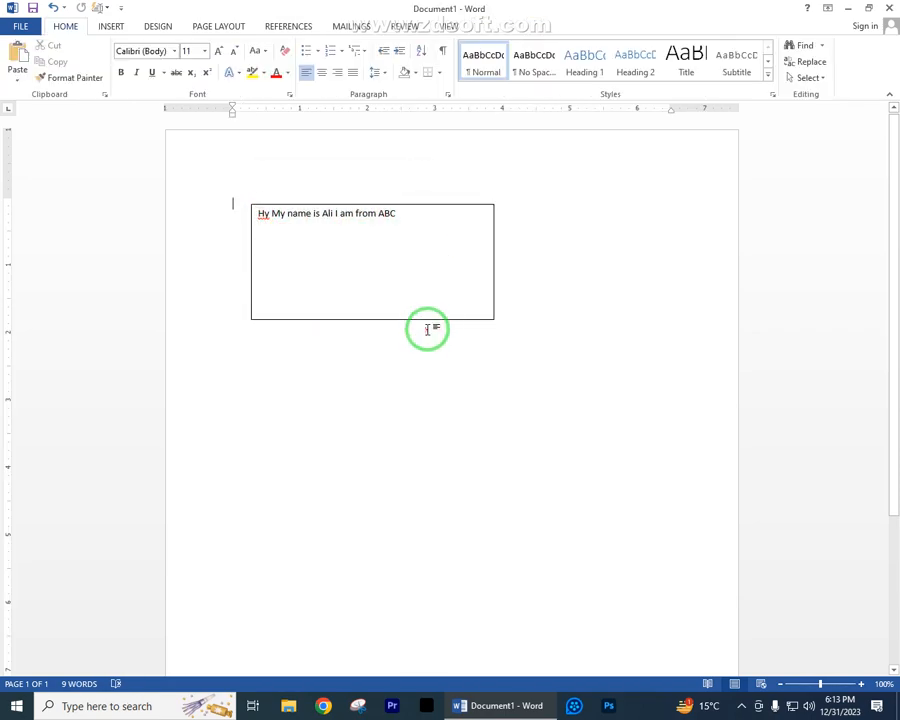
# - Draw a rectangle shape about 3.5" wide and 1.5" tall below the text box
pyautogui.click(110, 26)
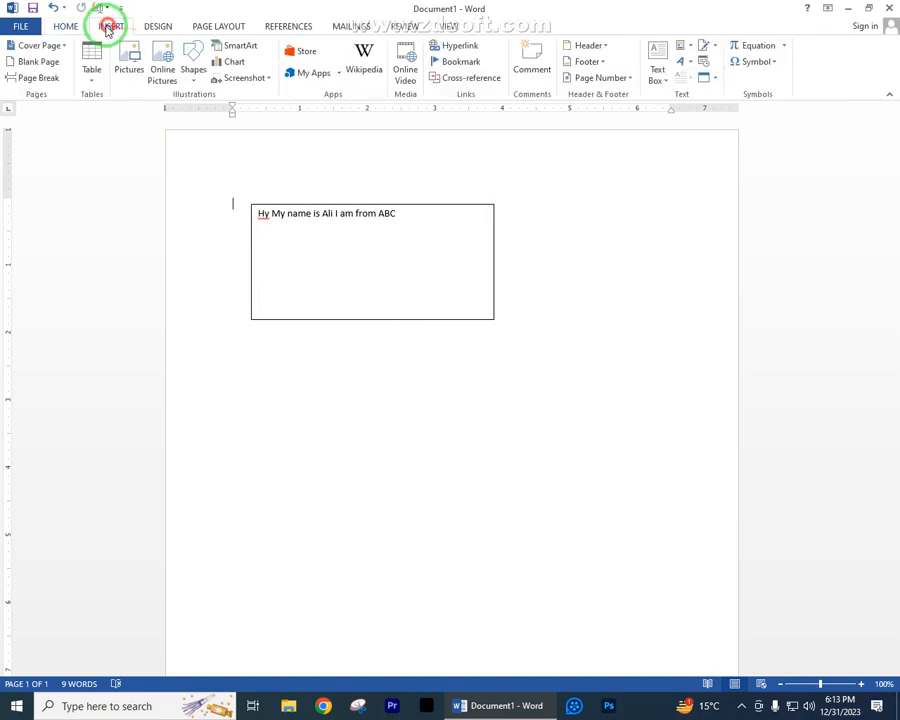
pyautogui.click(193, 68)
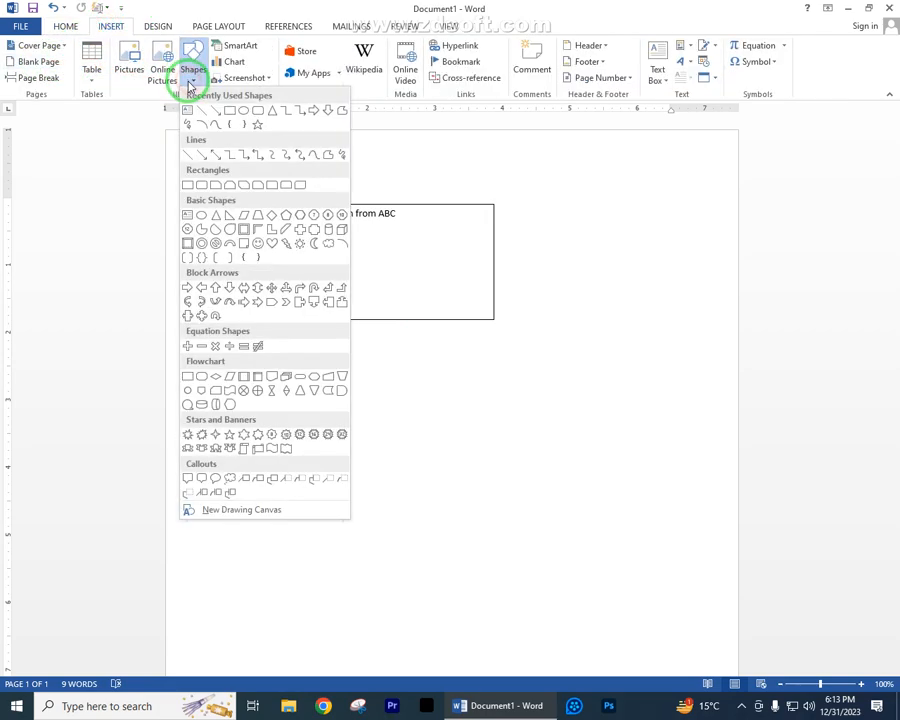
pyautogui.click(224, 124)
pyautogui.moveTo(269, 339)
pyautogui.mouseDown()
pyautogui.moveTo(380, 444)
pyautogui.moveTo(505, 443)
pyautogui.mouseUp()
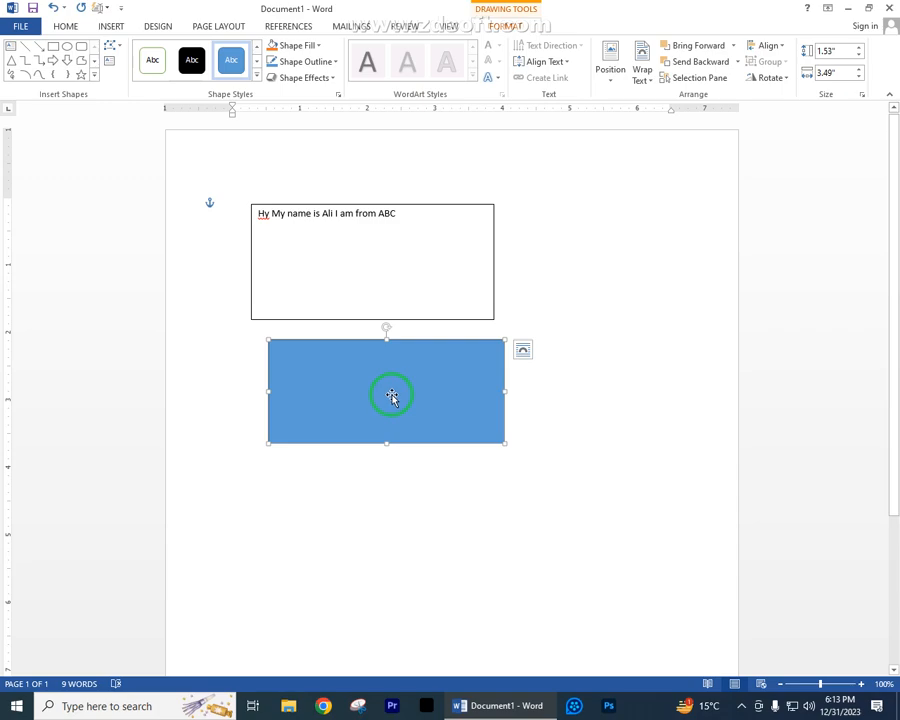
# - Apply the solid blue shape style with white text to the text box, and deselect it
pyautogui.click(328, 320)
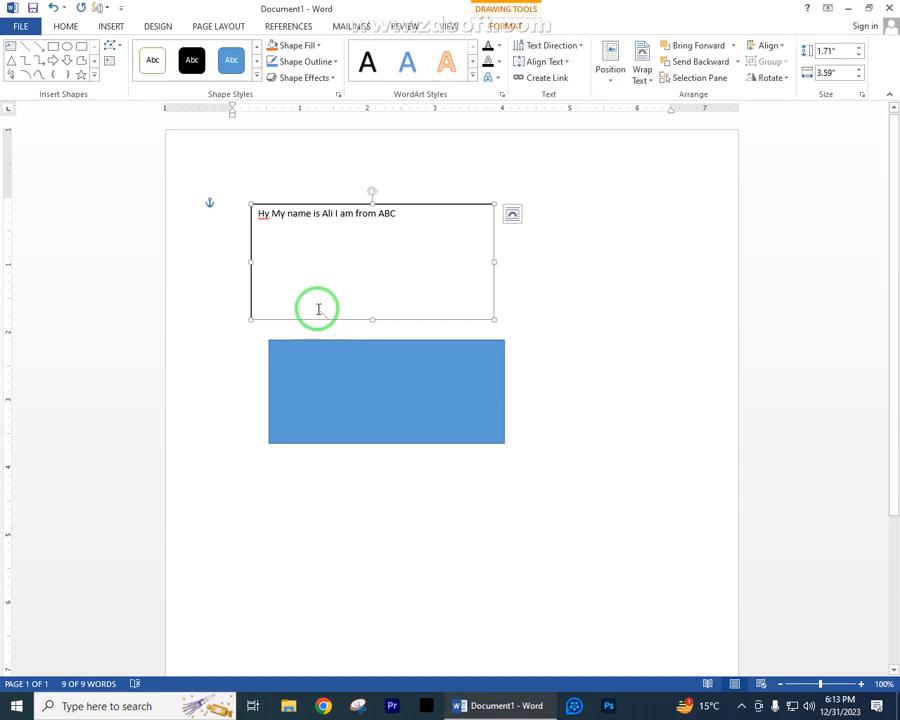
pyautogui.click(242, 66)
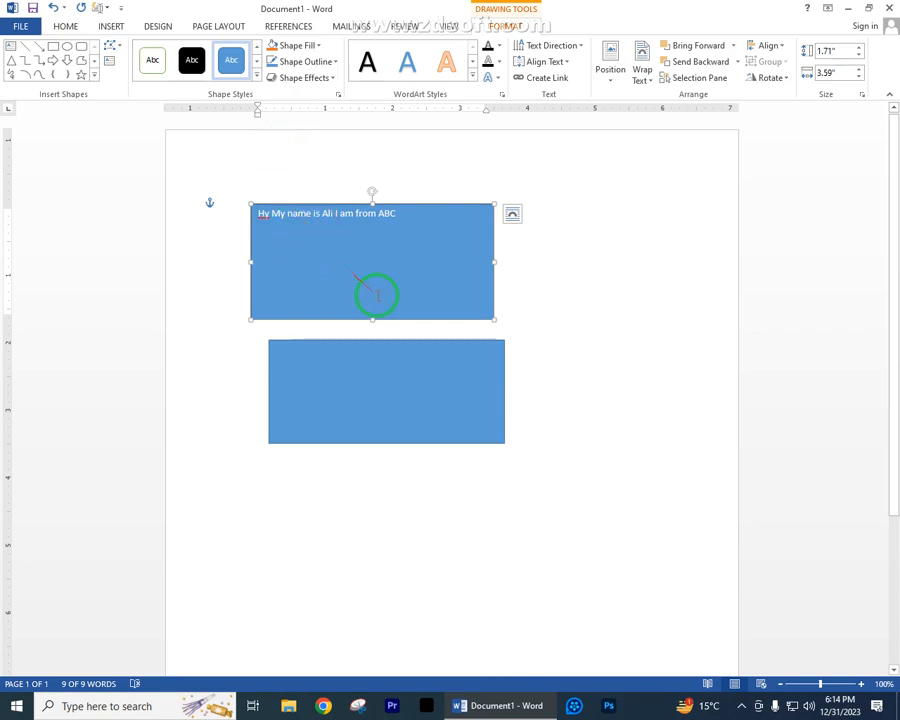
pyautogui.click(555, 316)
# - Delete both the text box and the blue rectangle from the page
pyautogui.click(110, 26)
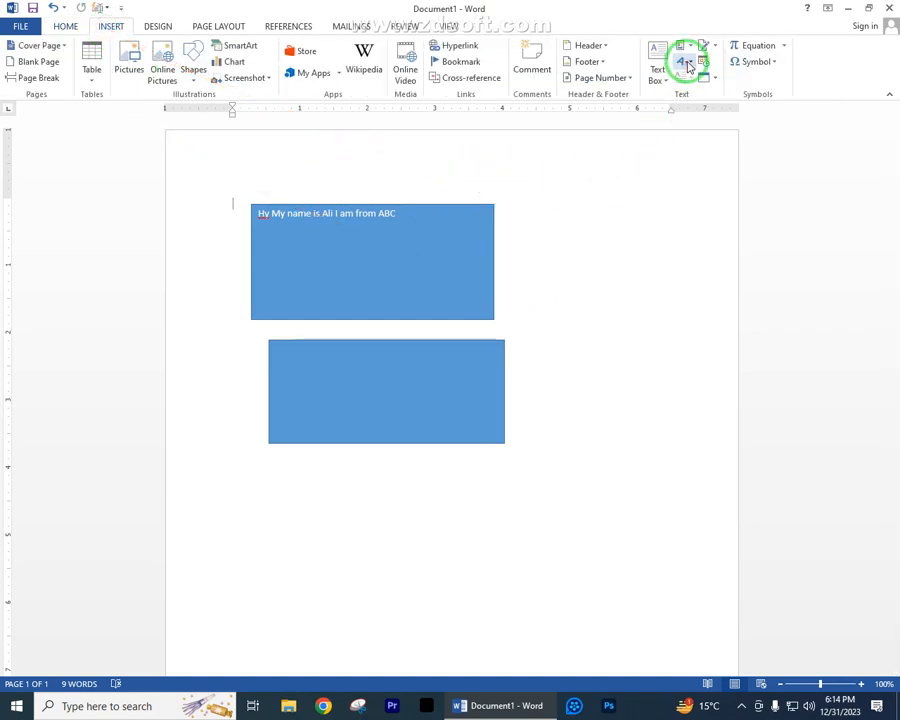
pyautogui.scroll(-2, 398, 434)
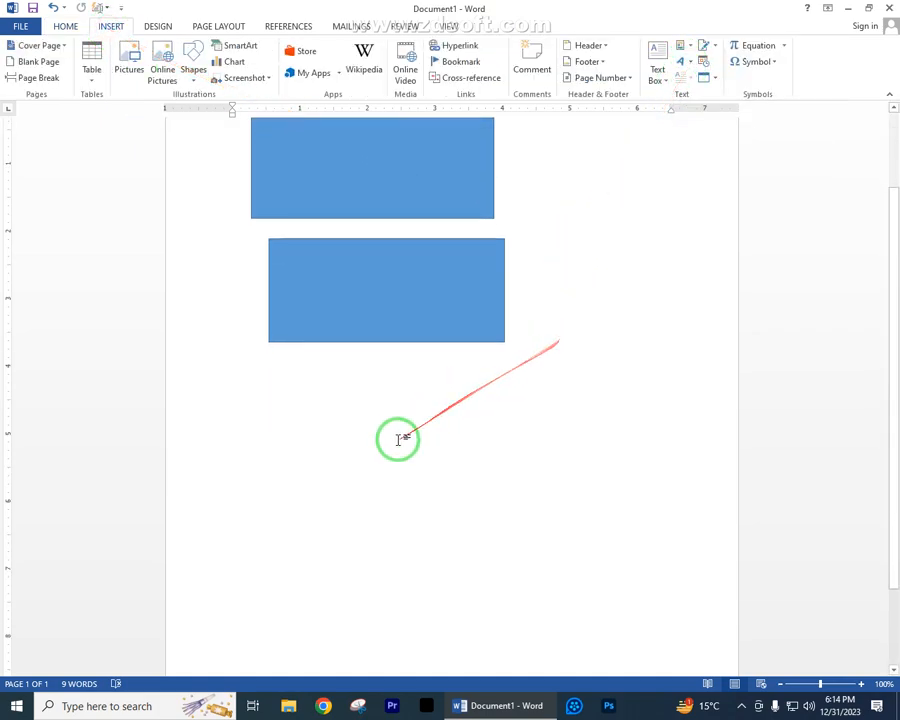
pyautogui.scroll(1, 469, 346)
pyautogui.scroll(1, 370, 328)
pyautogui.click(362, 319)
pyautogui.press('Delete')
pyautogui.click(364, 440)
pyautogui.press('Delete')
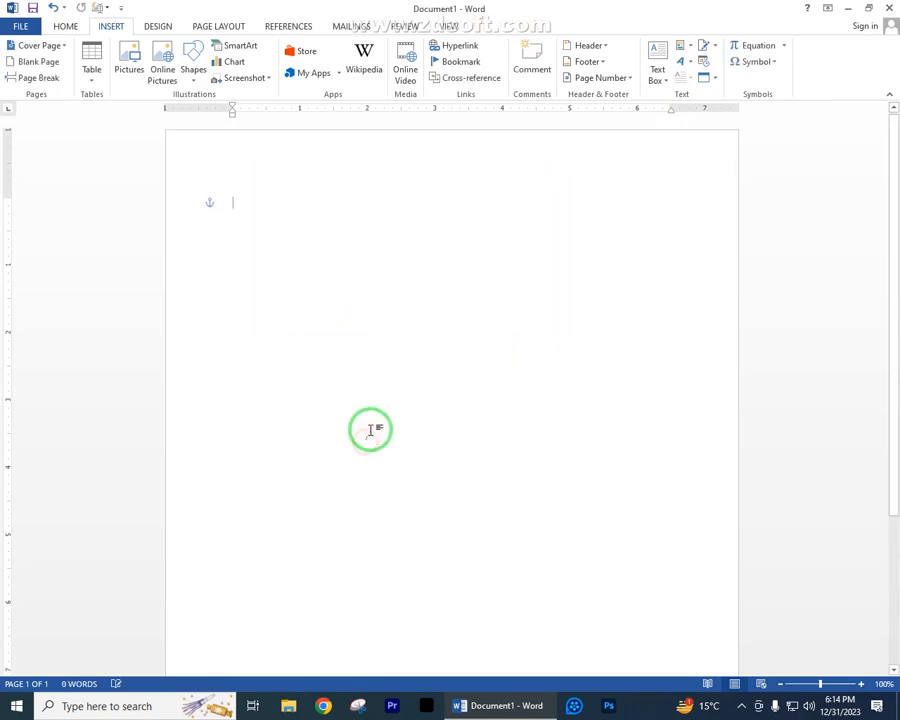
# - Insert WordArt in the bold blue style with a hard shadow, reading "Pakistan Zinda Bad"
pyautogui.click(690, 63)
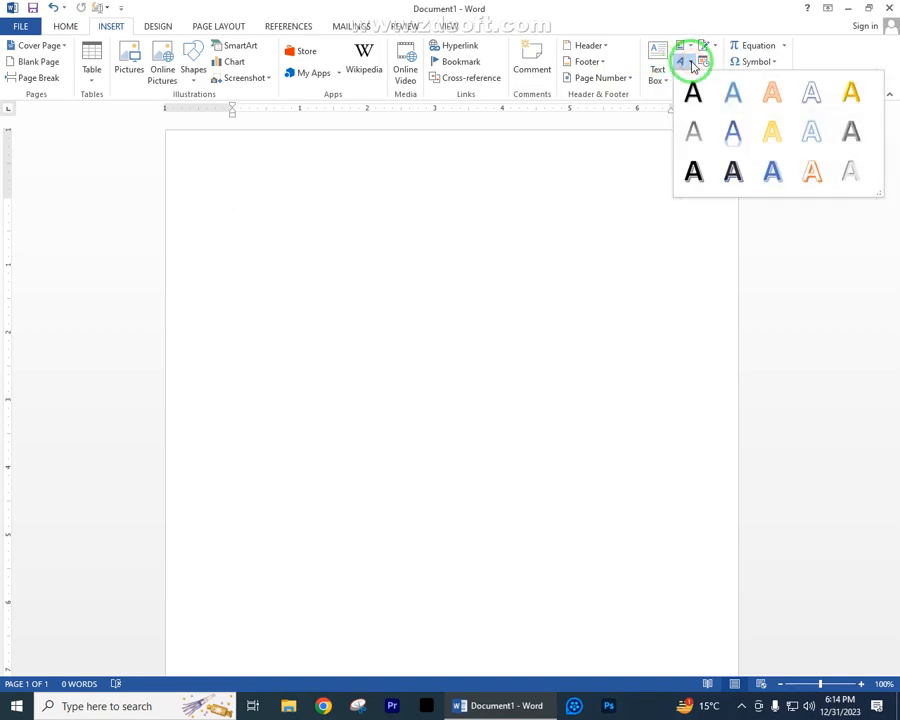
pyautogui.click(770, 172)
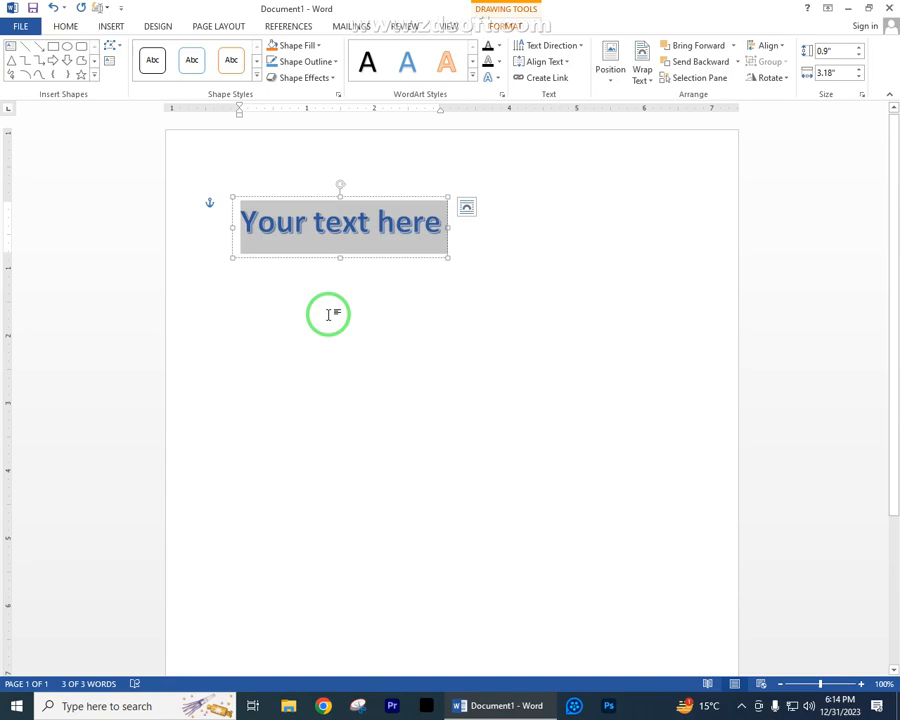
pyautogui.write('Pakistan')
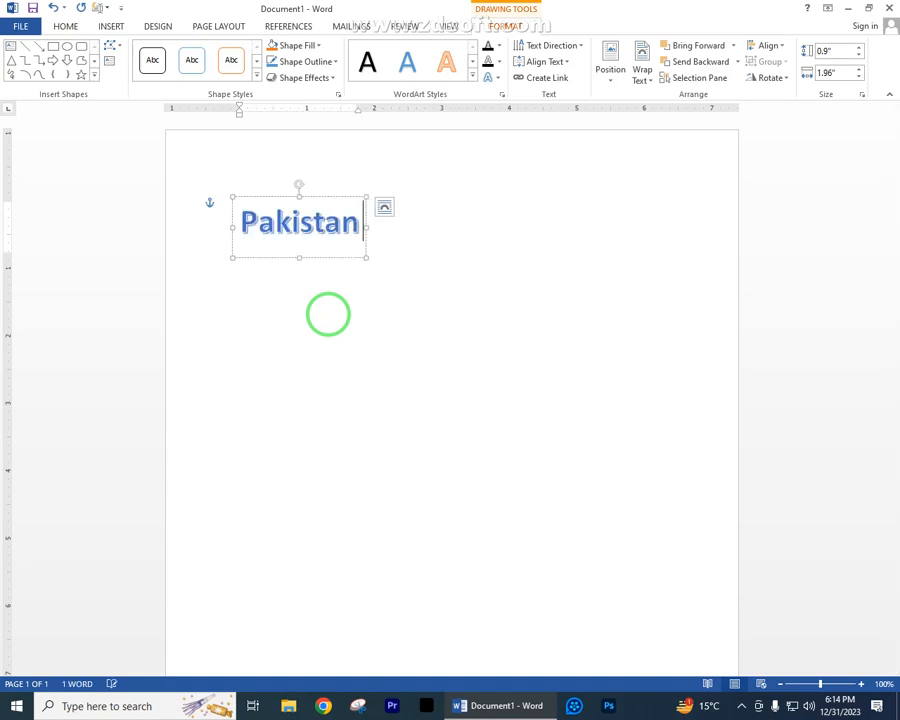
pyautogui.write(' Zinda')
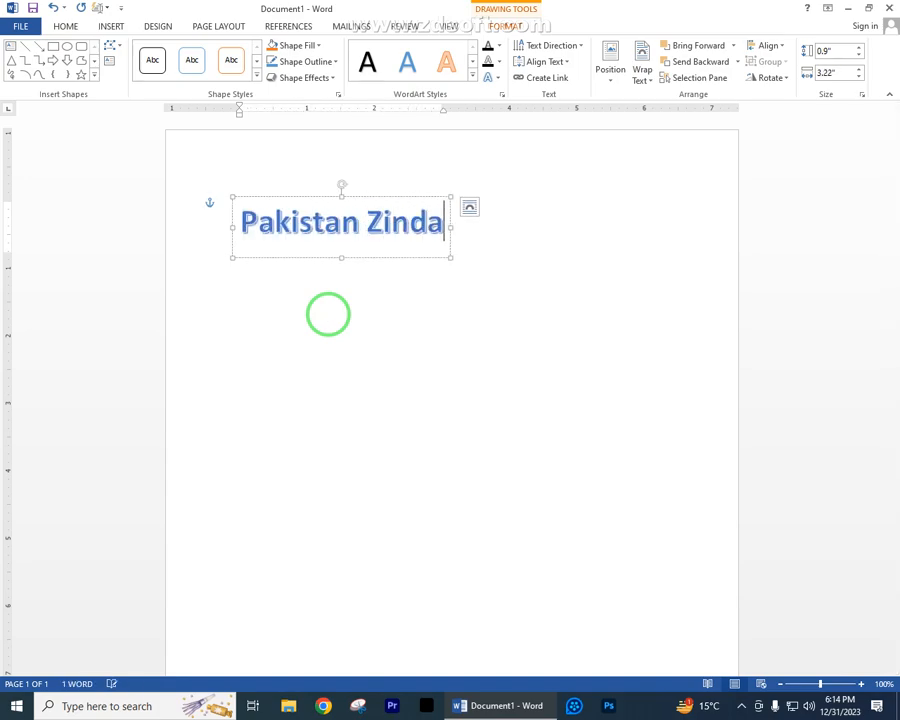
pyautogui.write(' Bad')
pyautogui.click(328, 314)
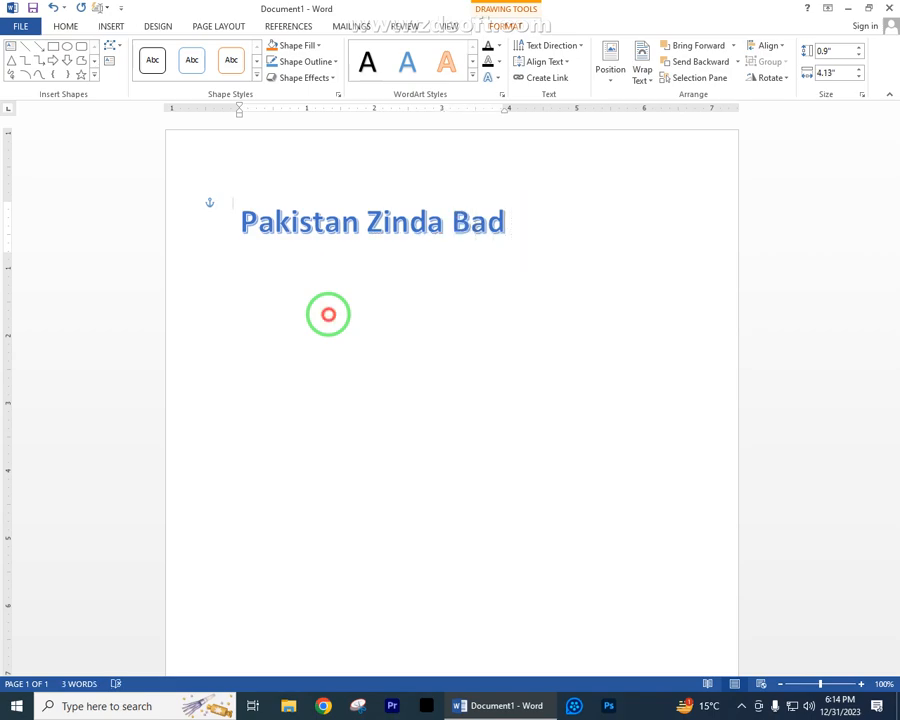
# - Apply the soft gradient blue shape style with a blue outline to the "Pakistan Zinda Bad" WordArt box
pyautogui.click(360, 222)
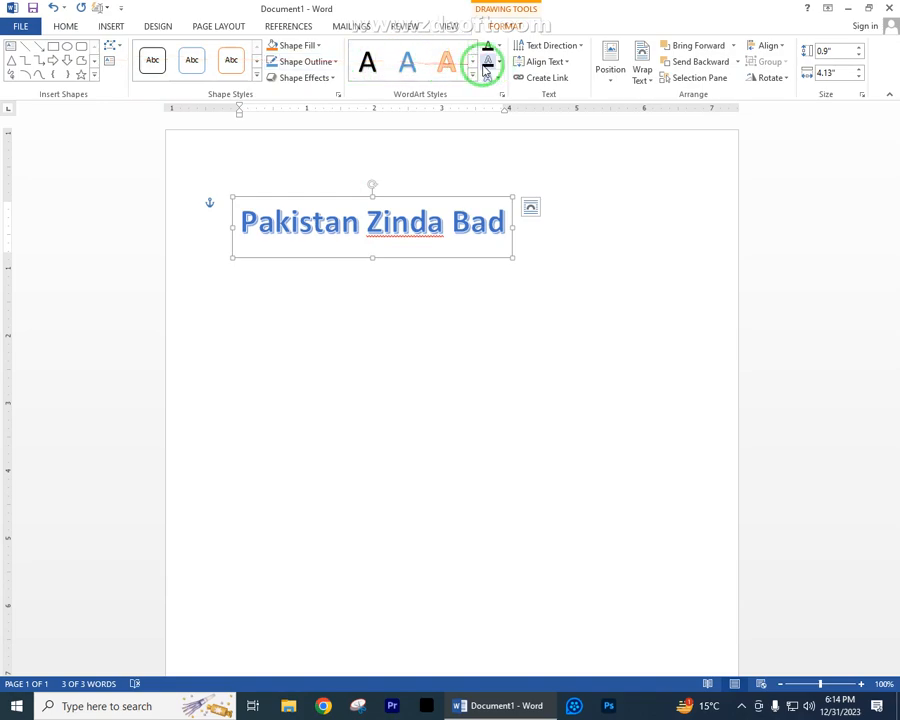
pyautogui.click(256, 77)
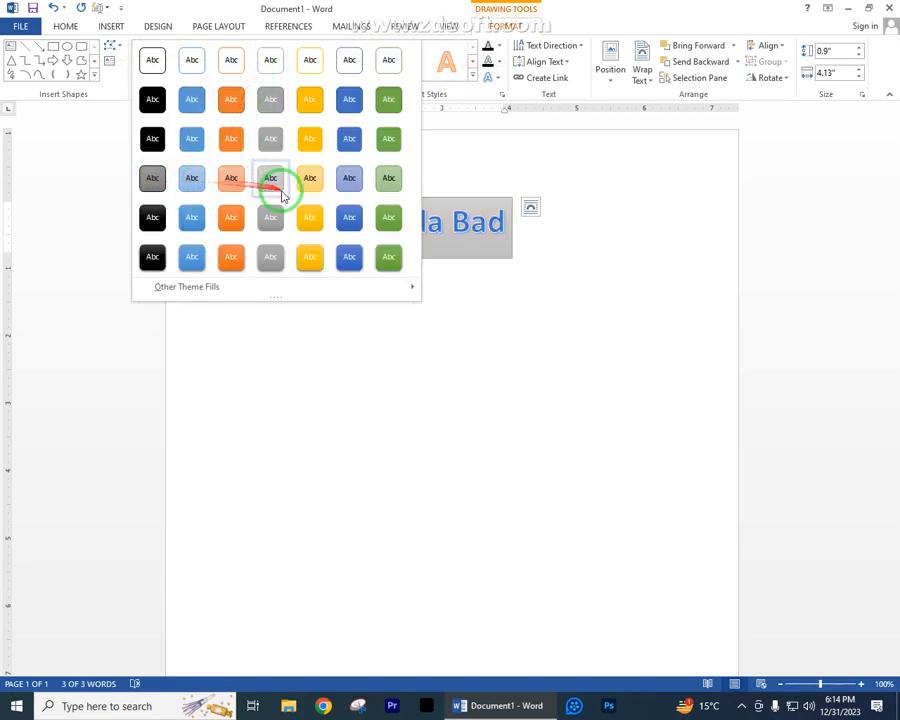
pyautogui.click(349, 185)
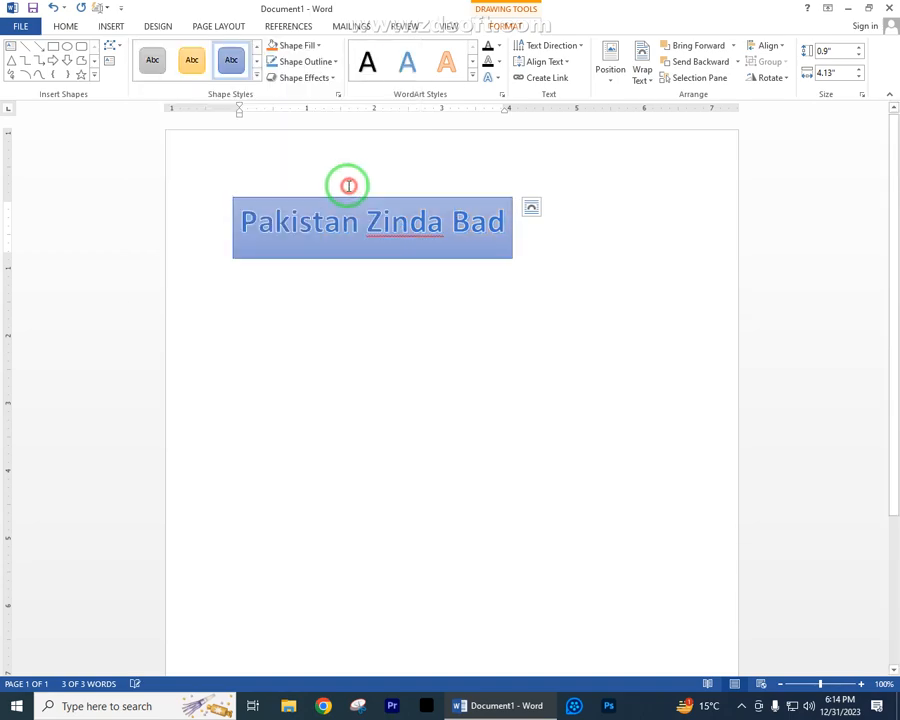
pyautogui.click(321, 46)
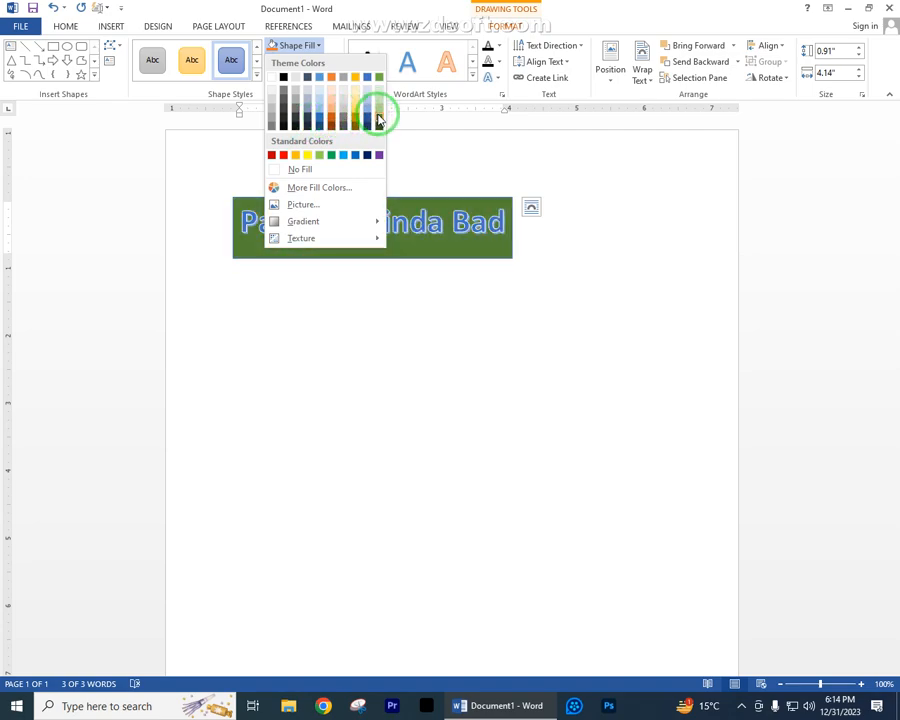
pyautogui.click(303, 205)
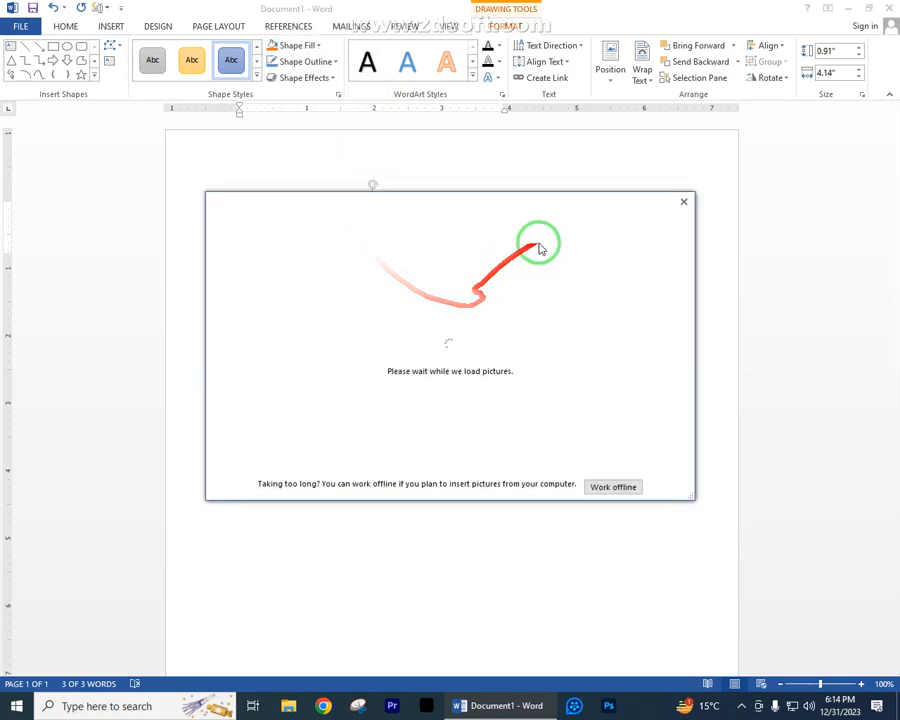
pyautogui.click(683, 203)
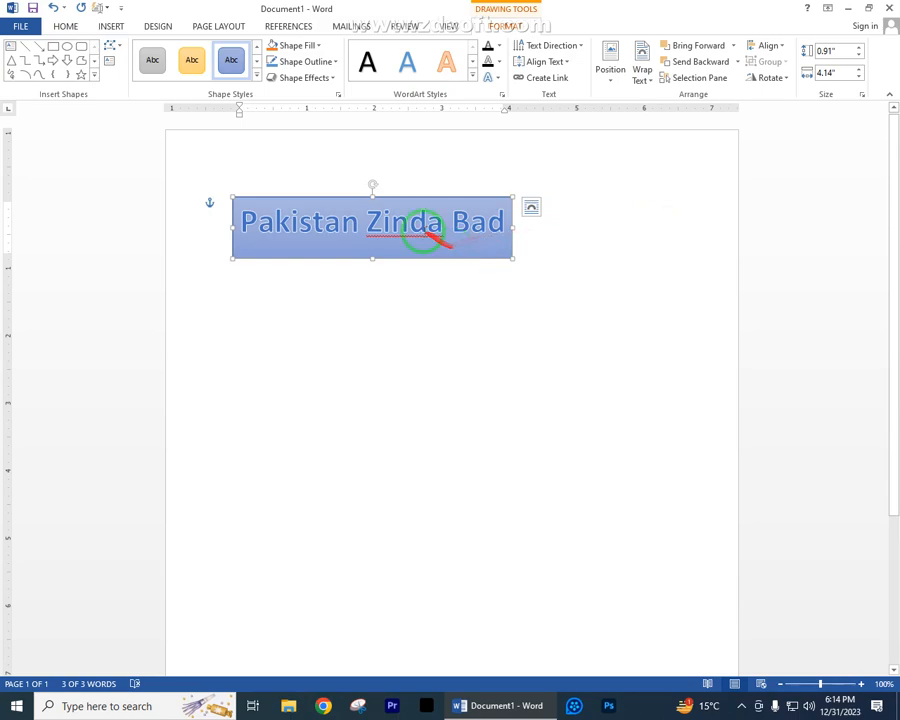
# - Change the WordArt text style to white letters with an orange outline and hard shadow
pyautogui.click(478, 75)
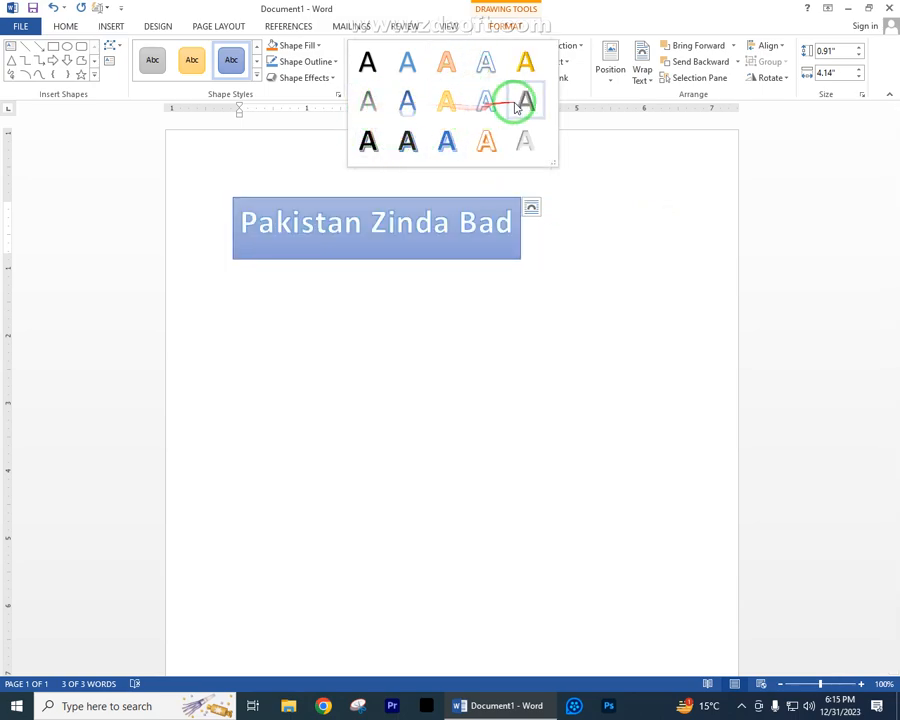
pyautogui.click(488, 141)
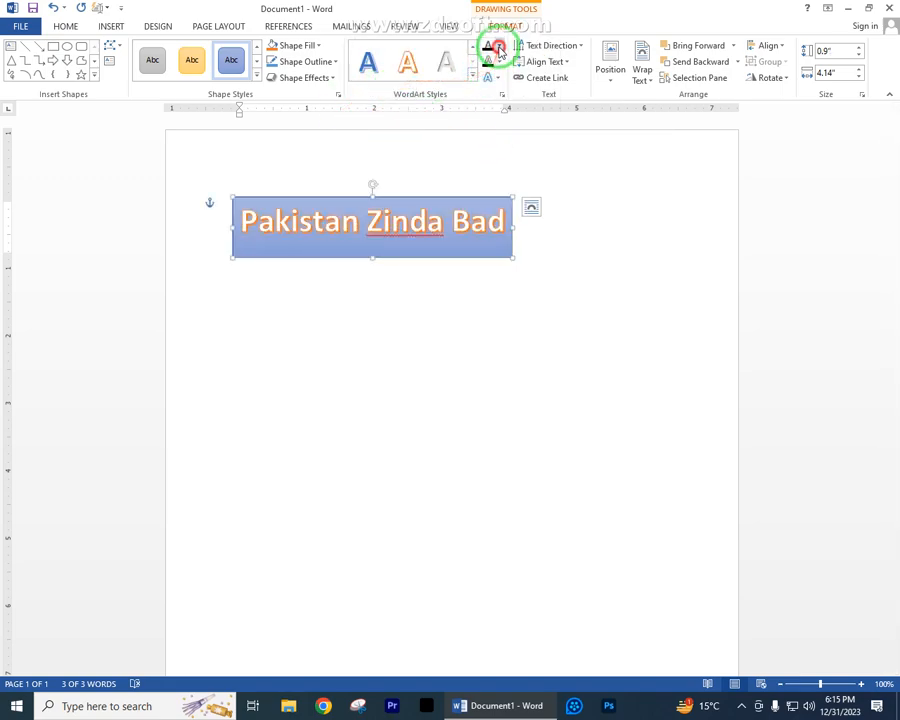
# - Fill the "Pakistan Zinda Bad" WordArt letters with dark orange and set their text outline to the dash-dot line style
pyautogui.click(497, 46)
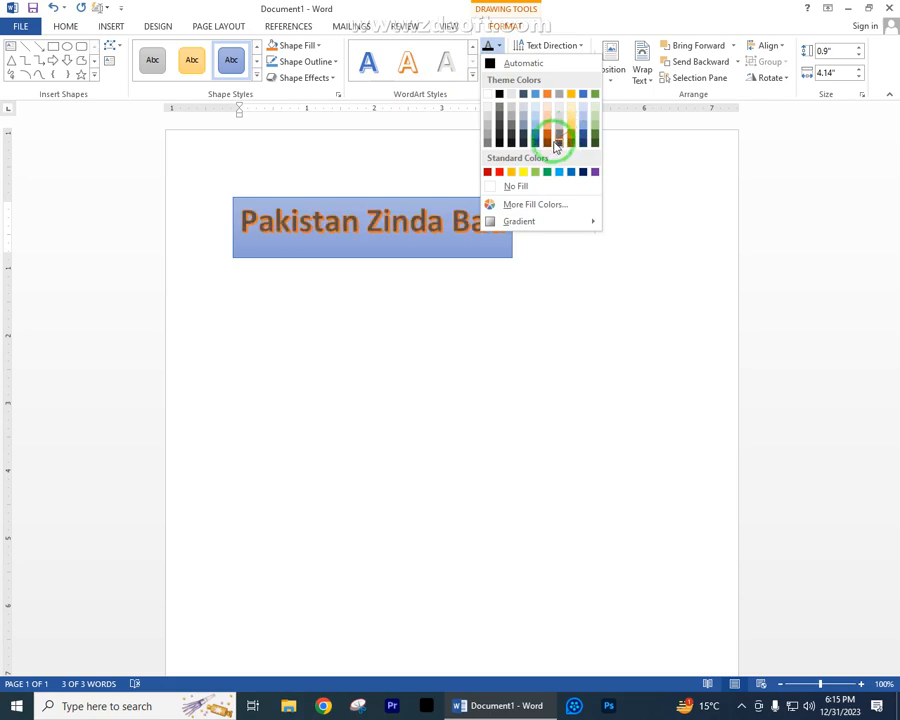
pyautogui.click(547, 141)
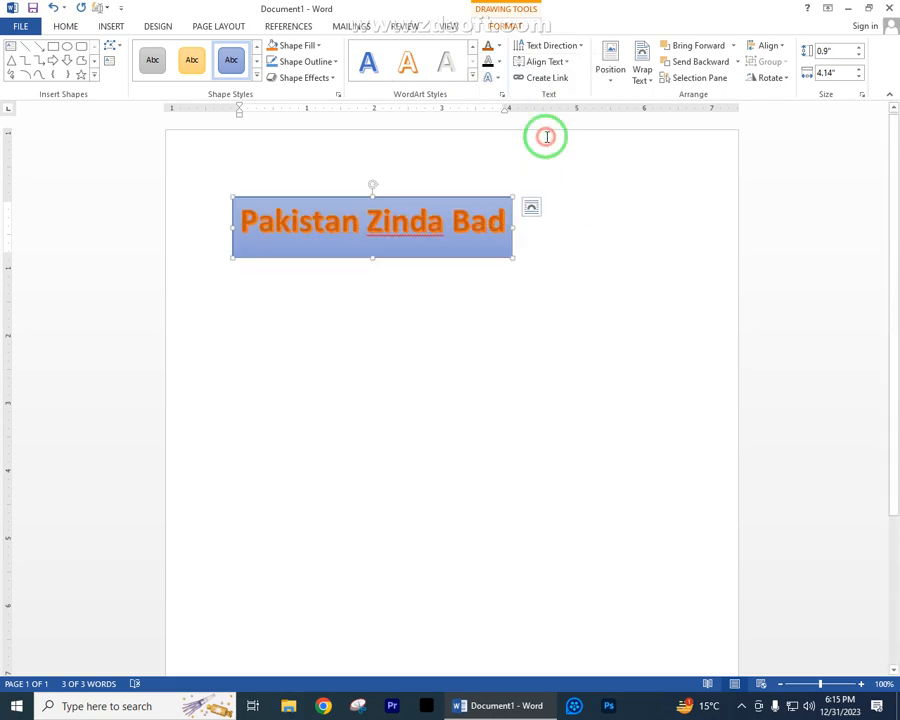
pyautogui.click(501, 63)
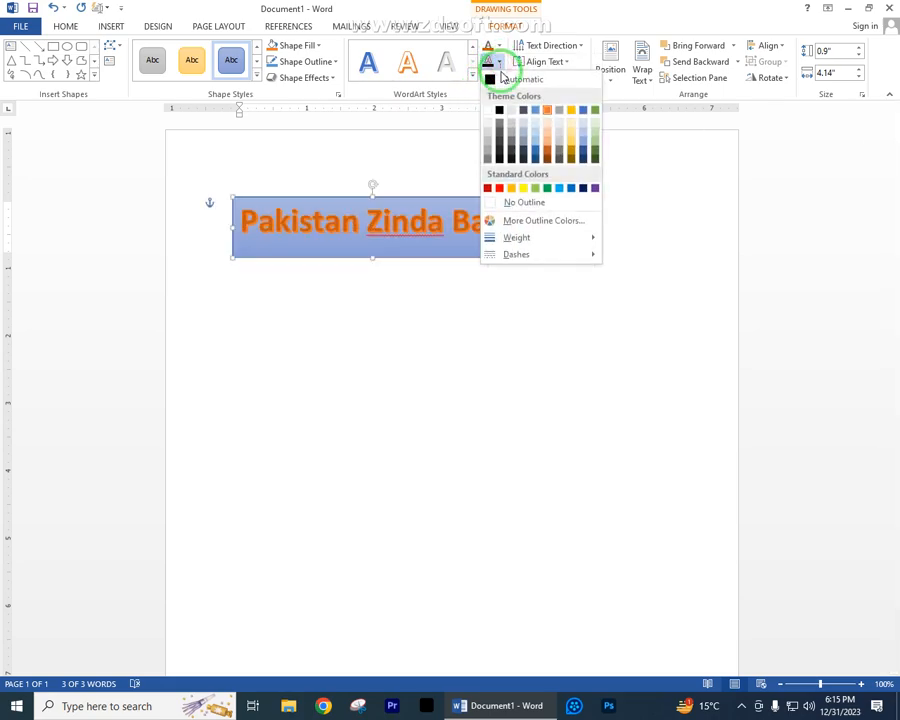
pyautogui.moveTo(535, 239)
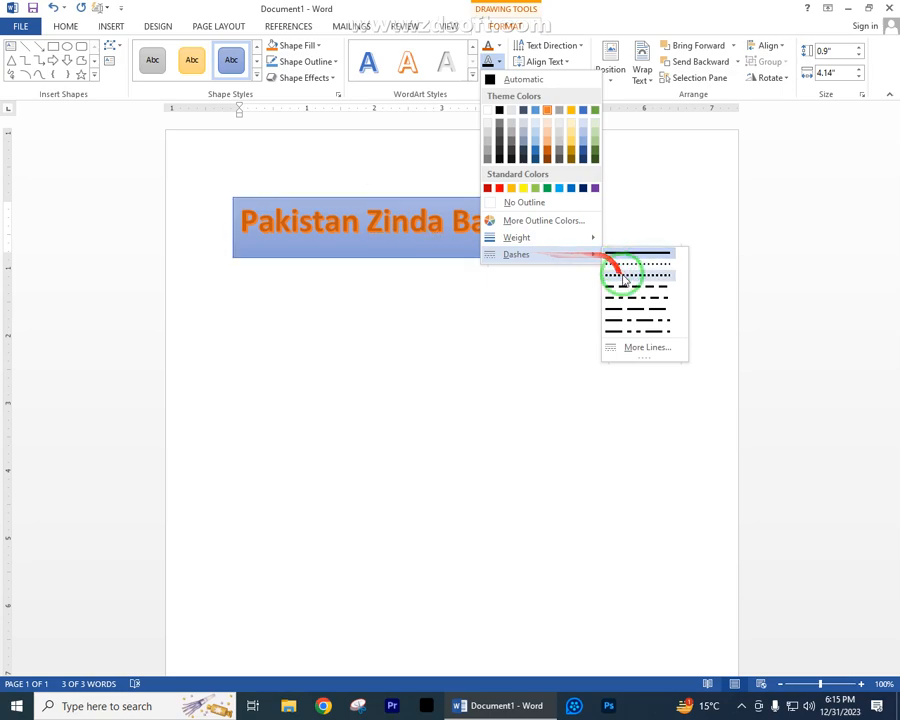
pyautogui.click(620, 297)
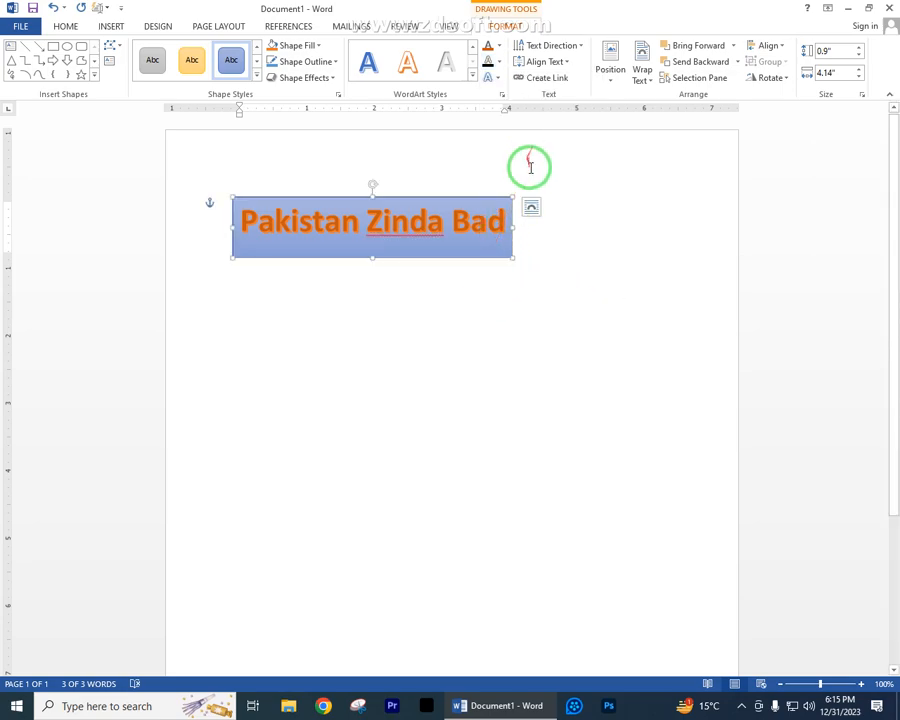
pyautogui.click(581, 165)
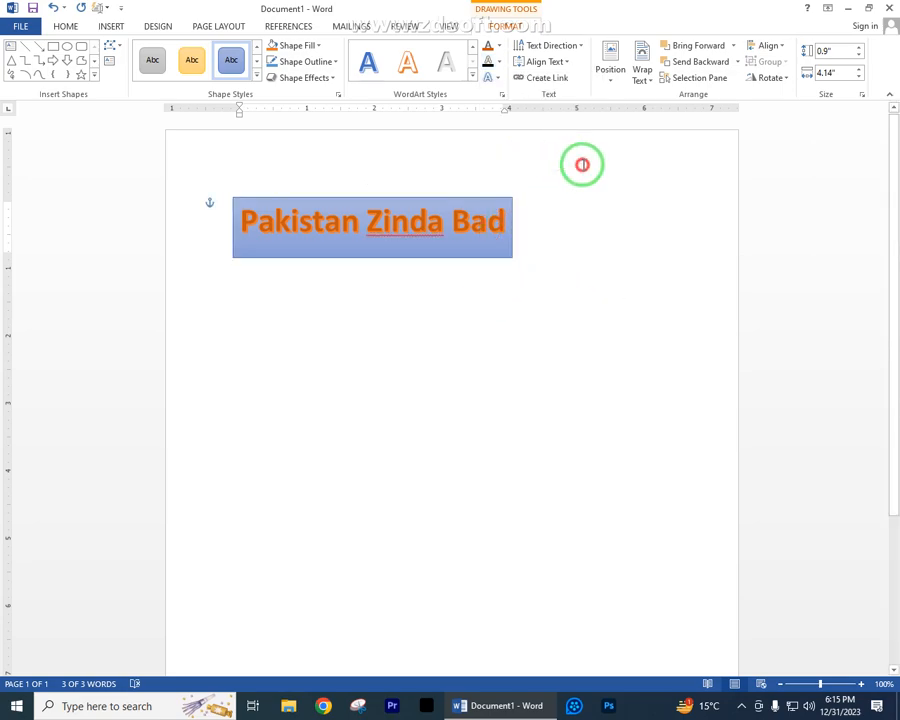
# - Move the WordArt box slightly down to just below the first text line, and return the cursor to the document body
pyautogui.click(449, 196)
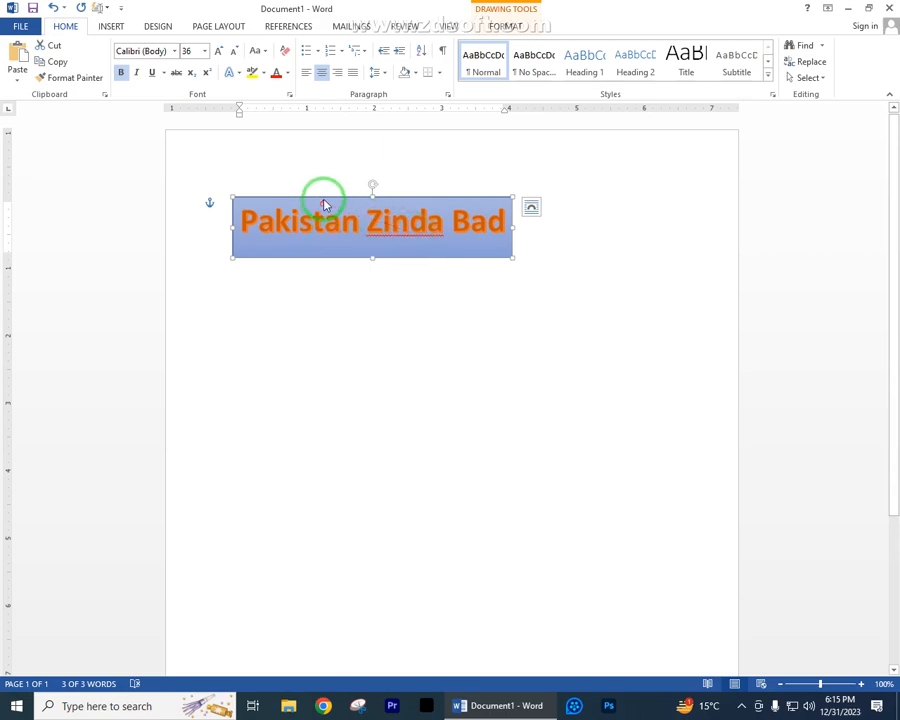
pyautogui.moveTo(323, 201); pyautogui.dragTo(324, 221)
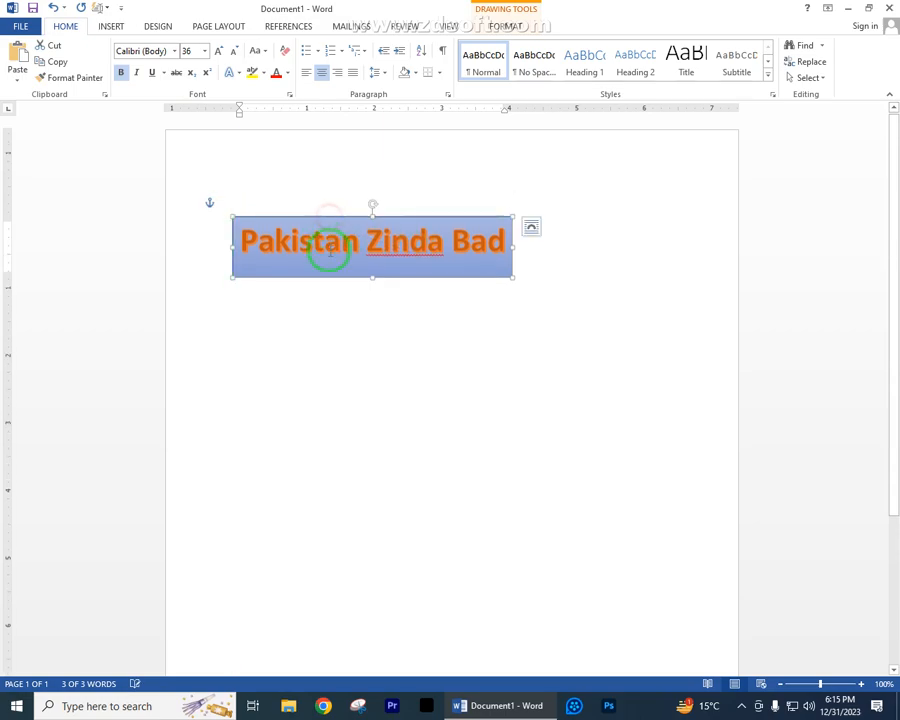
pyautogui.click(342, 313)
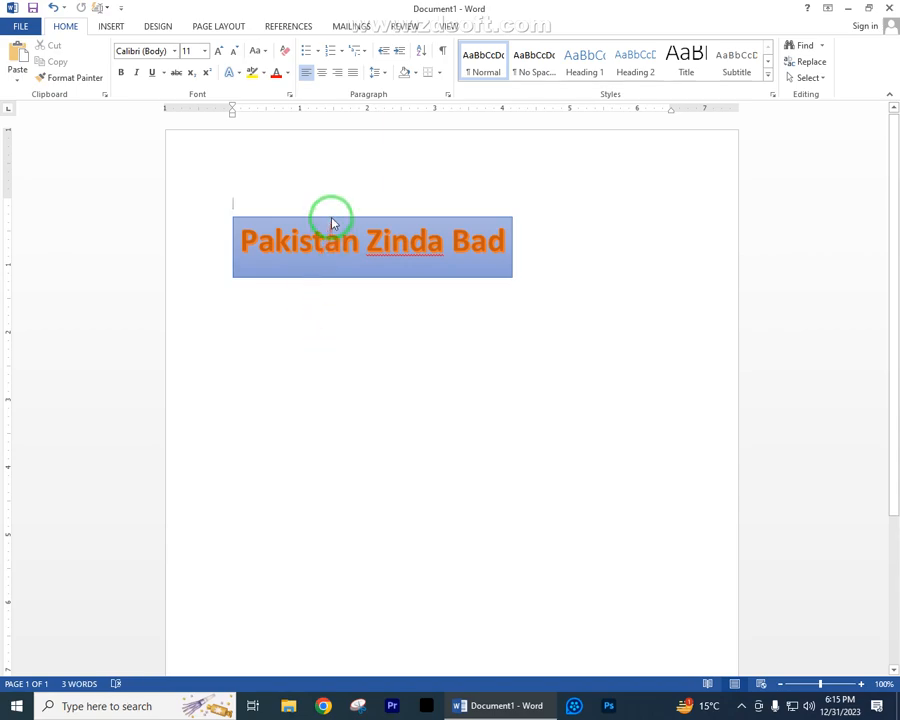
pyautogui.click(332, 219)
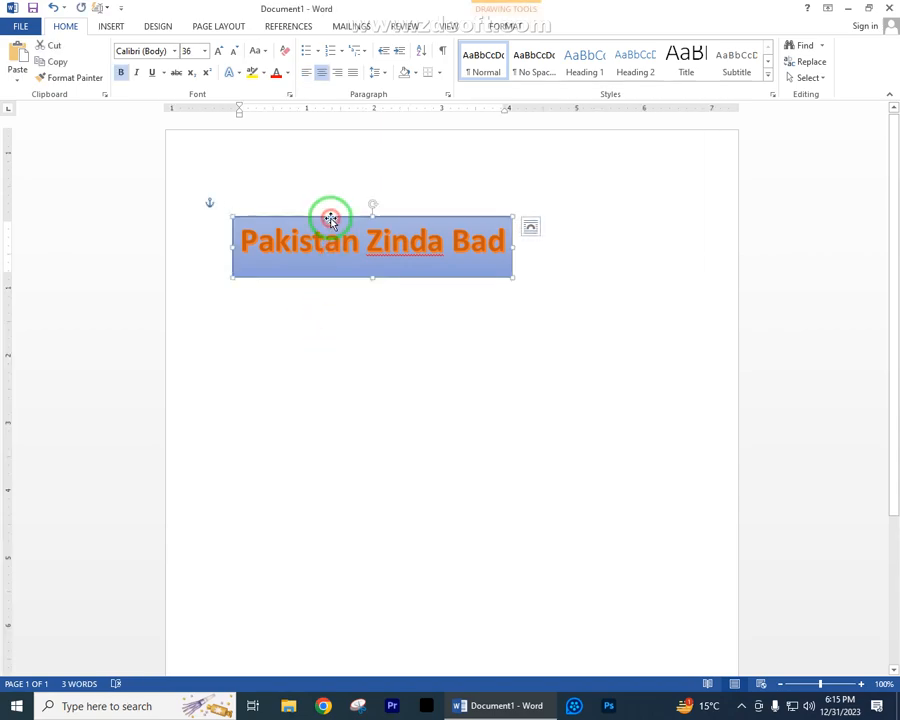
pyautogui.click(111, 26)
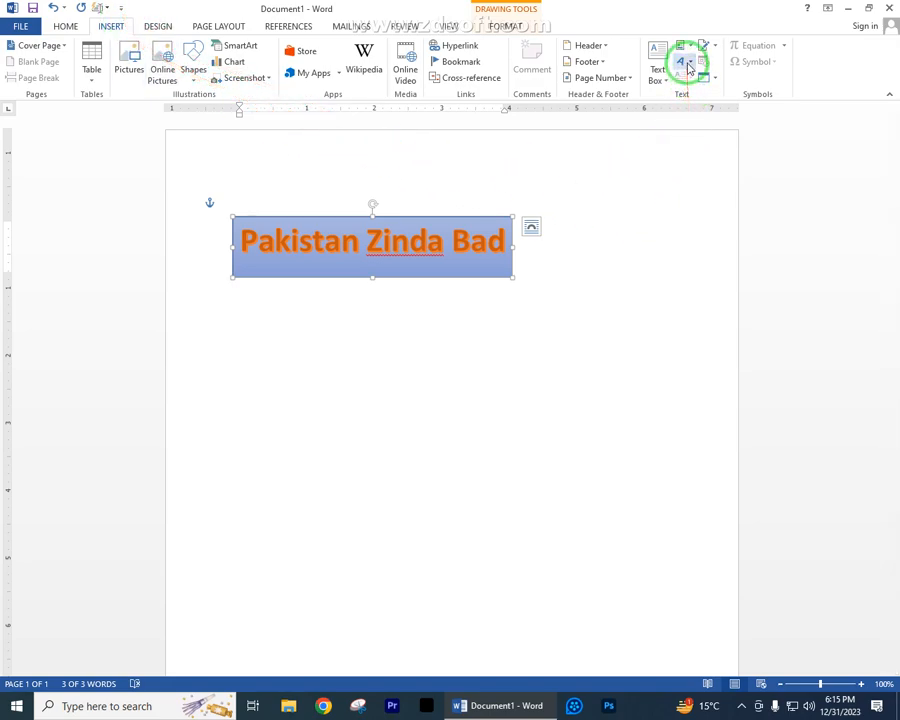
pyautogui.click(475, 304)
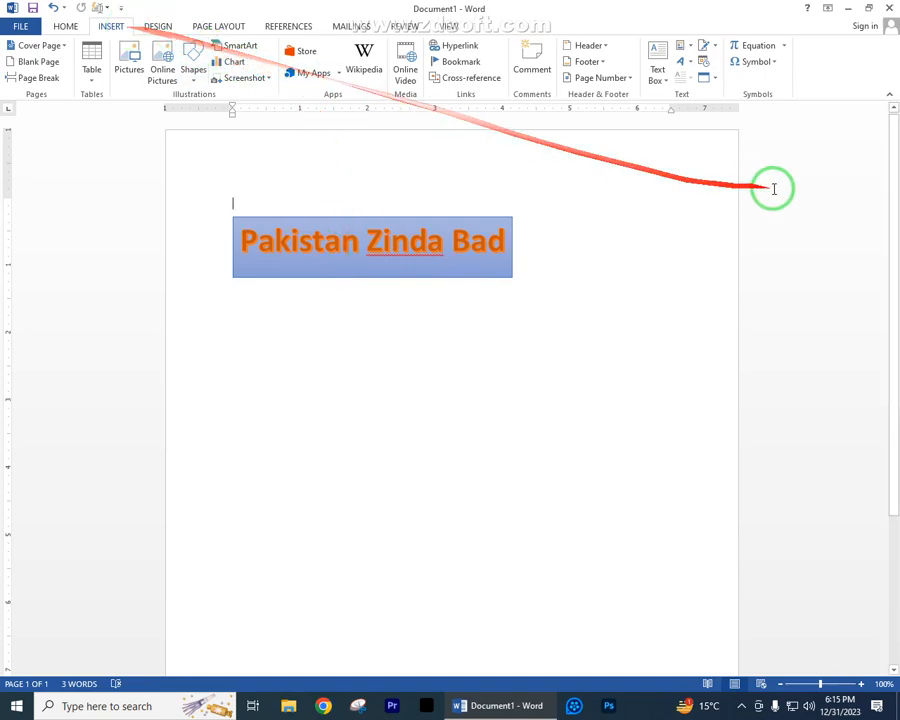
pyautogui.click(714, 52)
pyautogui.click(712, 48)
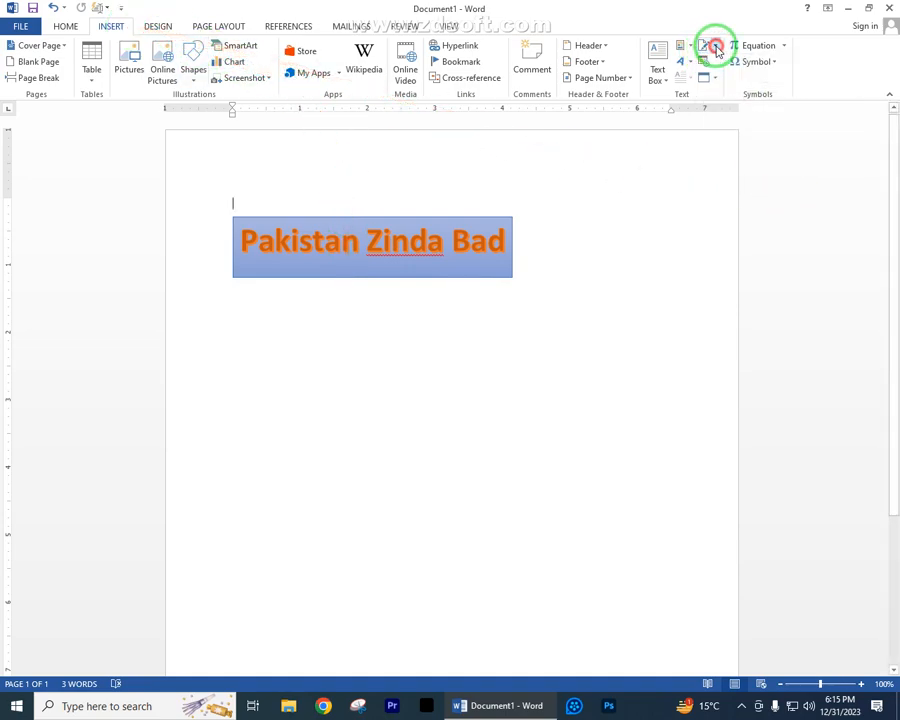
pyautogui.click(686, 48)
pyautogui.click(686, 48)
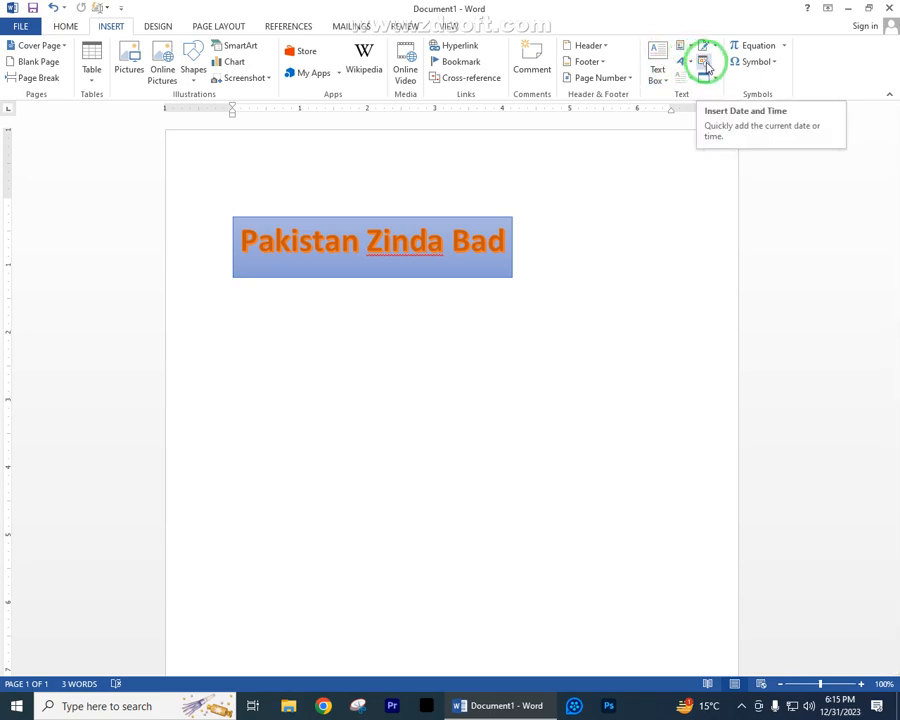
# - Insert the current date and time on the line above the WordArt, using the "12/31/2023 6:15:58 PM" format
pyautogui.click(705, 63)
pyautogui.moveTo(466, 213); pyautogui.dragTo(456, 309)
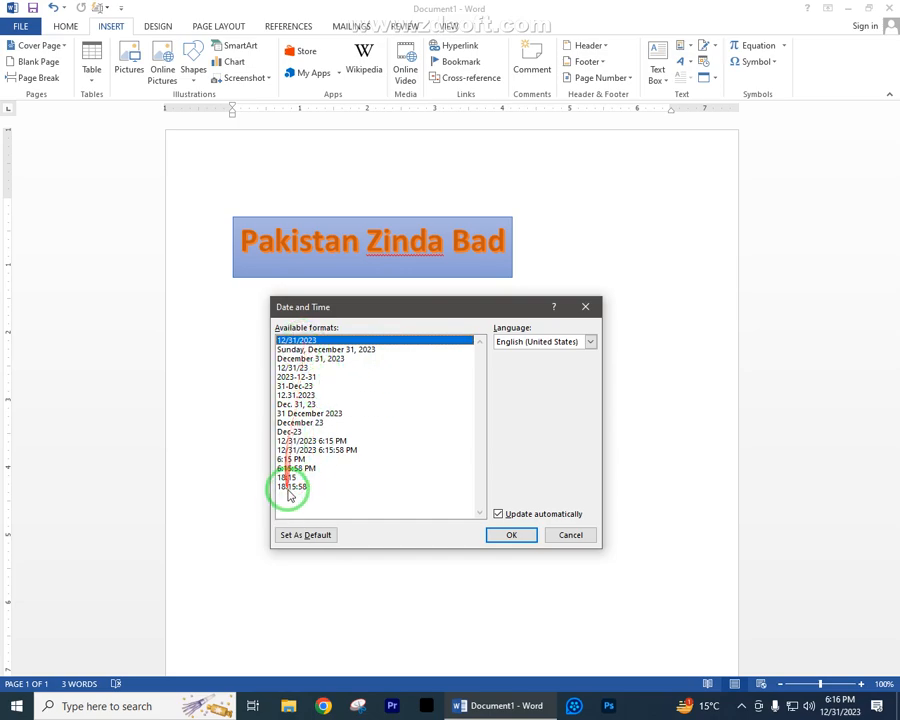
pyautogui.moveTo(289, 503); pyautogui.dragTo(309, 346)
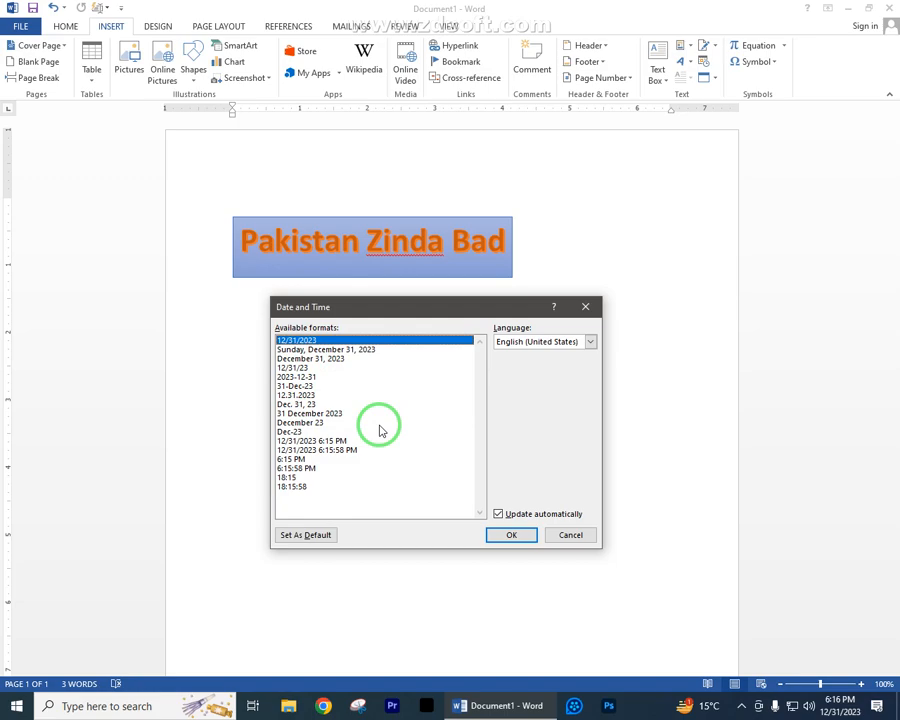
pyautogui.click(304, 451)
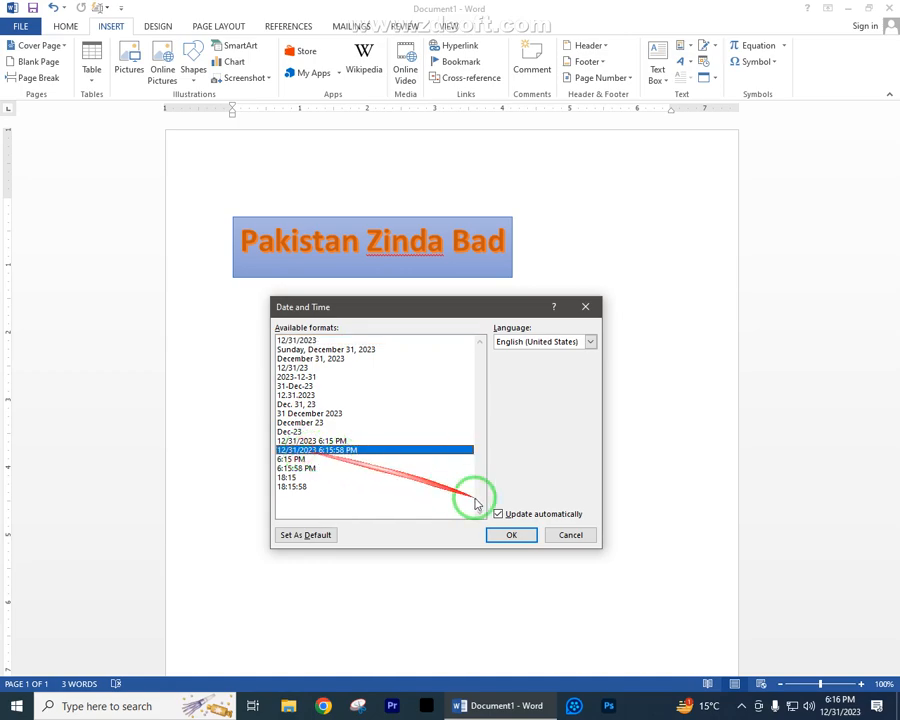
pyautogui.click(508, 535)
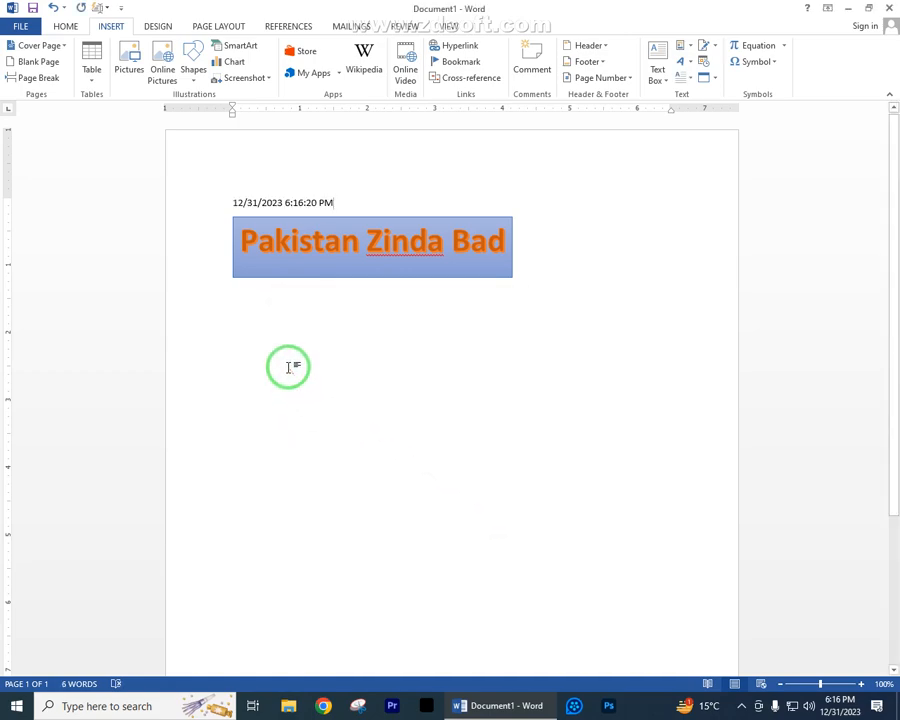
pyautogui.click(299, 208)
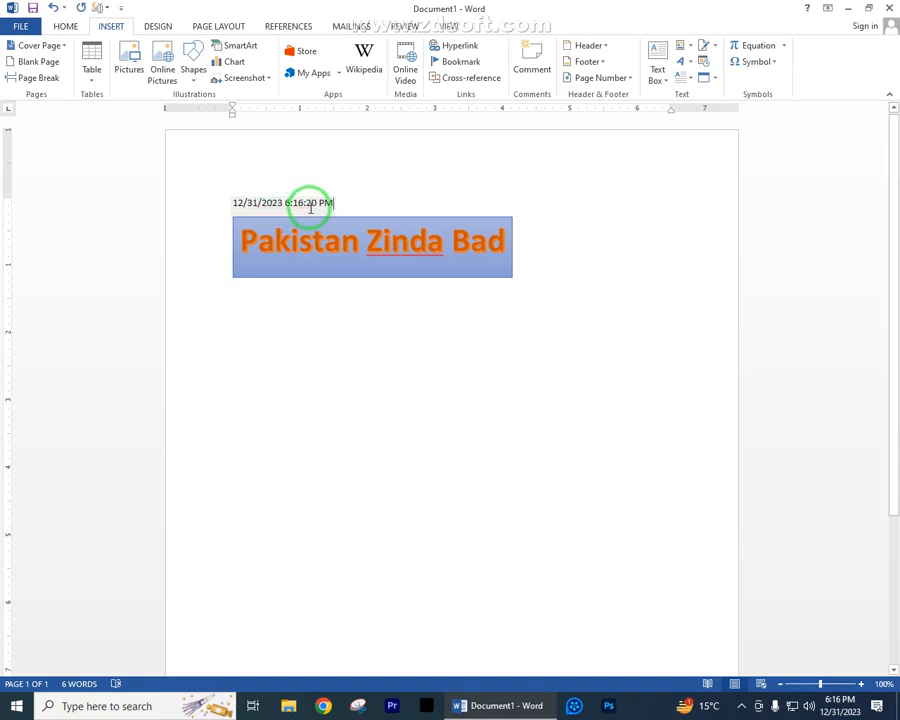
pyautogui.click(296, 358)
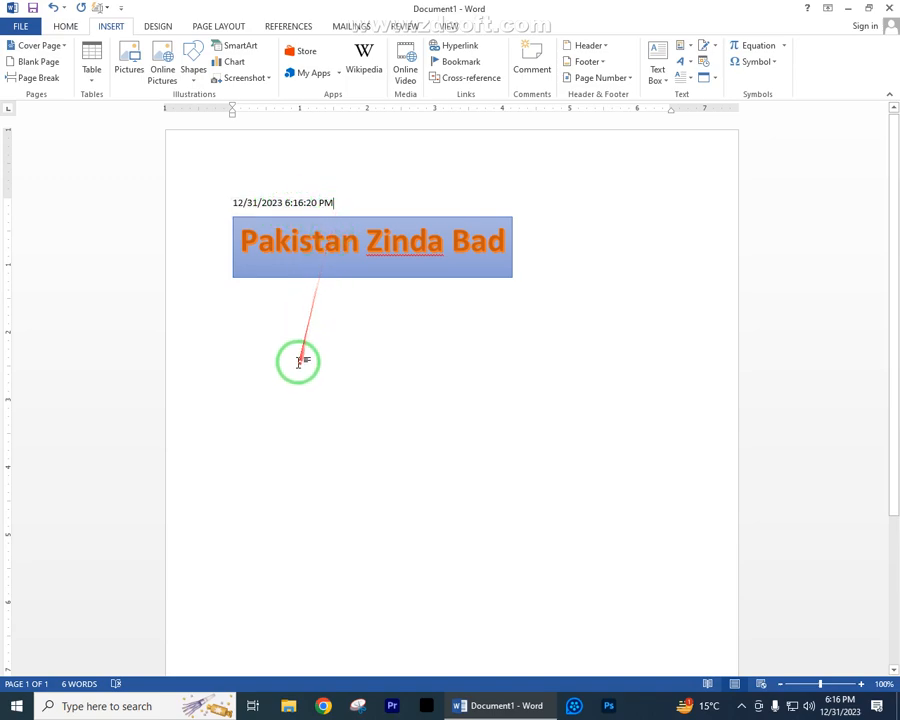
pyautogui.click(300, 302)
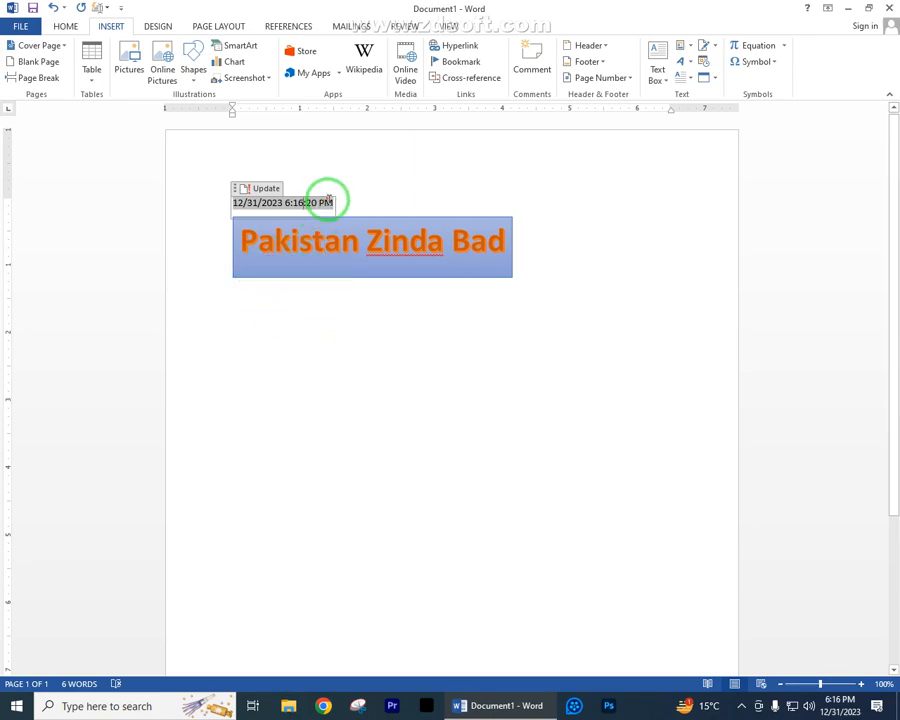
pyautogui.click(306, 321)
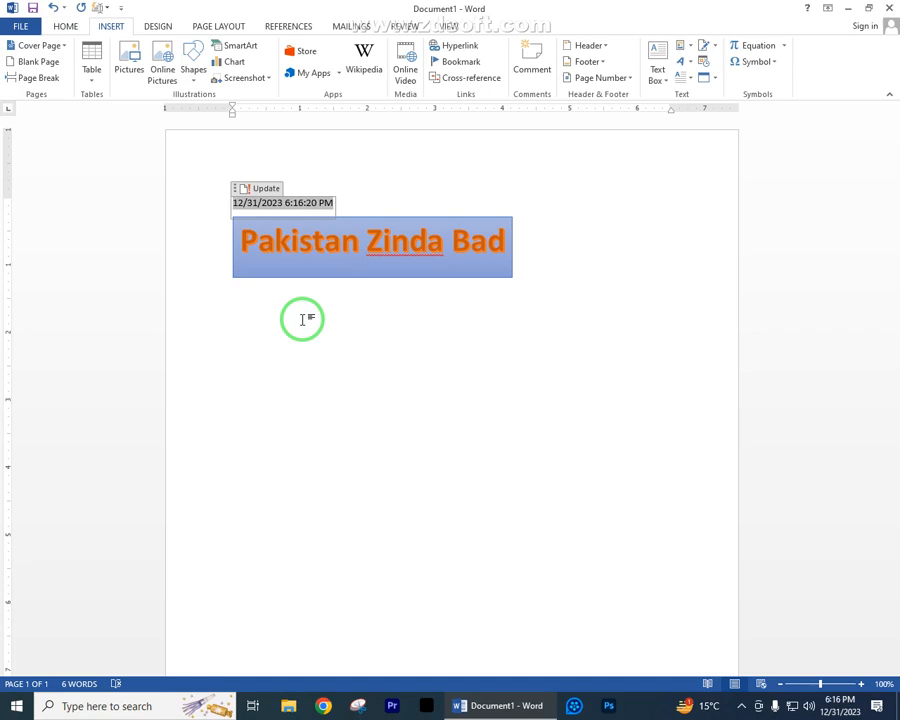
pyautogui.scroll(-1, 266, 366)
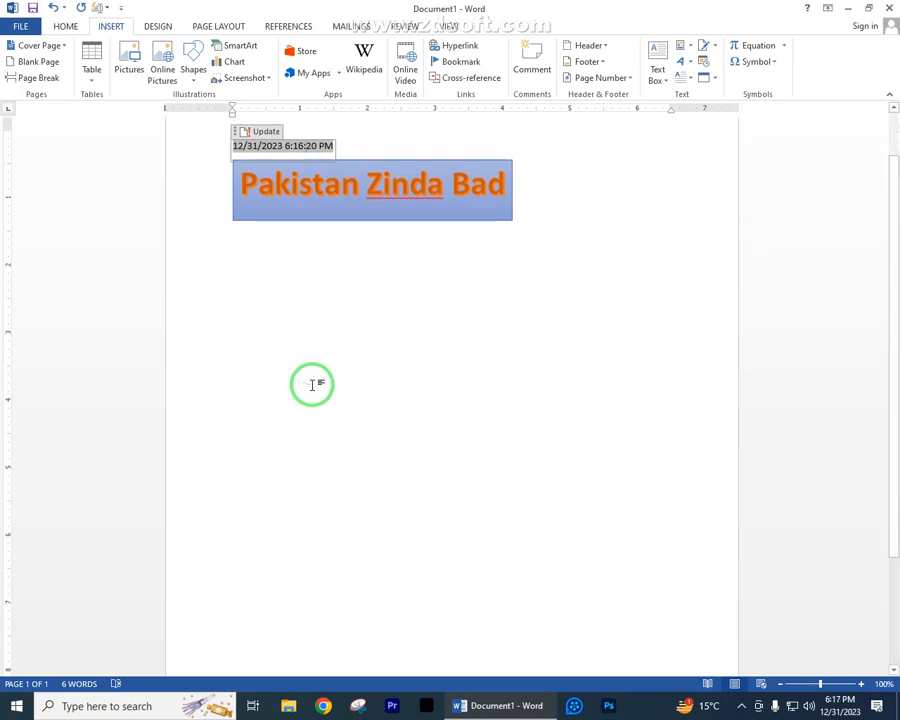
pyautogui.scroll(1, 317, 385)
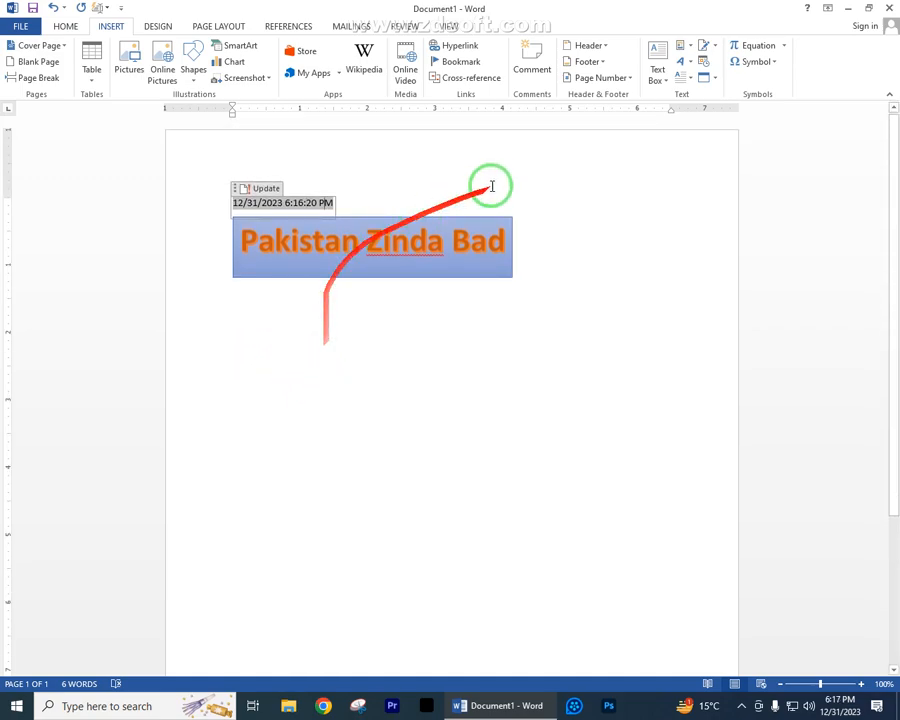
pyautogui.click(703, 61)
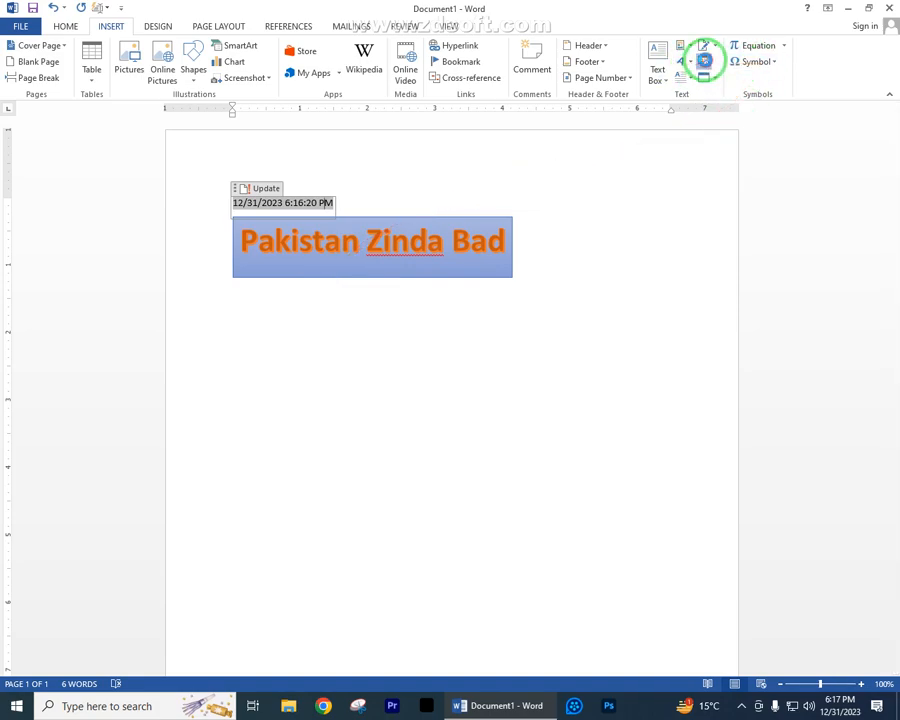
pyautogui.moveTo(474, 306); pyautogui.dragTo(483, 353)
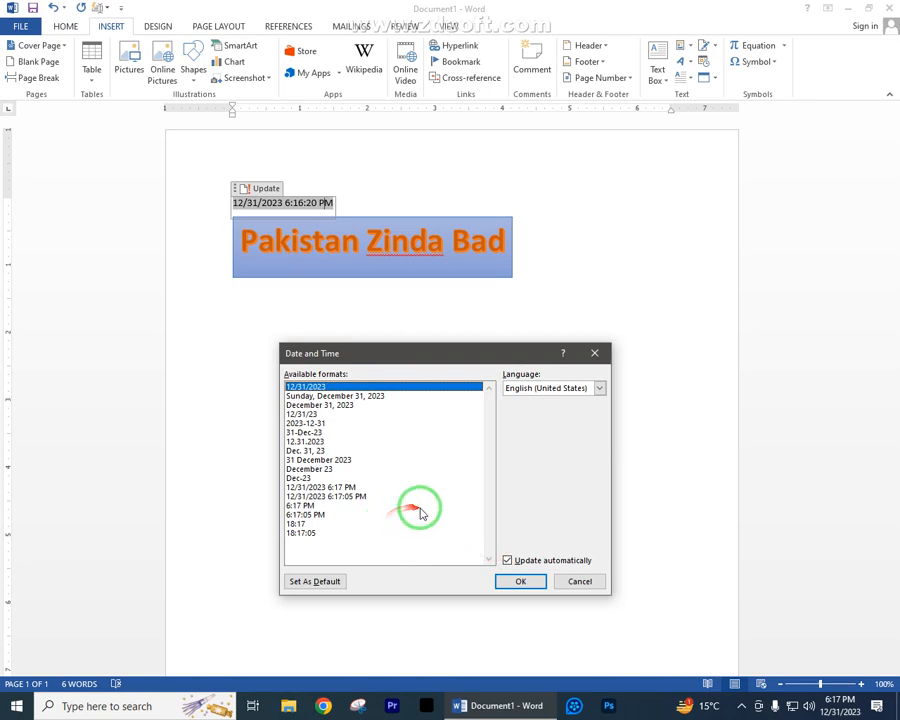
pyautogui.click(508, 561)
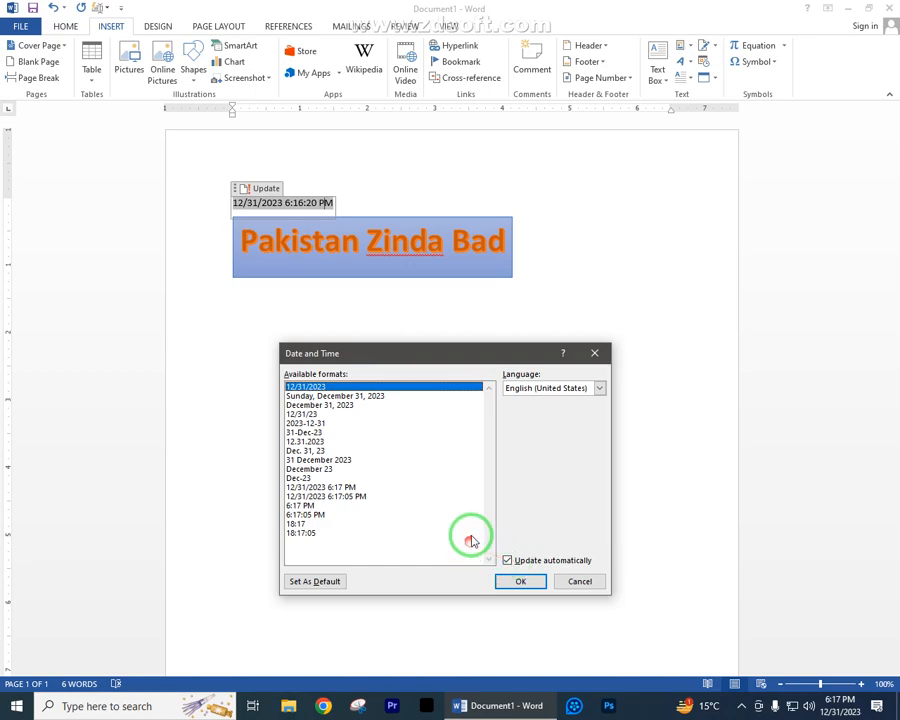
pyautogui.click(521, 584)
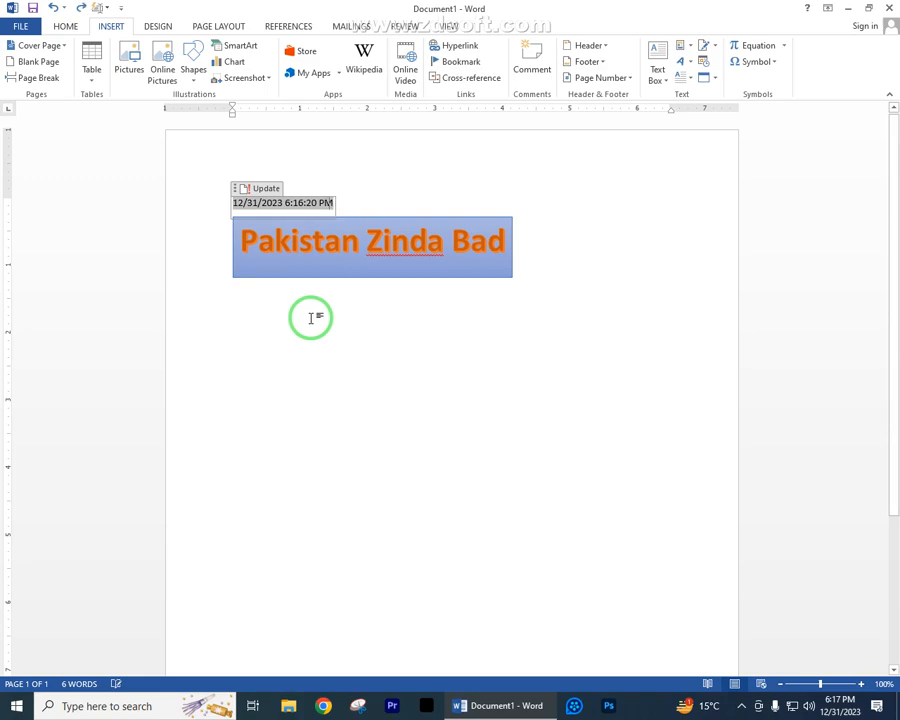
pyautogui.click(352, 354)
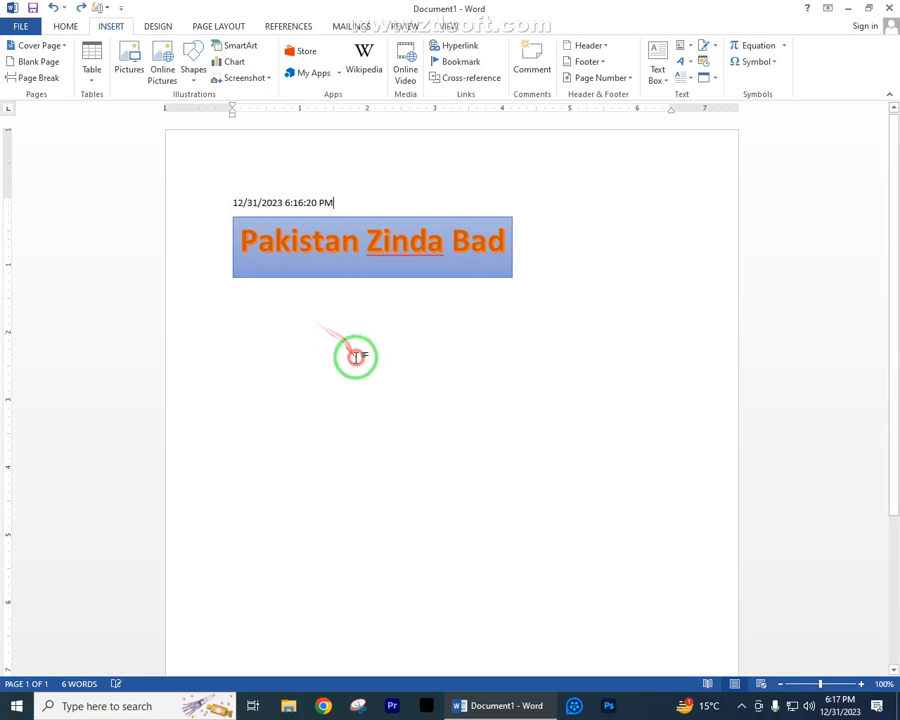
pyautogui.click(300, 203)
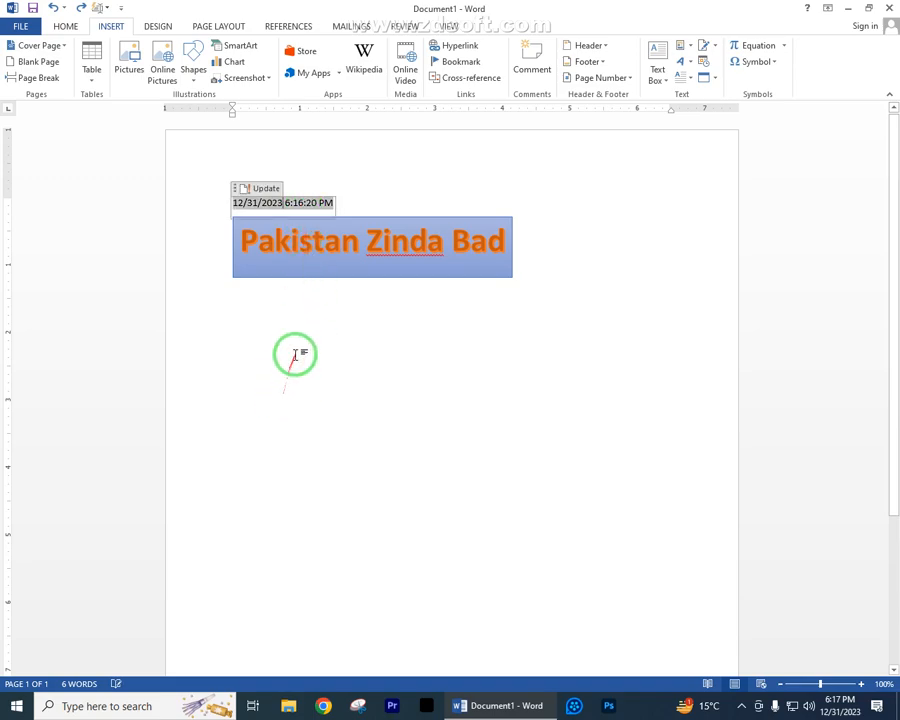
# - Insert a page break after the date and time line to start a second page
pyautogui.click(550, 299)
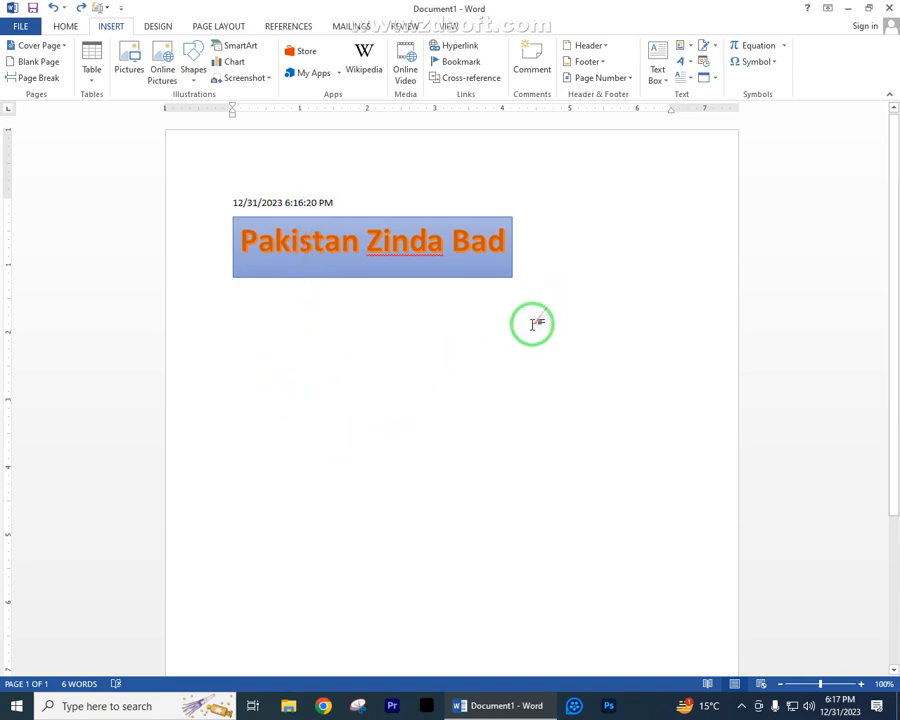
pyautogui.hotkey('ctrl', 'Return')
pyautogui.scroll(-3, 350, 386)
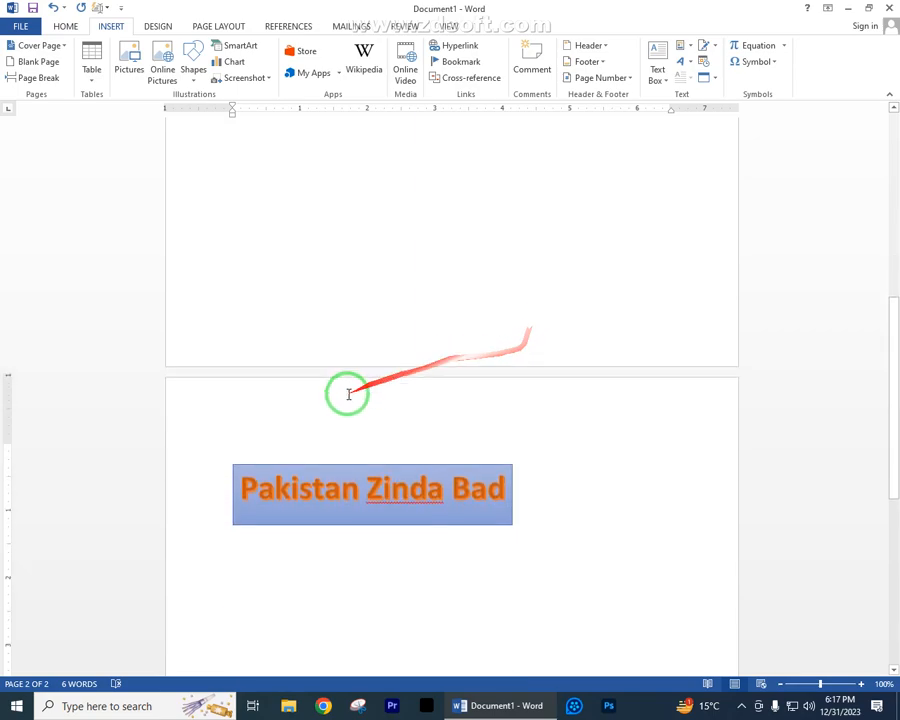
# - Insert the current date and time on the second page above the WordArt, using the "12/31/2023 6:17:31 PM" format
pyautogui.click(703, 61)
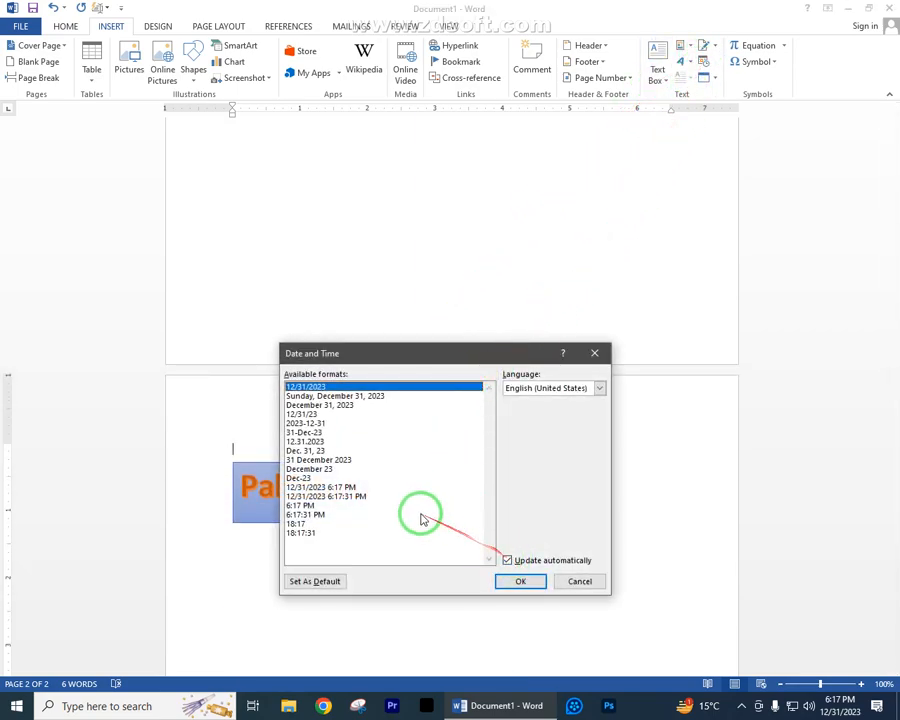
pyautogui.click(348, 495)
pyautogui.click(518, 581)
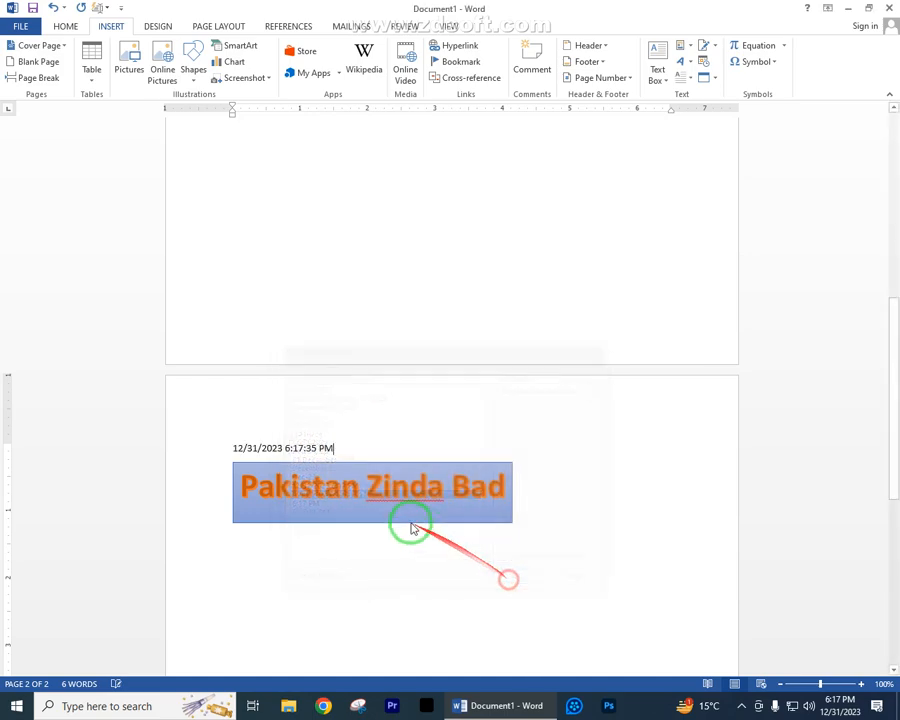
pyautogui.moveTo(330, 446); pyautogui.dragTo(237, 451)
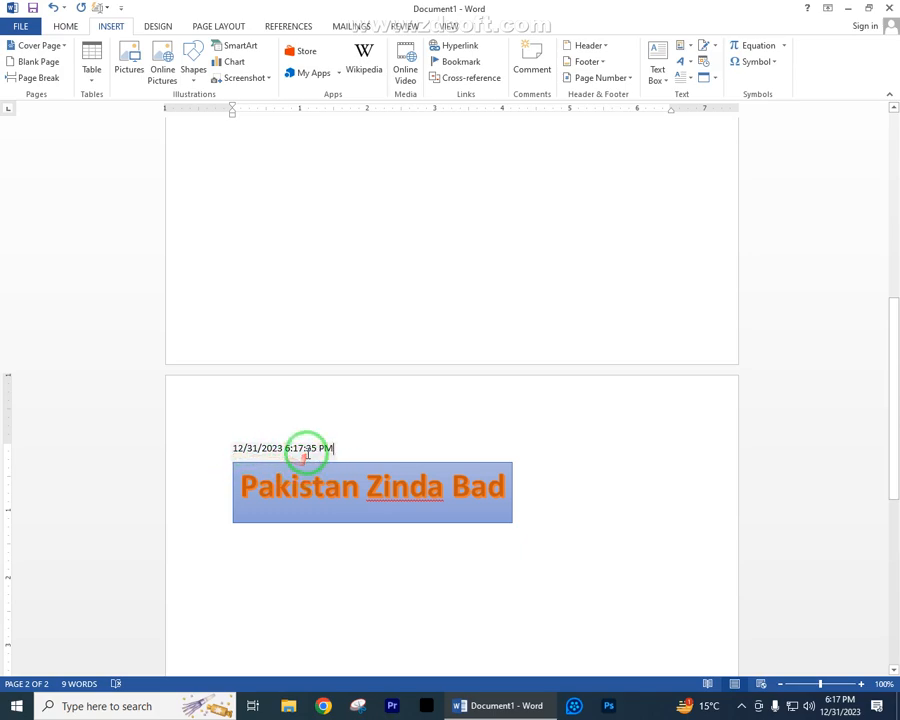
# - Update the date and time field on the first page to the current time, and place the cursor below it
pyautogui.scroll(10, 300, 450)
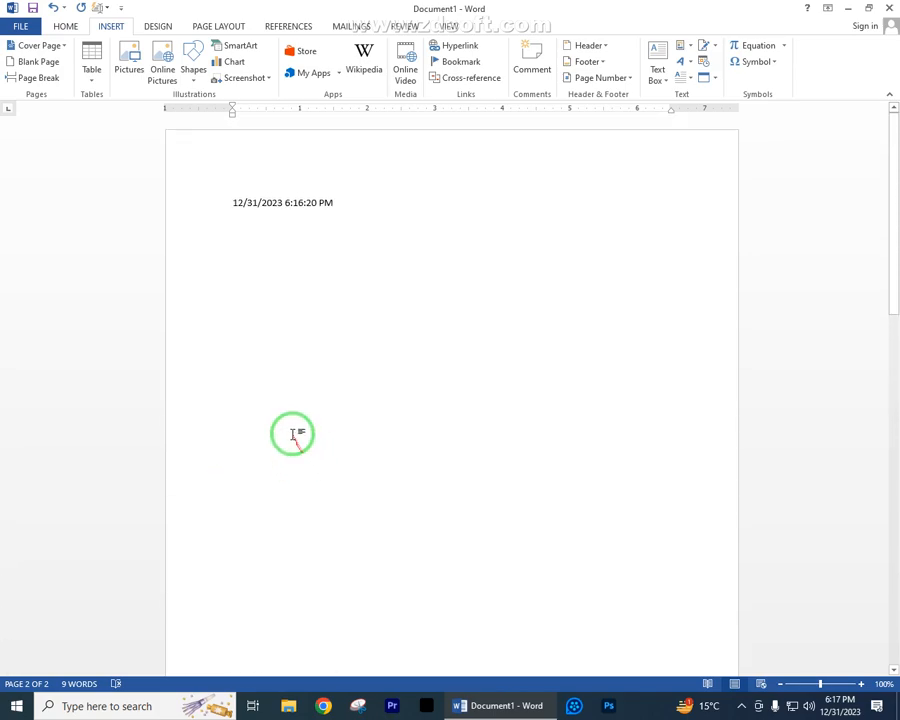
pyautogui.click(281, 203)
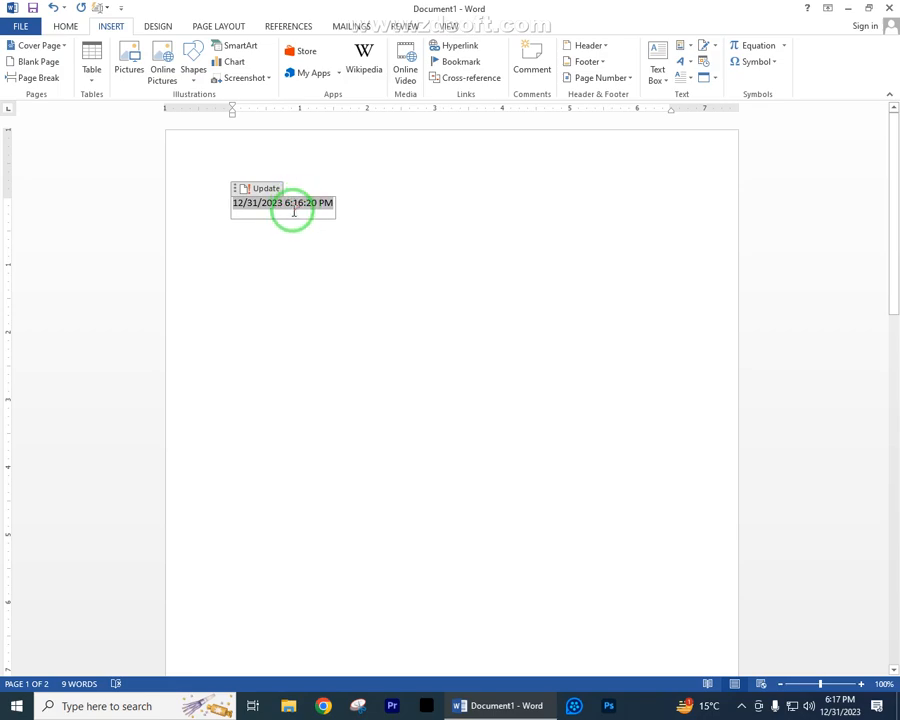
pyautogui.click(263, 189)
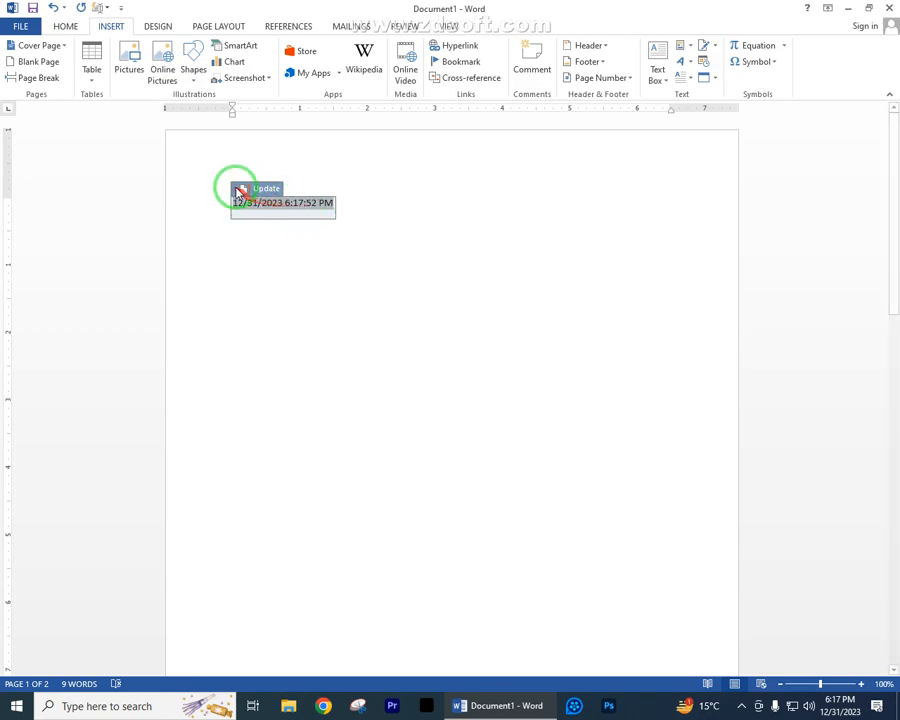
pyautogui.click(238, 190)
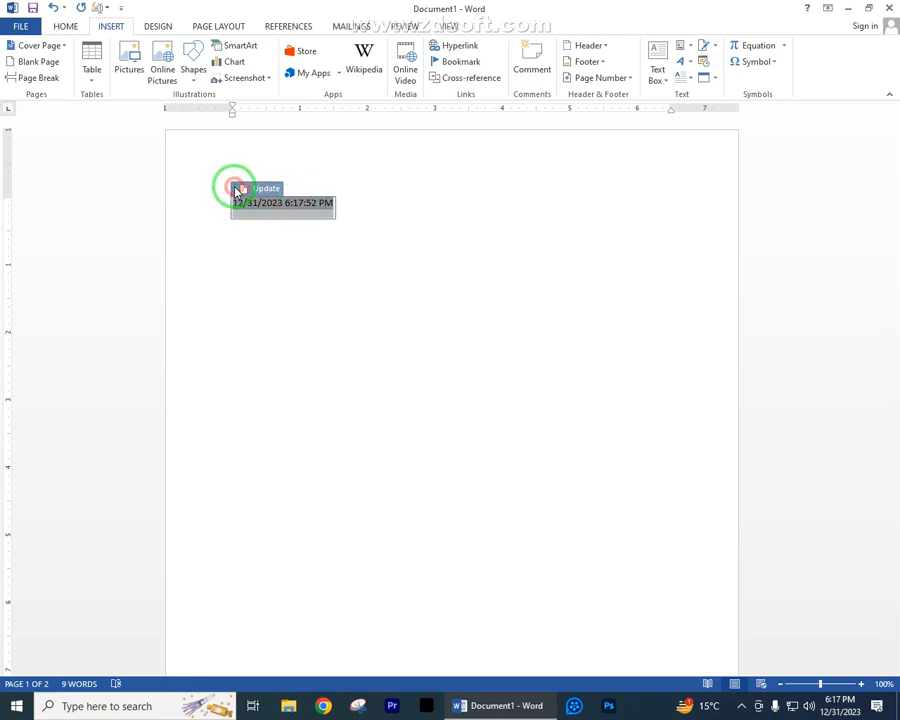
pyautogui.click(284, 290)
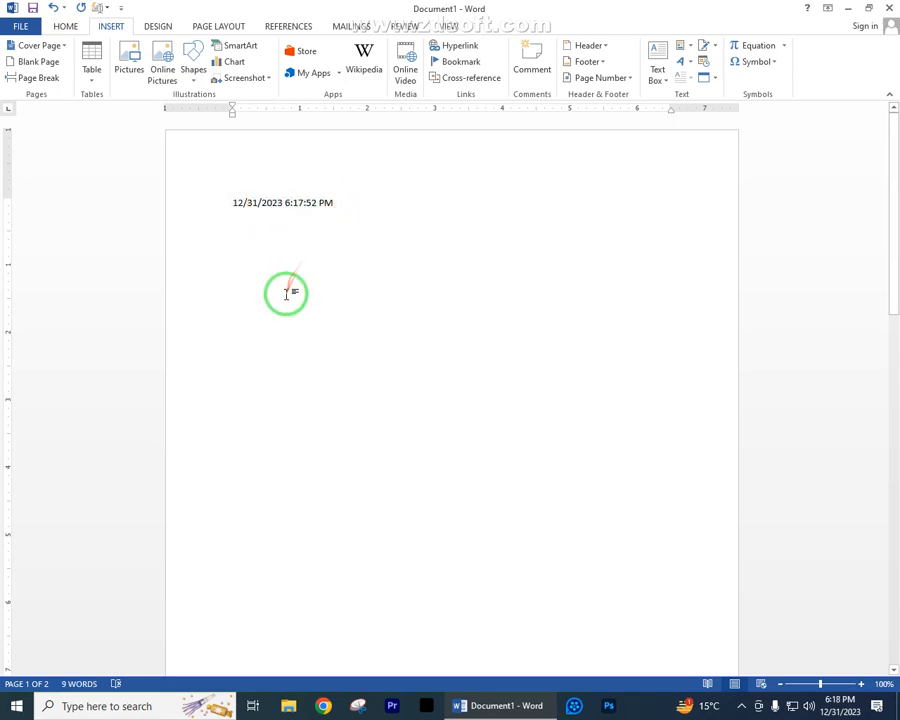
pyautogui.scroll(-1, 276, 312)
pyautogui.scroll(1, 276, 314)
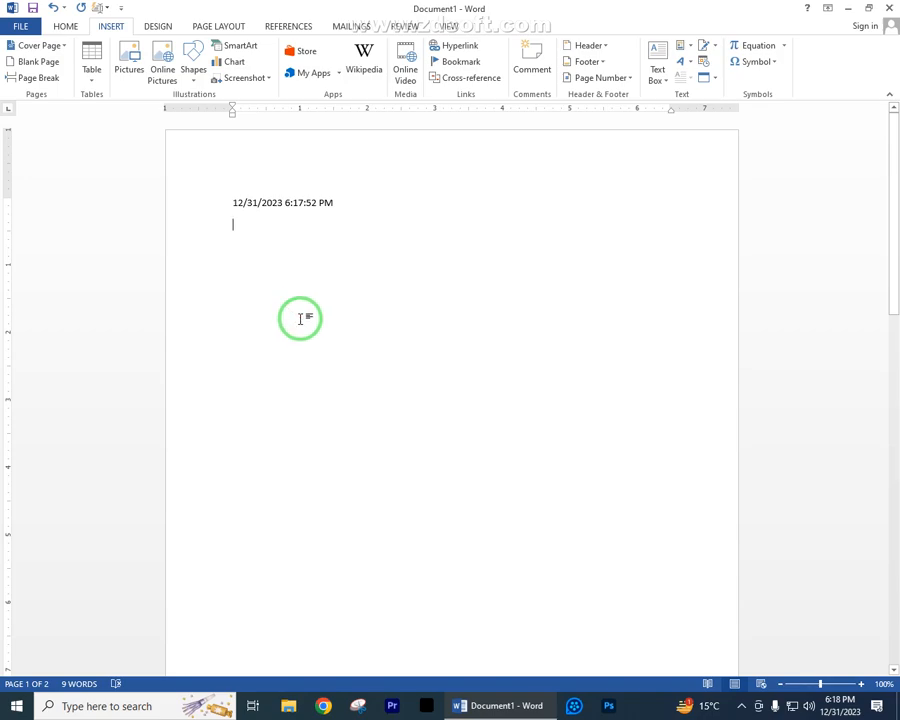
pyautogui.click(713, 81)
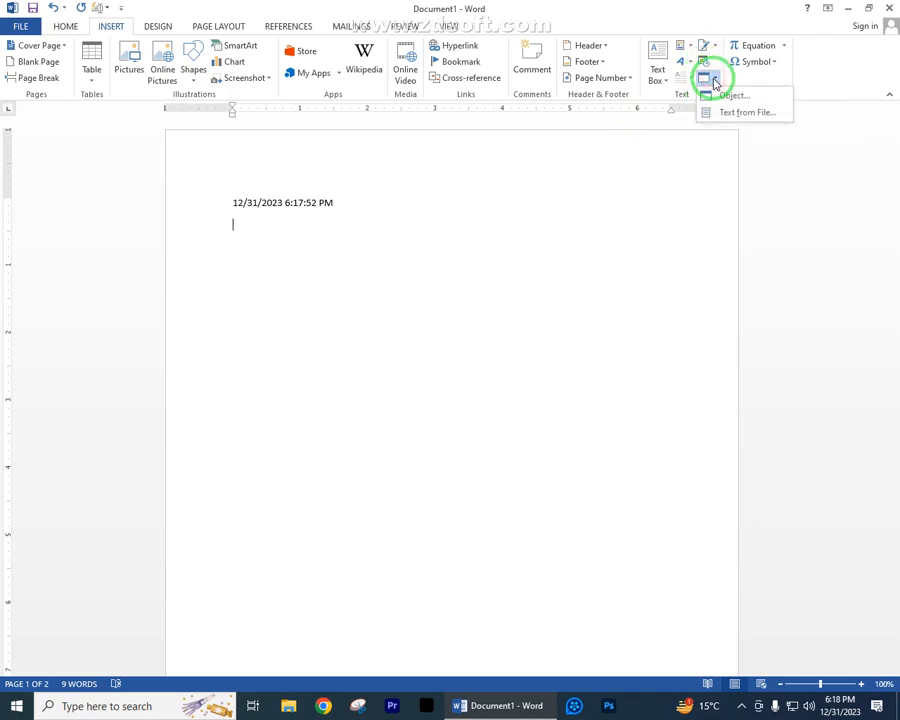
pyautogui.click(715, 84)
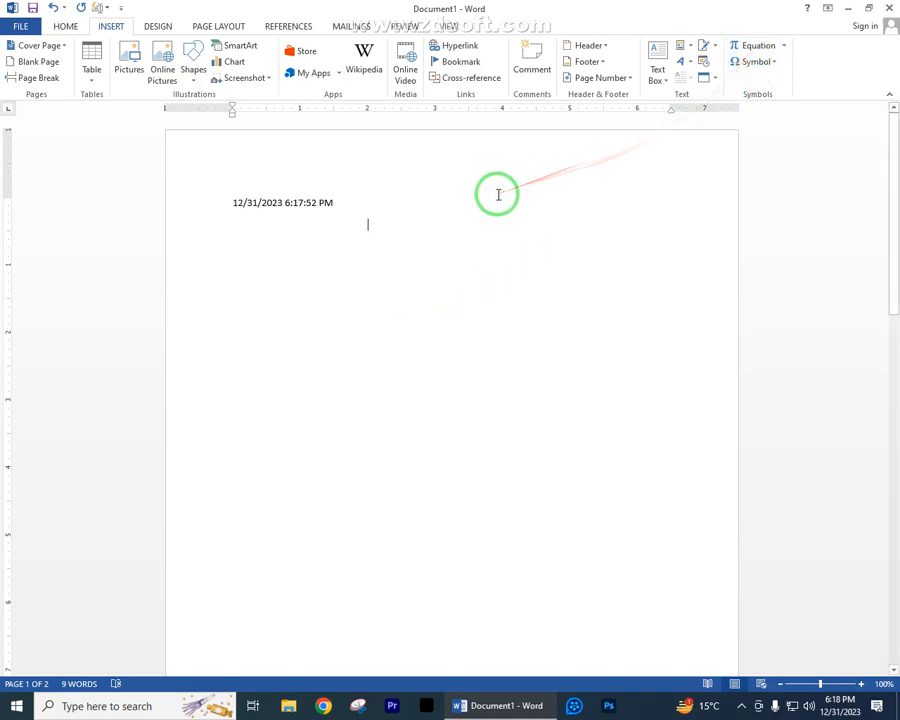
# - Insert a new equation after the first page's date line and place an empty 3×3 matrix in it
pyautogui.click(783, 46)
pyautogui.click(757, 42)
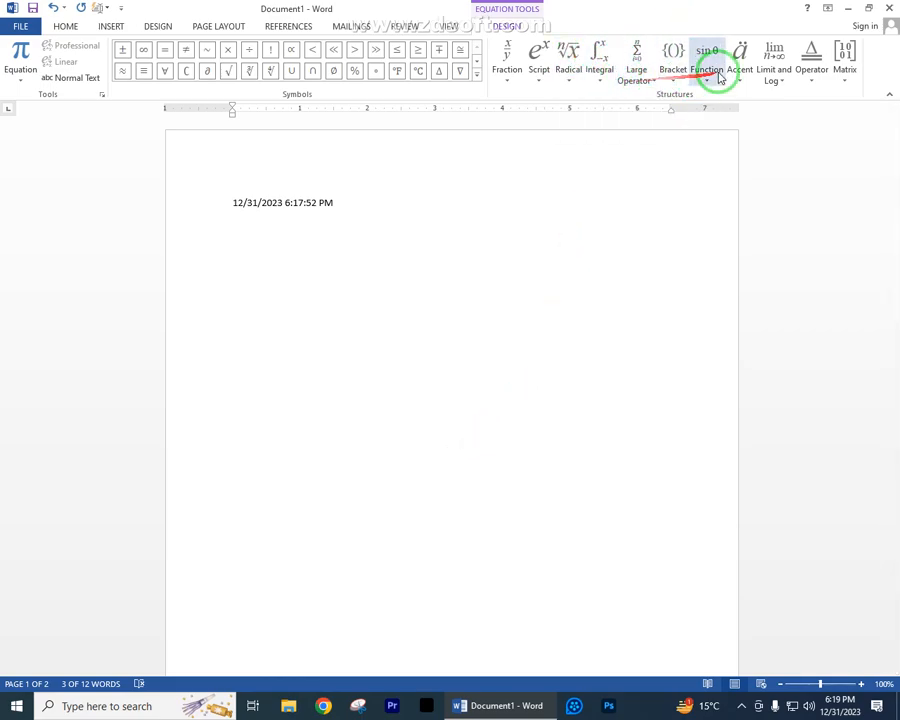
pyautogui.click(845, 78)
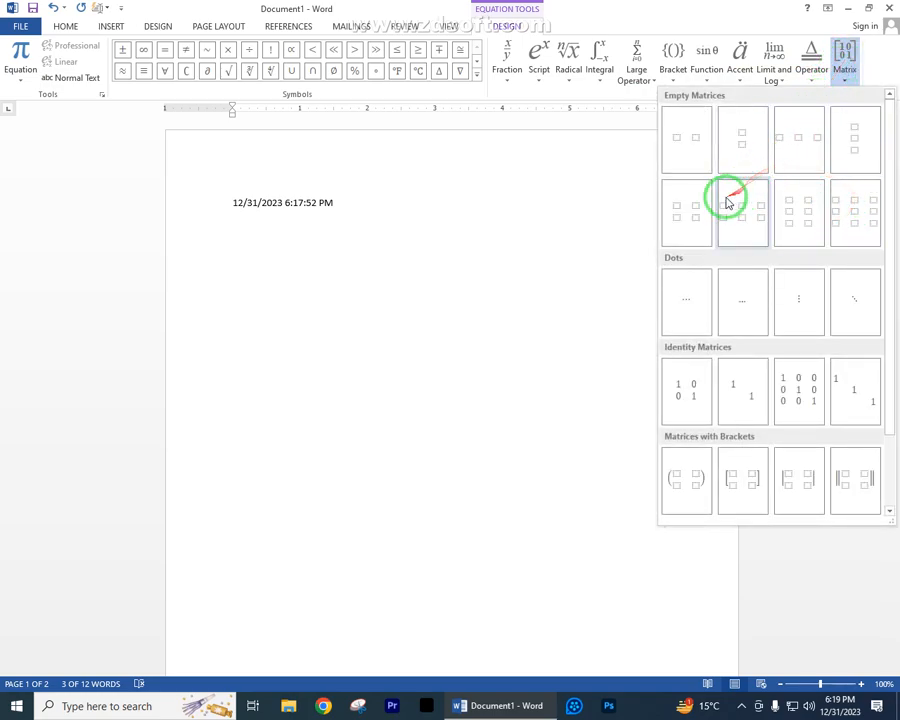
pyautogui.click(840, 222)
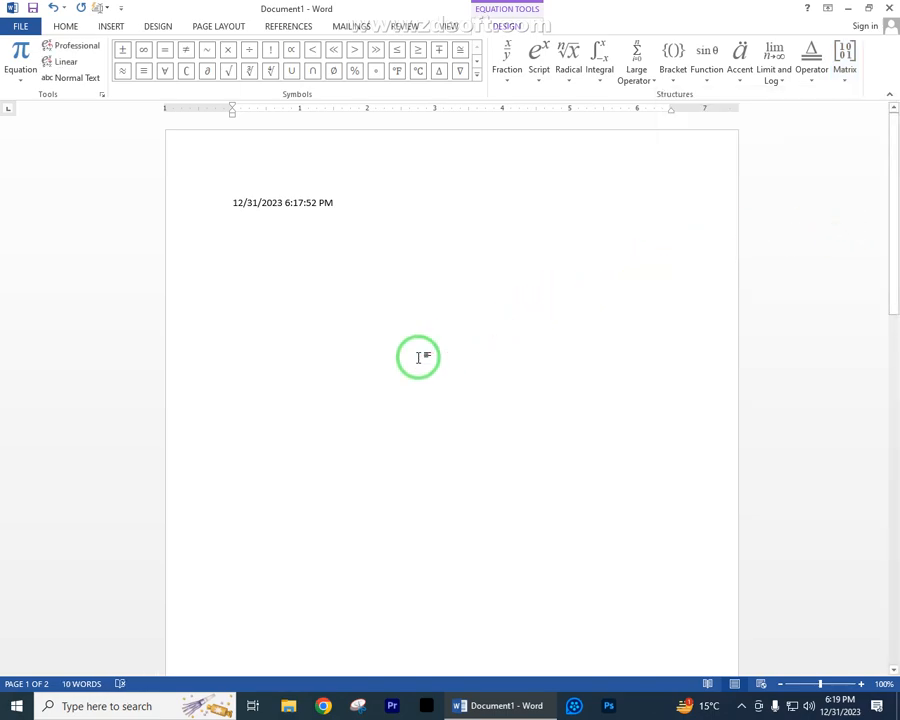
pyautogui.scroll(-10, 418, 357)
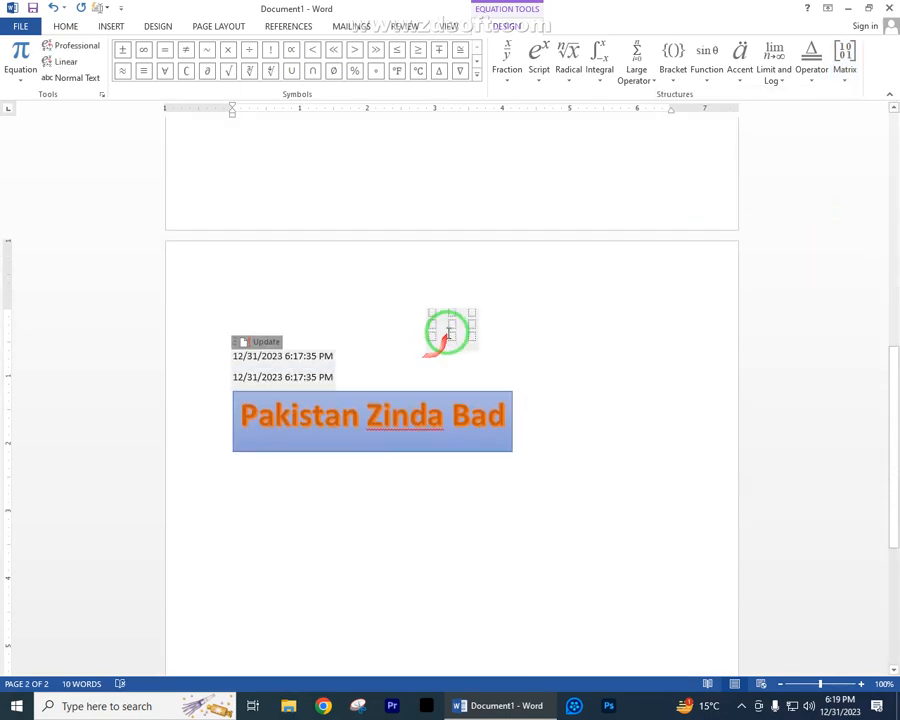
# - Fill the 3×3 matrix column by column with 1, 2, 3, then 4, 5, 6, then 7, 8, 9
pyautogui.click(447, 335)
pyautogui.click(428, 313)
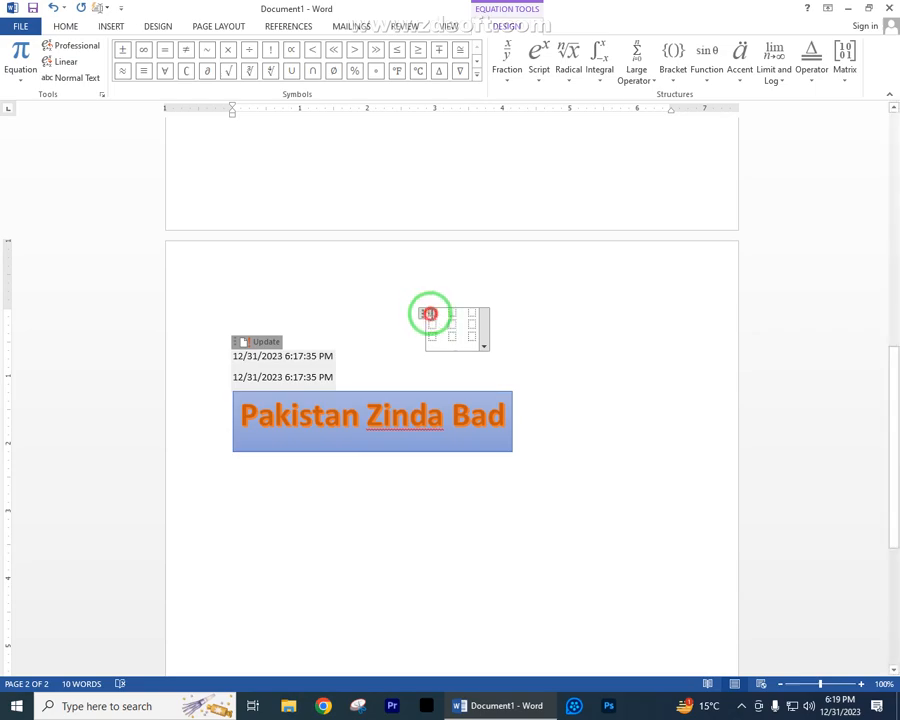
pyautogui.write('1 ')
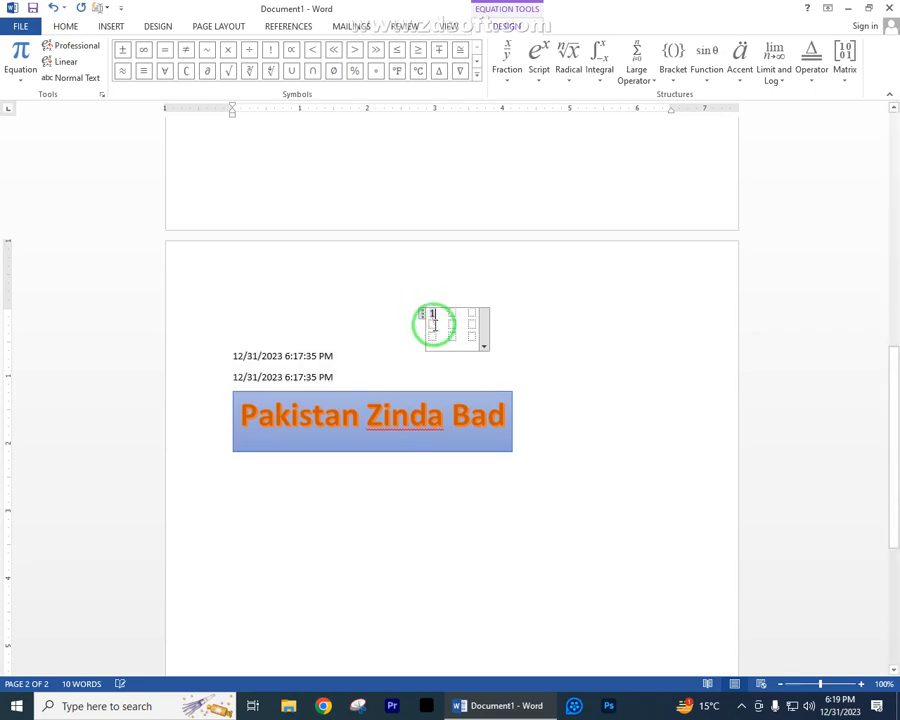
pyautogui.write('2')
pyautogui.press('Down')
pyautogui.write('3')
pyautogui.click(450, 313)
pyautogui.write('4')
pyautogui.click(452, 326)
pyautogui.write('5')
pyautogui.press('Down')
pyautogui.write('6')
pyautogui.click(467, 313)
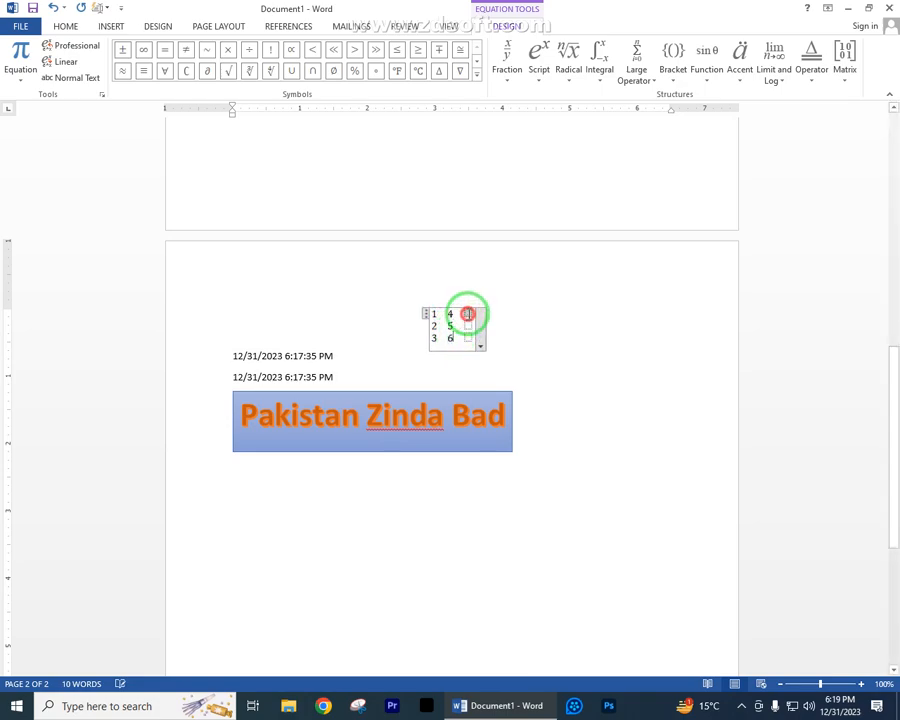
pyautogui.write('7 ')
pyautogui.write('8 ')
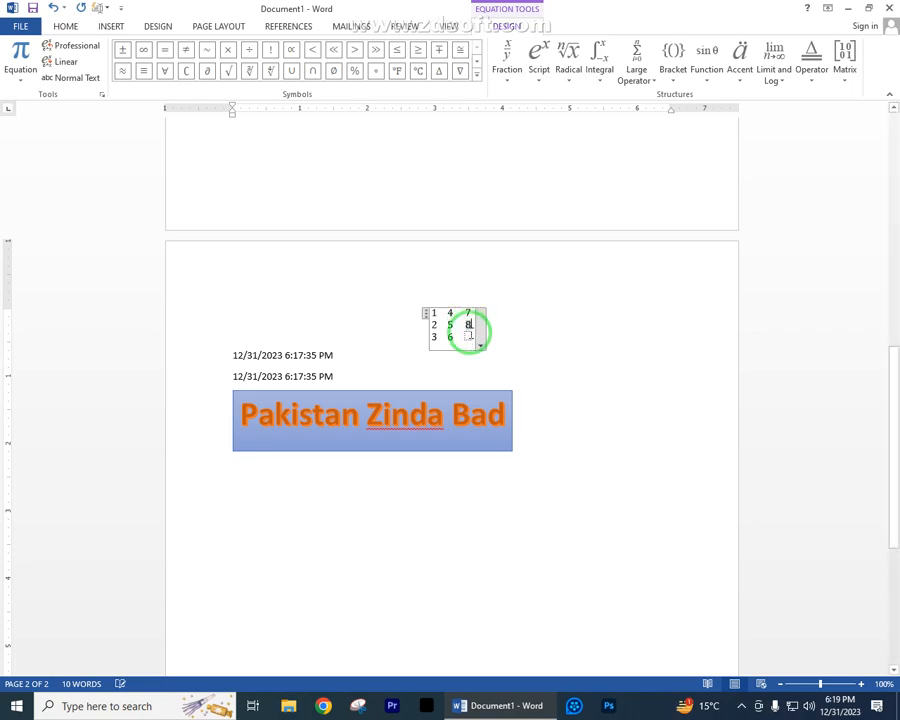
pyautogui.write('9')
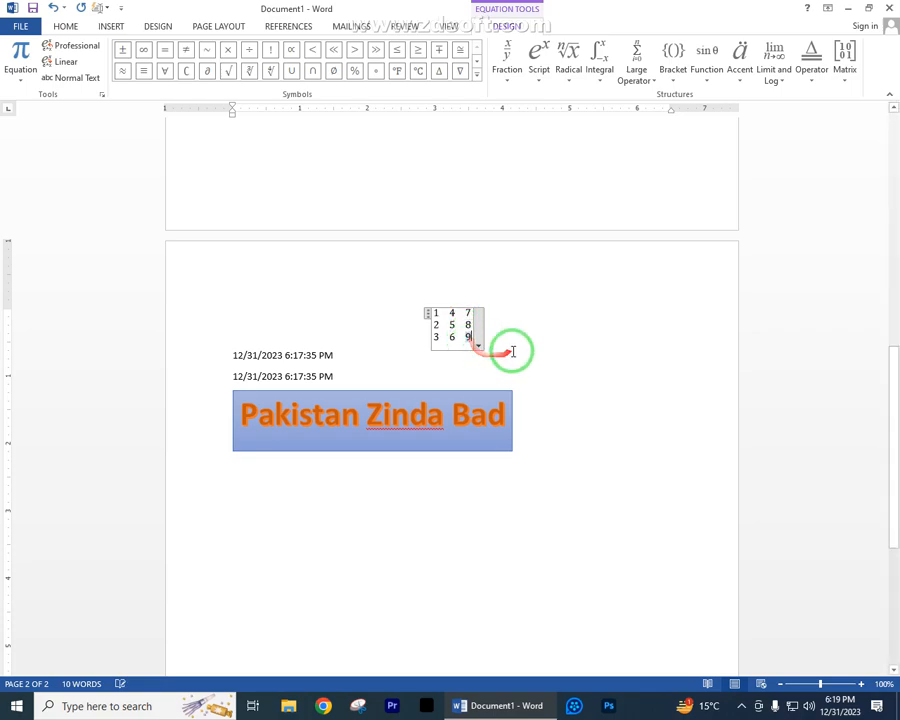
pyautogui.click(510, 351)
pyautogui.click(457, 333)
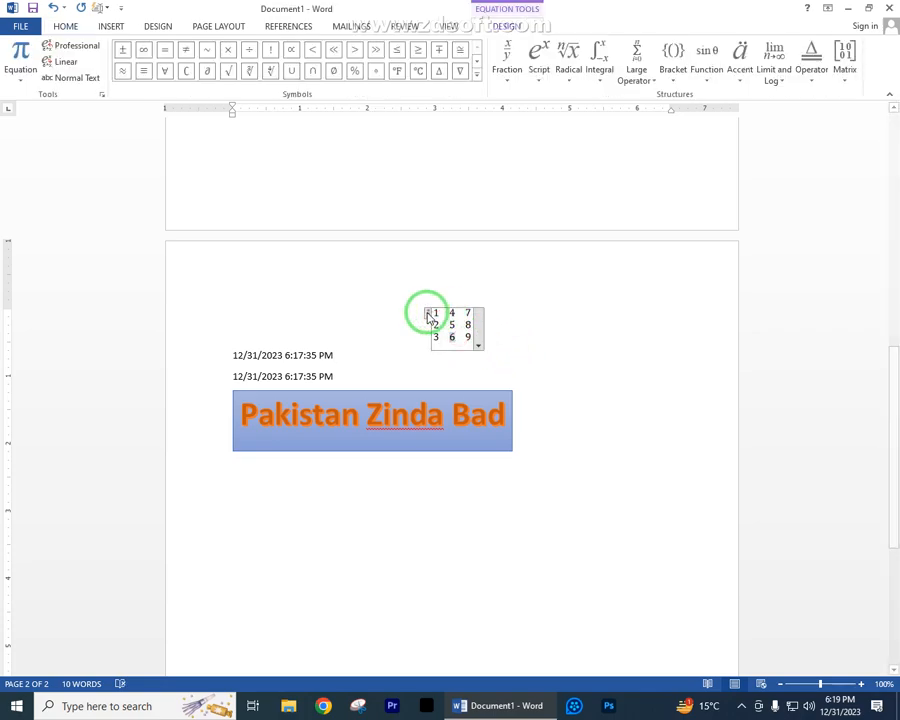
pyautogui.click(426, 313)
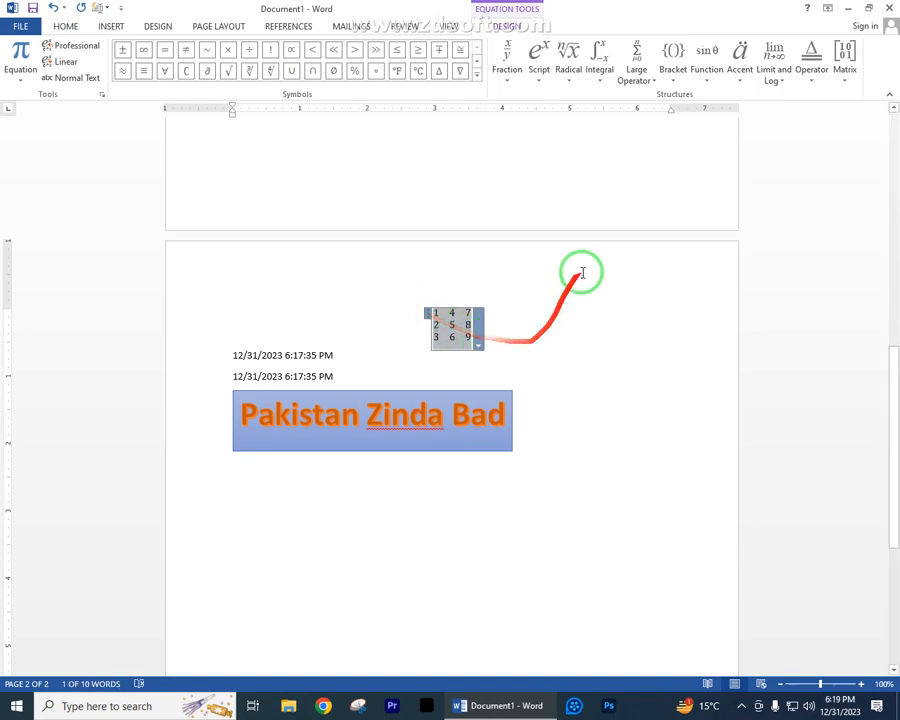
pyautogui.click(843, 72)
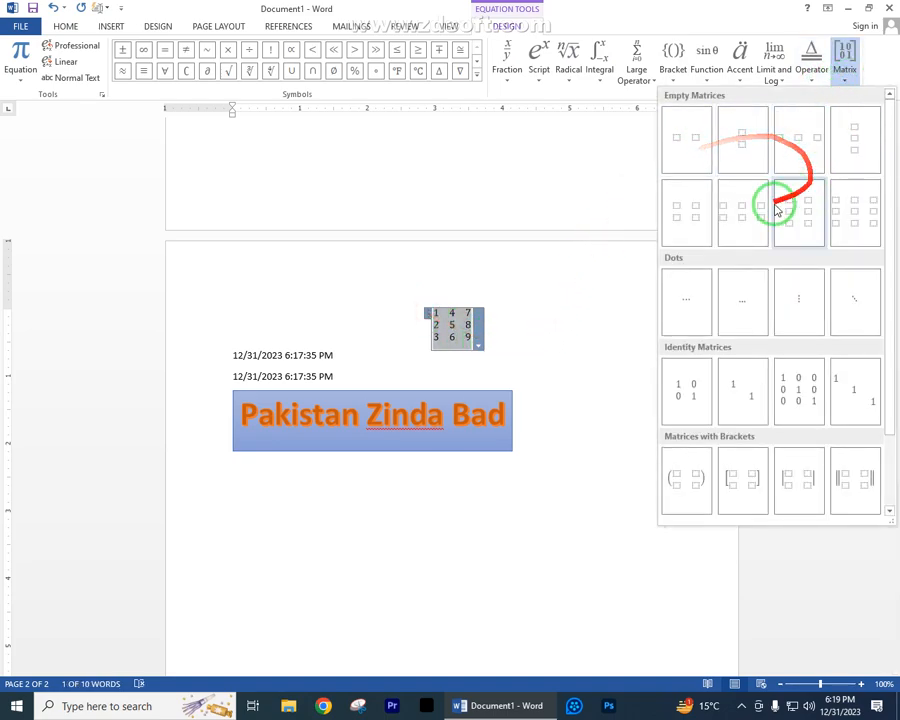
pyautogui.click(522, 351)
# - Clear the document by deleting the date and time lines, page break, matrix and WordArt
pyautogui.scroll(8, 522, 351)
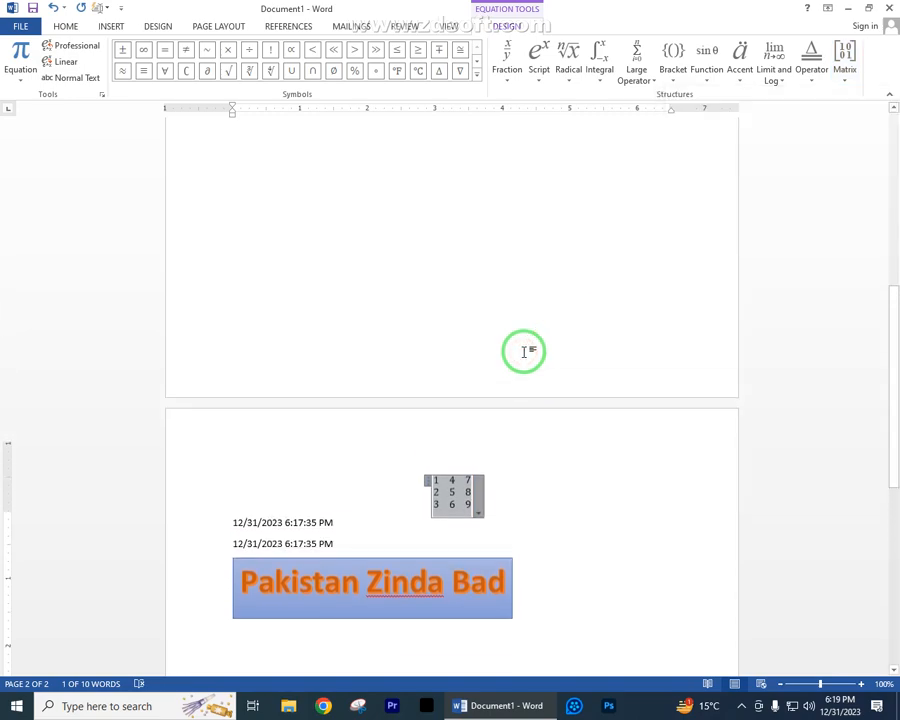
pyautogui.moveTo(338, 204); pyautogui.dragTo(232, 204)
pyautogui.press('Delete')
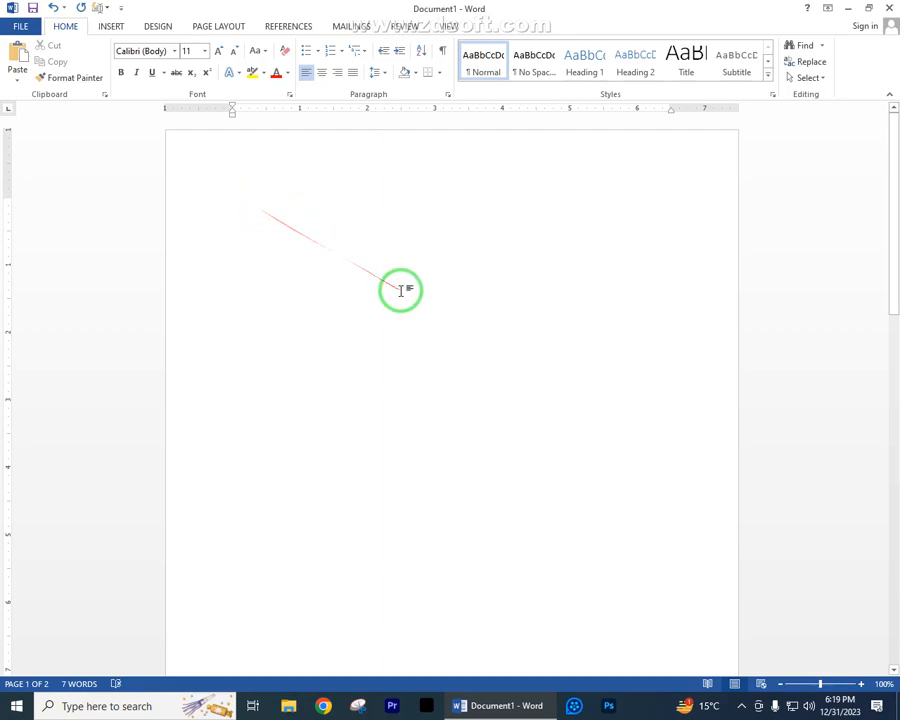
pyautogui.scroll(-4, 388, 287)
pyautogui.scroll(4, 388, 287)
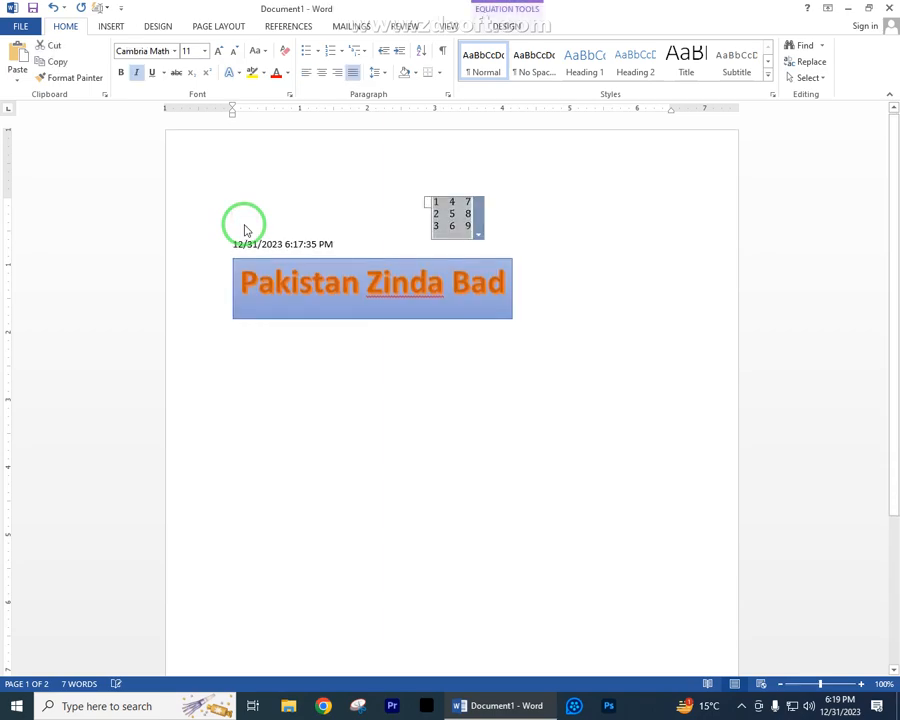
pyautogui.press('Delete')
pyautogui.click(241, 226)
pyautogui.press('Delete')
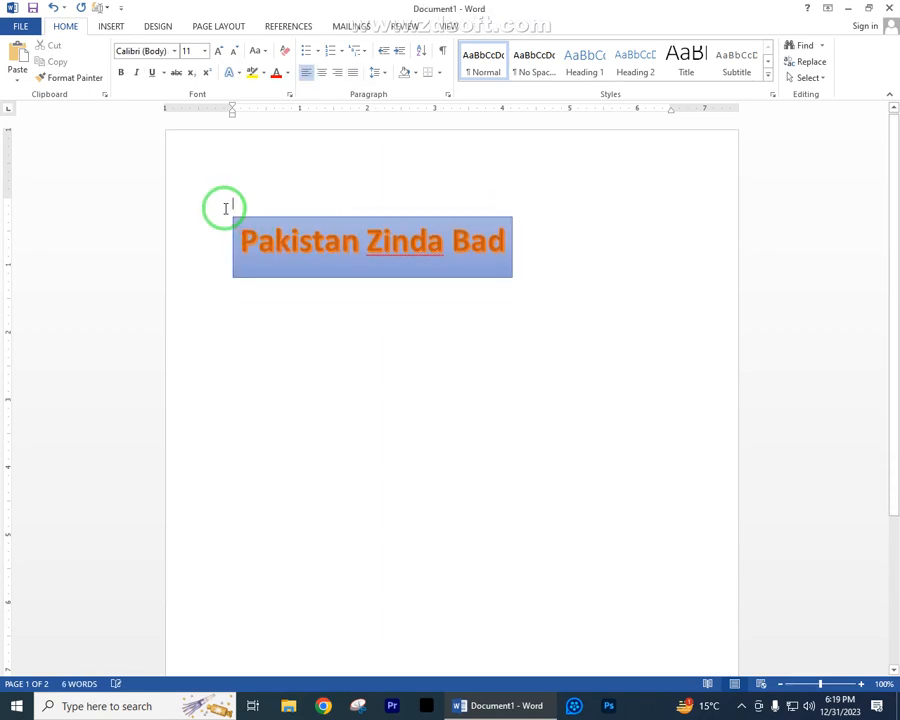
pyautogui.click(269, 217)
pyautogui.press('Delete')
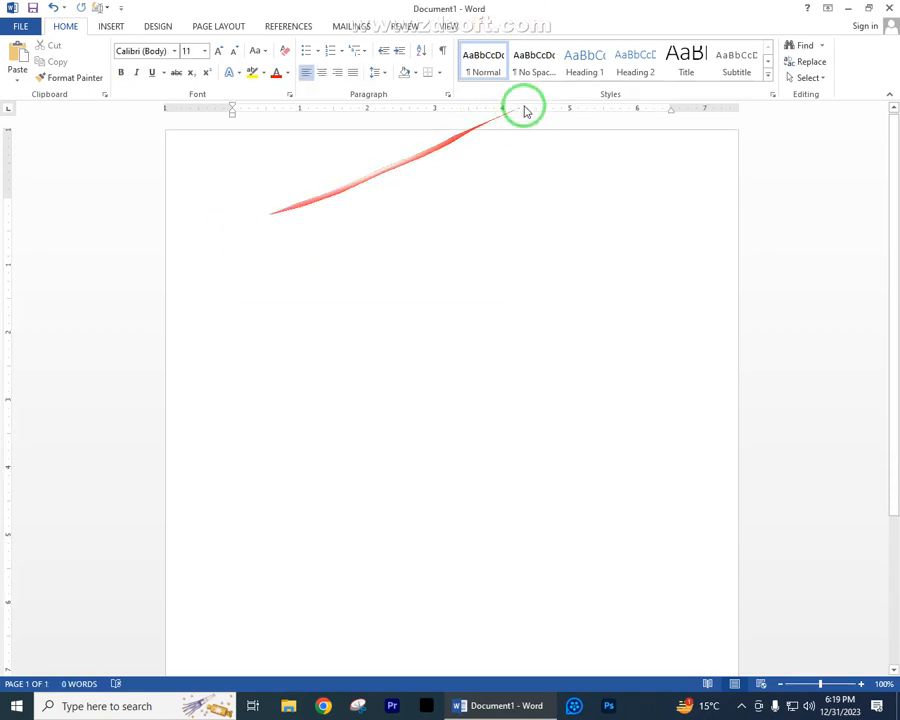
# - Insert a new equation in the empty document and add a pair of square brackets with an empty placeholder
pyautogui.click(113, 26)
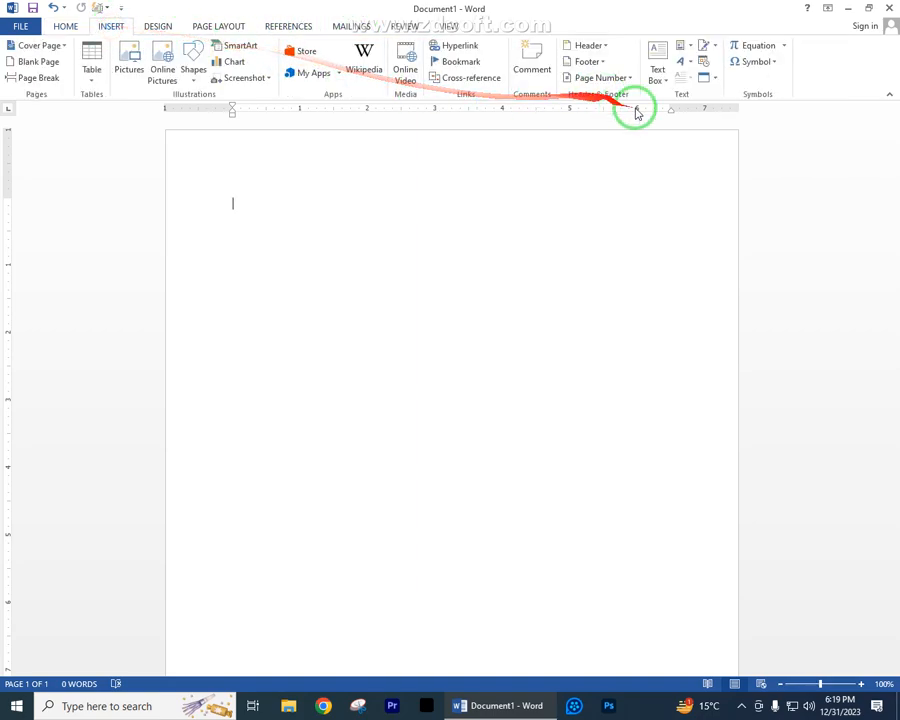
pyautogui.click(784, 47)
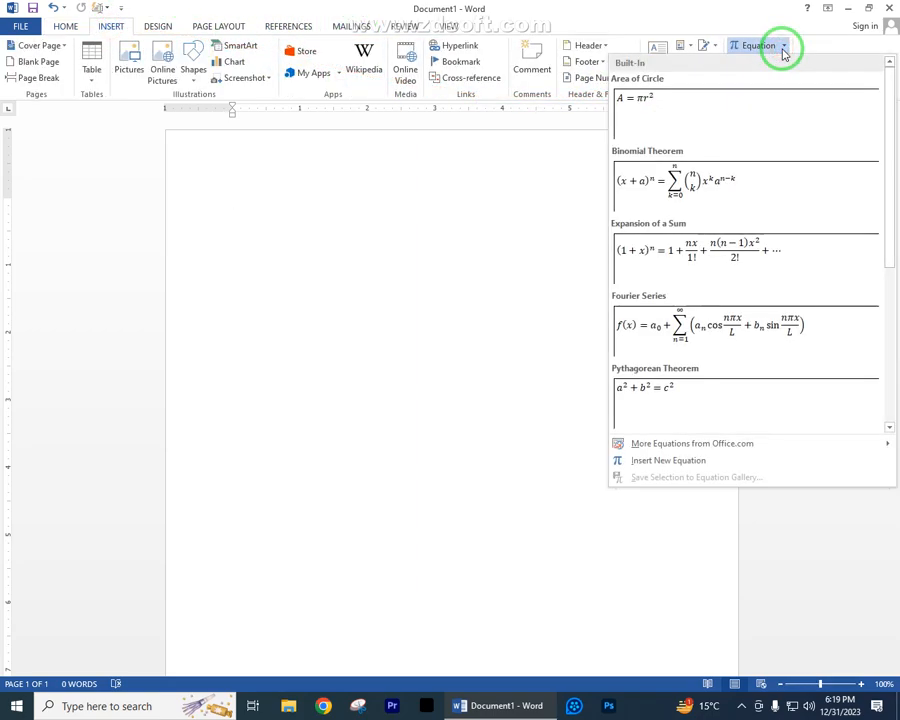
pyautogui.click(755, 45)
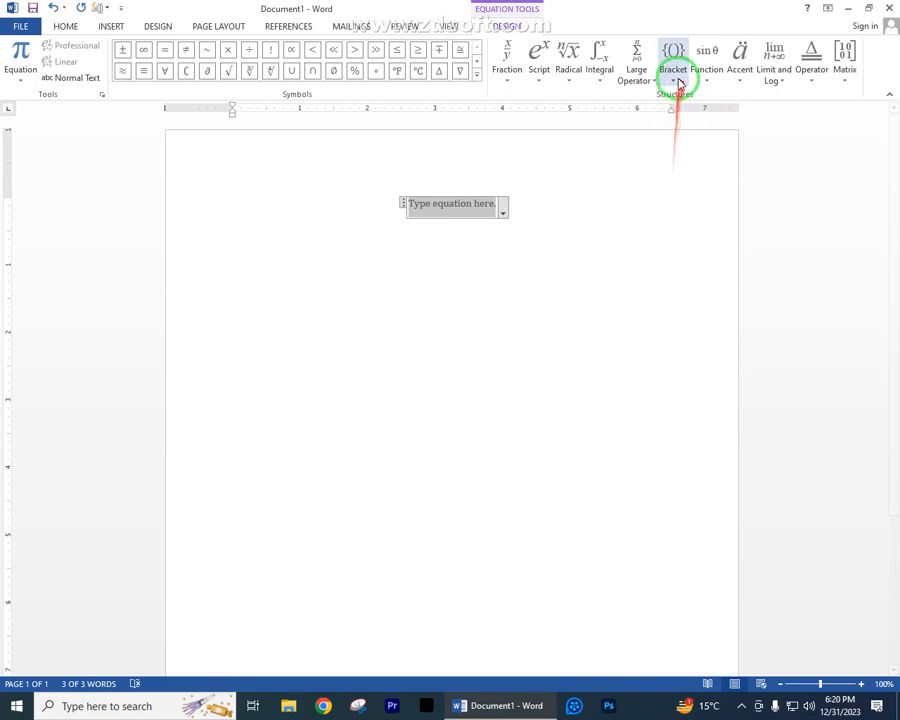
pyautogui.click(672, 80)
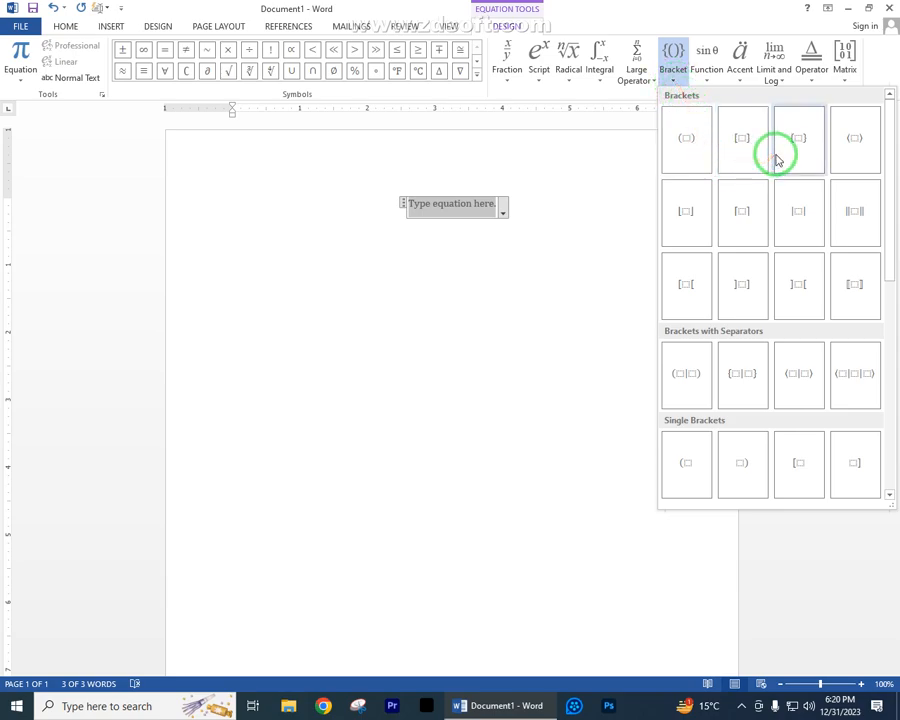
pyautogui.click(705, 146)
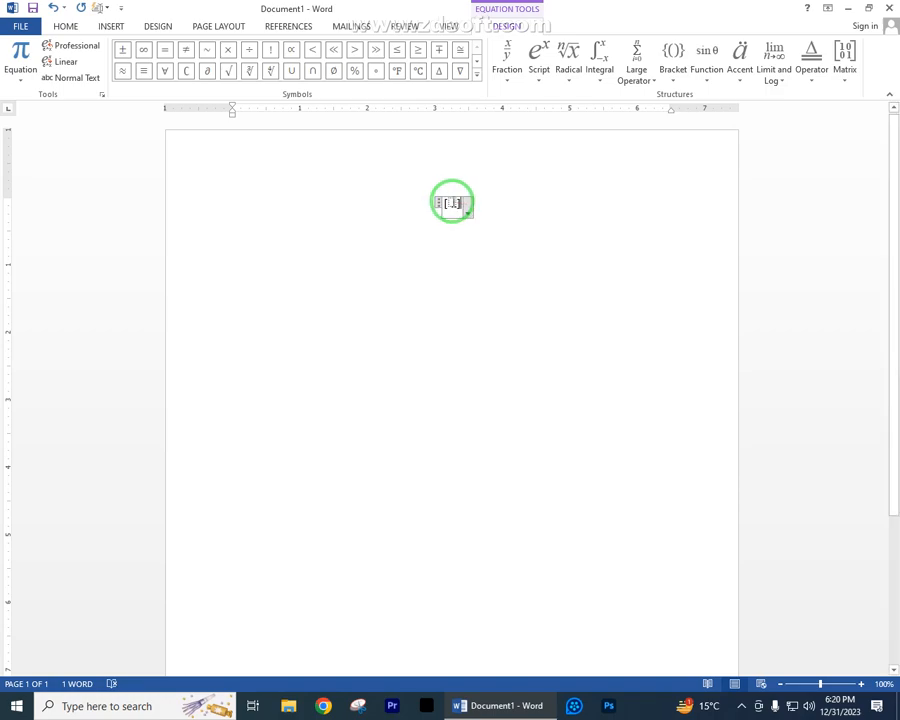
# - Insert an empty matrix of three rows and two columns into the placeholder inside the square brackets
pyautogui.click(452, 203)
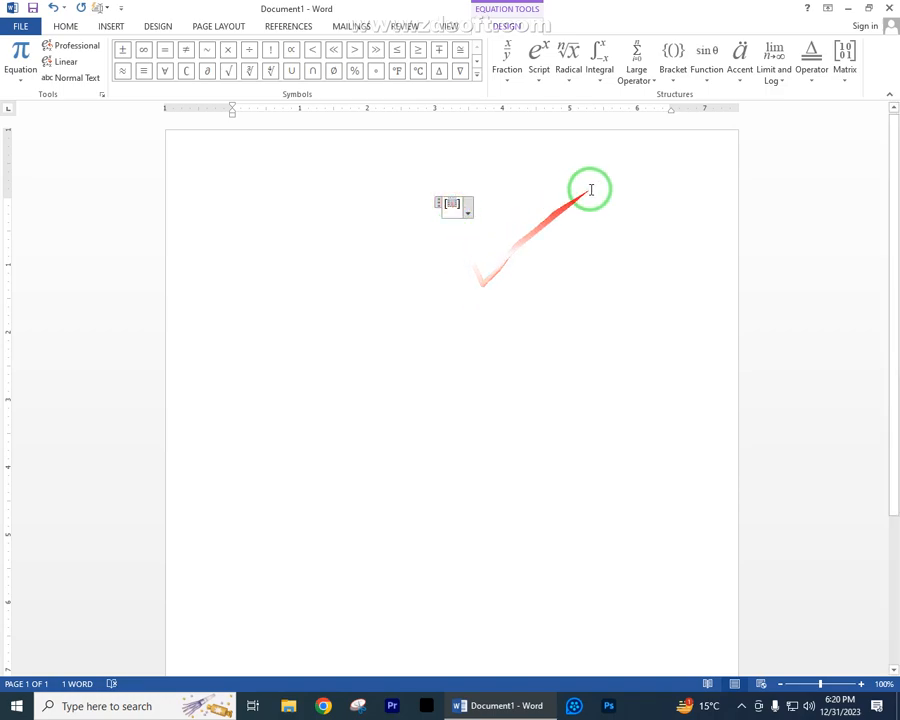
pyautogui.click(844, 70)
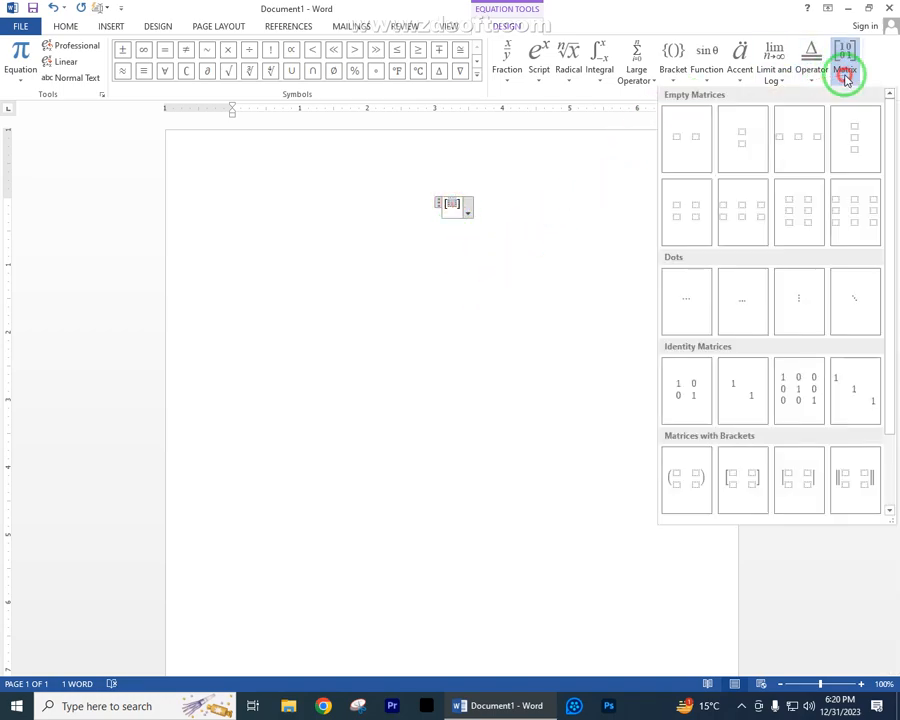
pyautogui.click(790, 212)
pyautogui.click(458, 210)
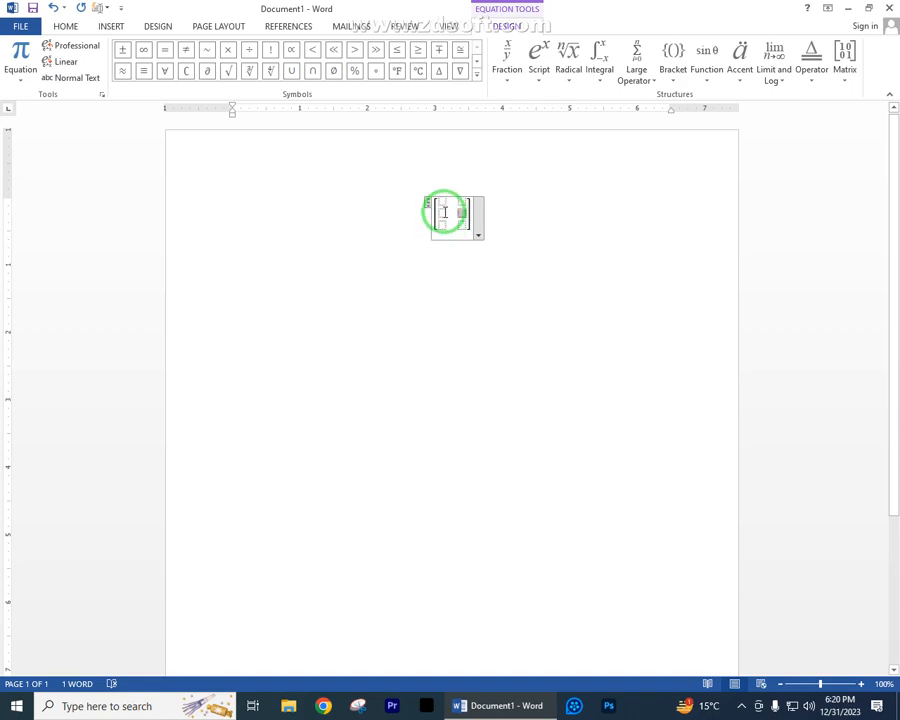
pyautogui.click(556, 210)
# - Examine the fraction, integral, large operator, function and accent structures offered for the selected equation
pyautogui.click(434, 210)
pyautogui.click(429, 205)
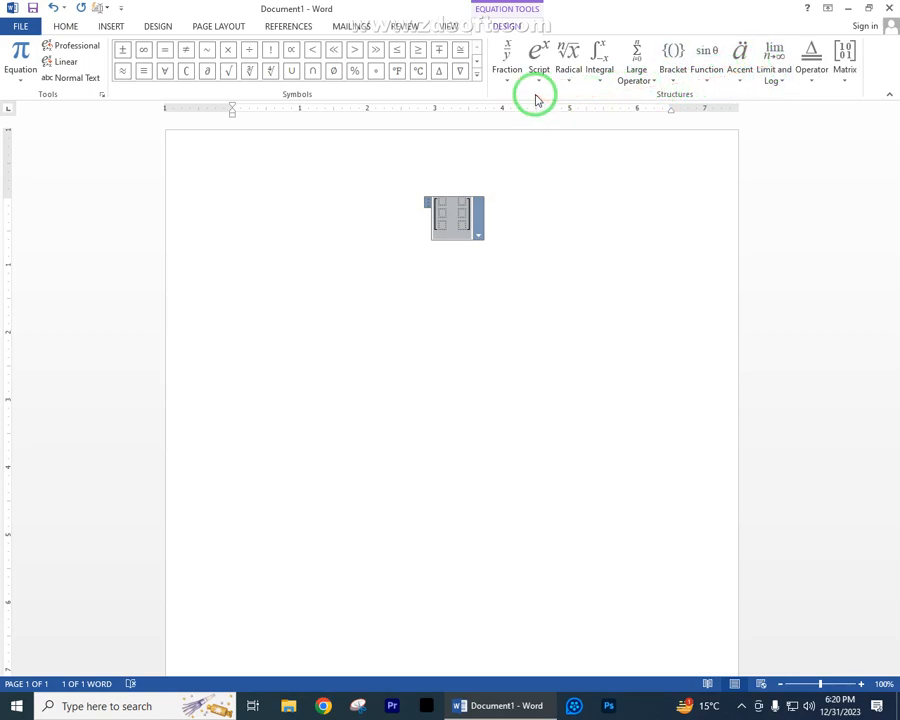
pyautogui.click(506, 84)
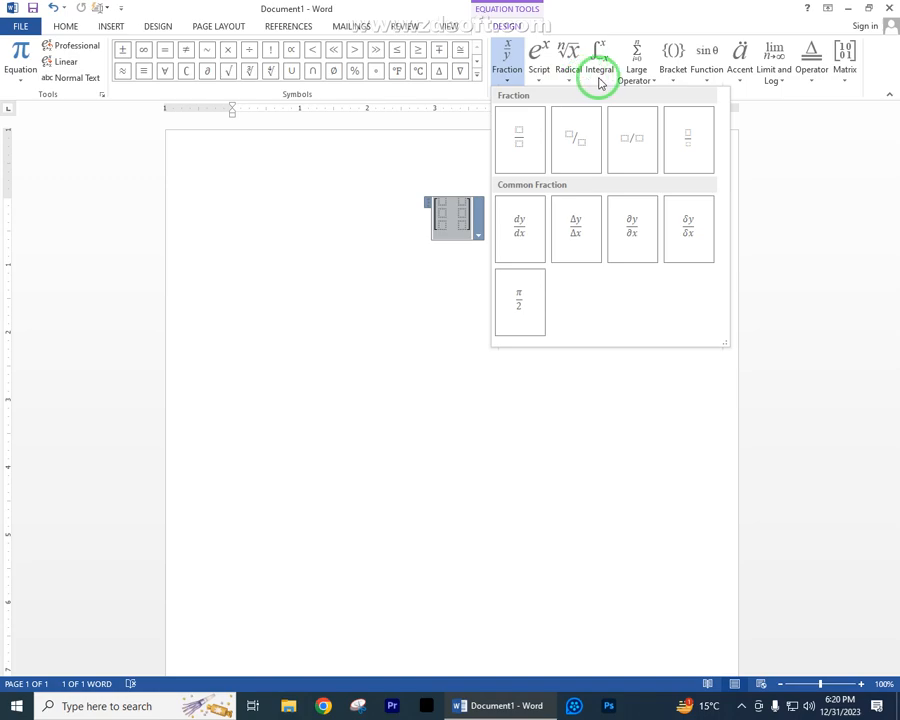
pyautogui.click(601, 80)
pyautogui.click(599, 80)
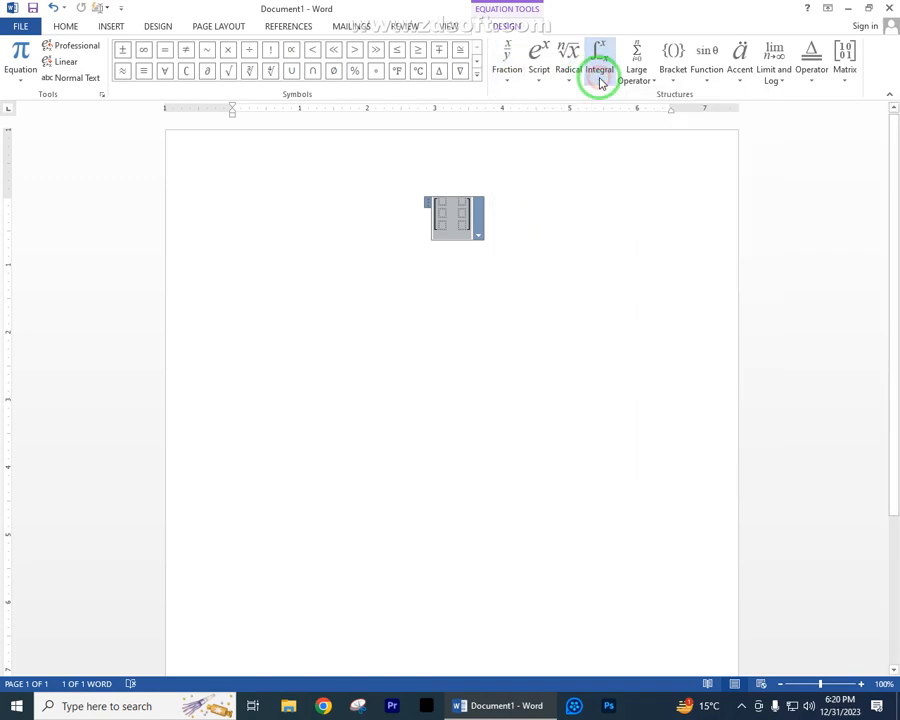
pyautogui.click(655, 85)
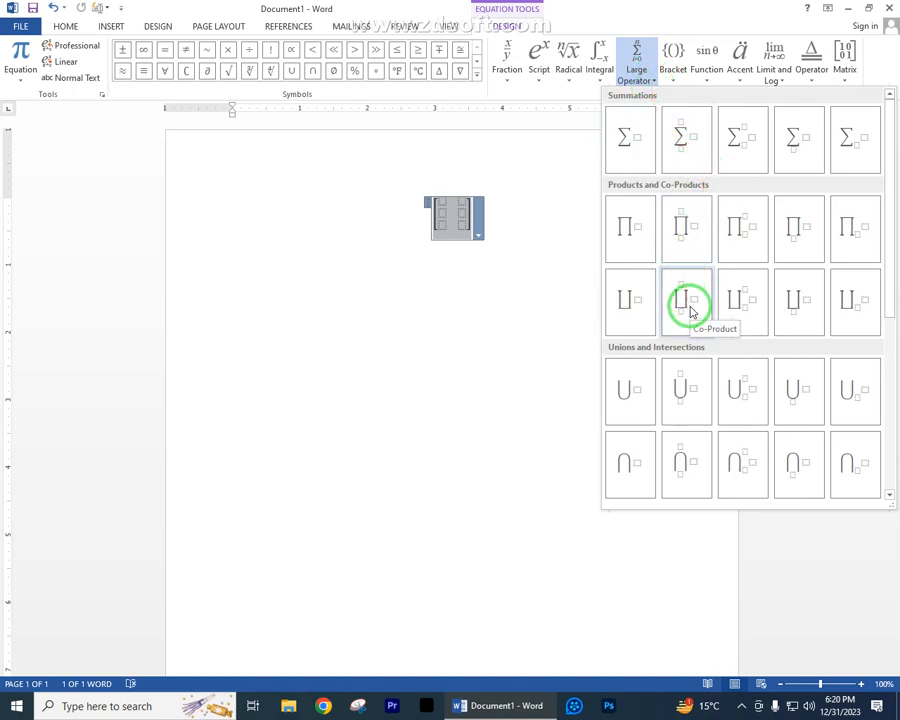
pyautogui.click(690, 140)
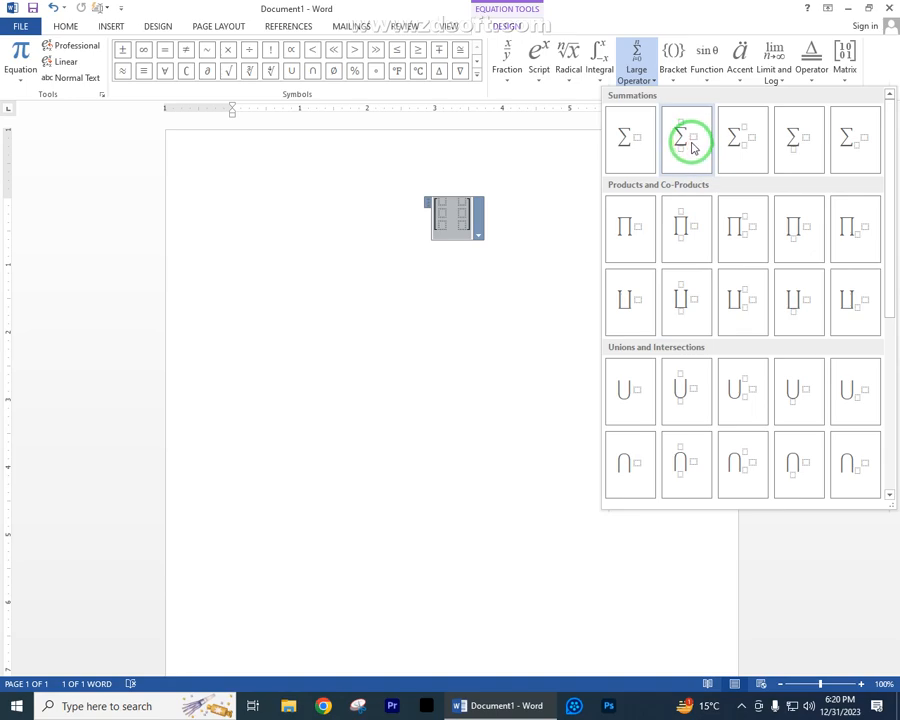
pyautogui.click(706, 73)
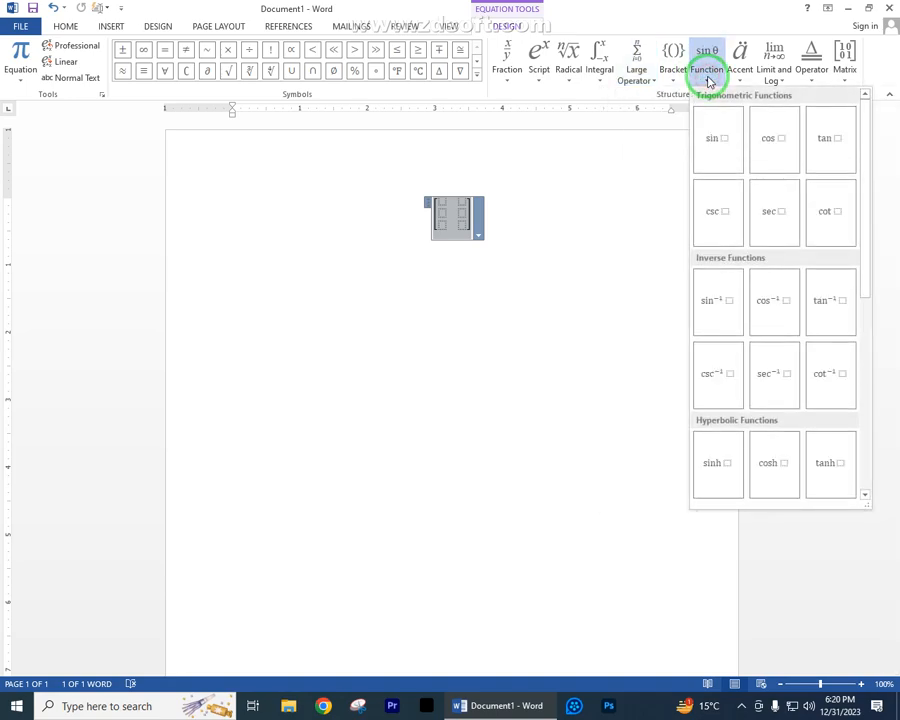
pyautogui.click(741, 80)
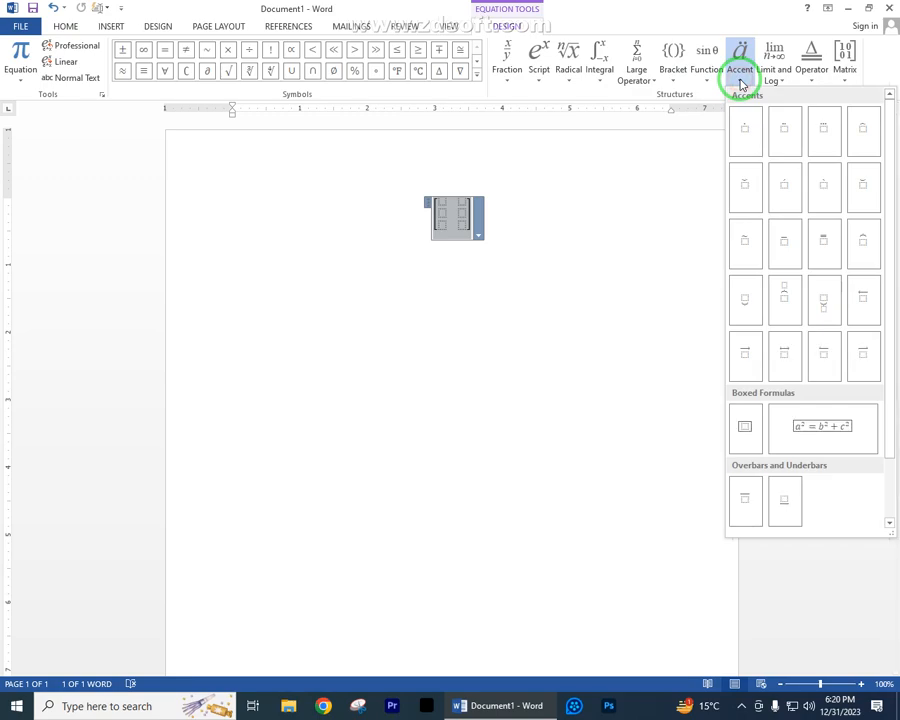
pyautogui.click(593, 235)
# - Delete the equation with the empty bracketed matrix from the document
pyautogui.click(463, 228)
pyautogui.click(428, 203)
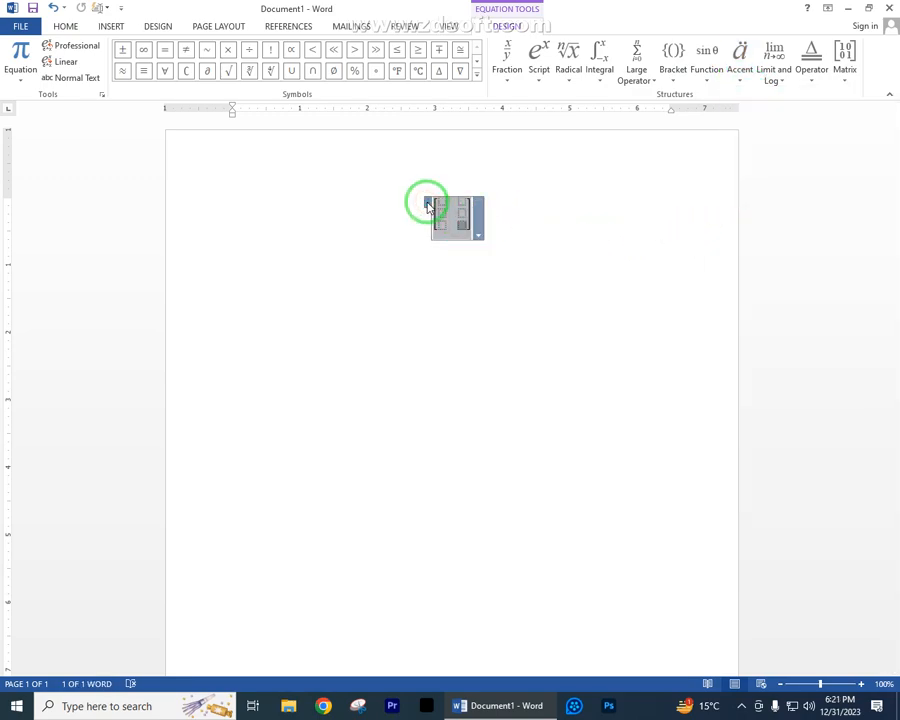
pyautogui.press('Delete')
# - Open the full Symbol dialog and move it lower so the first text line stays clear
pyautogui.click(112, 26)
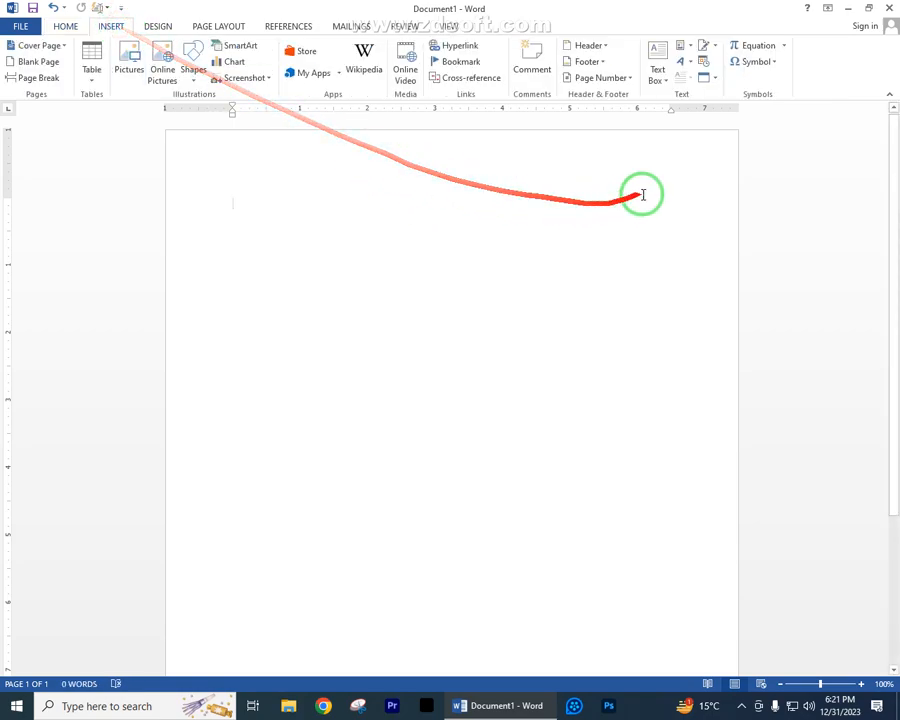
pyautogui.click(773, 63)
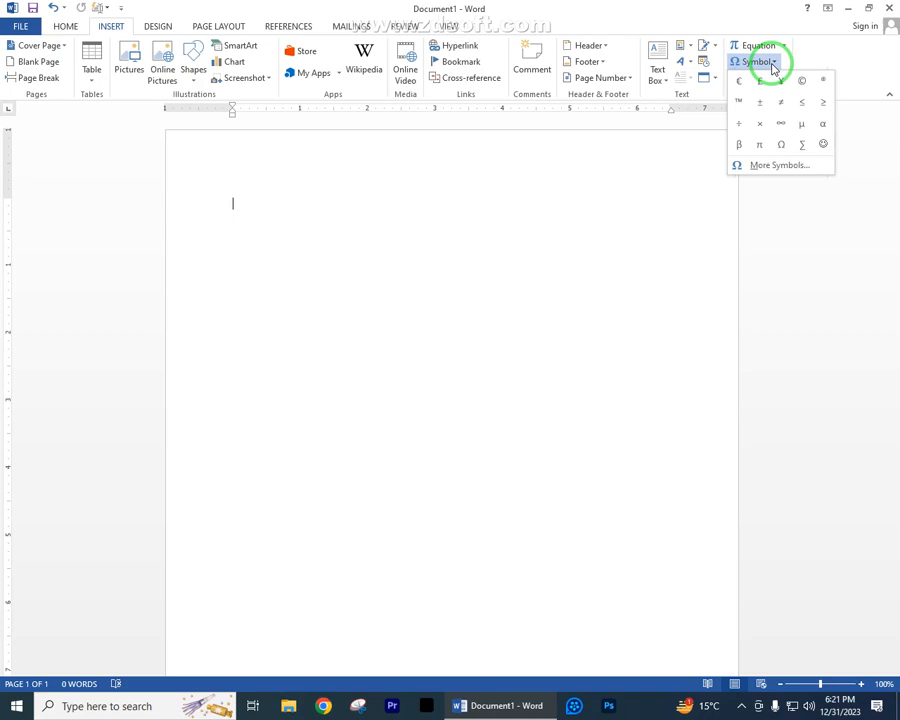
pyautogui.click(753, 63)
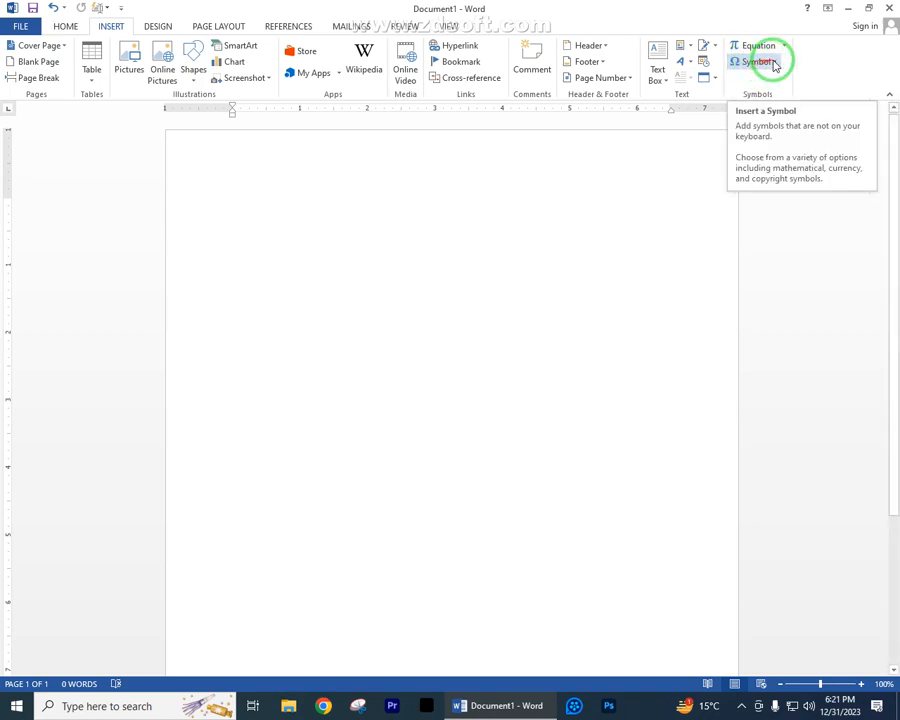
pyautogui.click(768, 62)
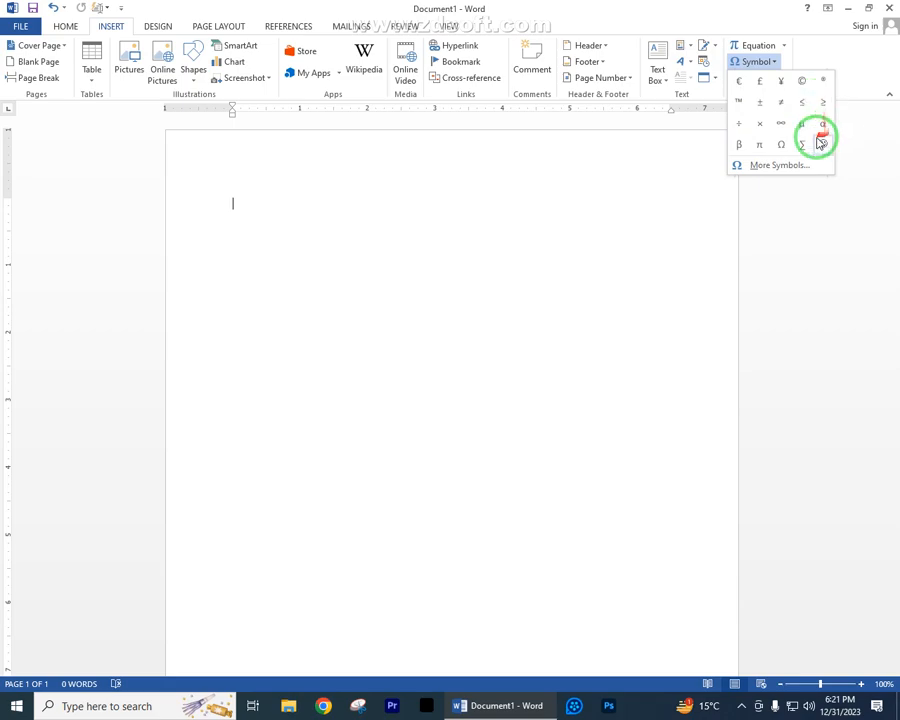
pyautogui.click(604, 229)
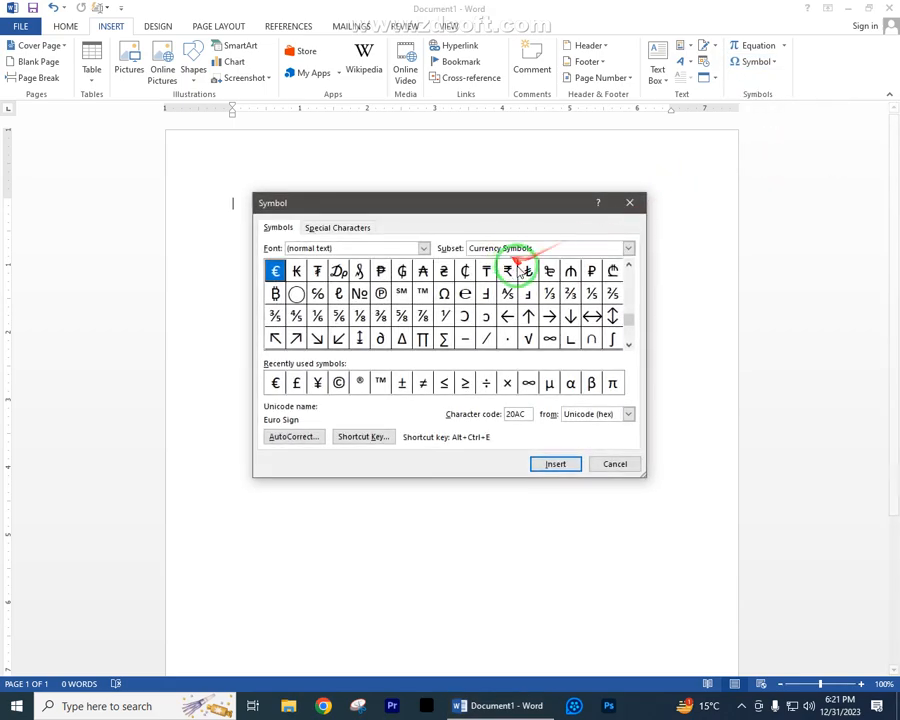
pyautogui.moveTo(448, 206); pyautogui.dragTo(449, 288)
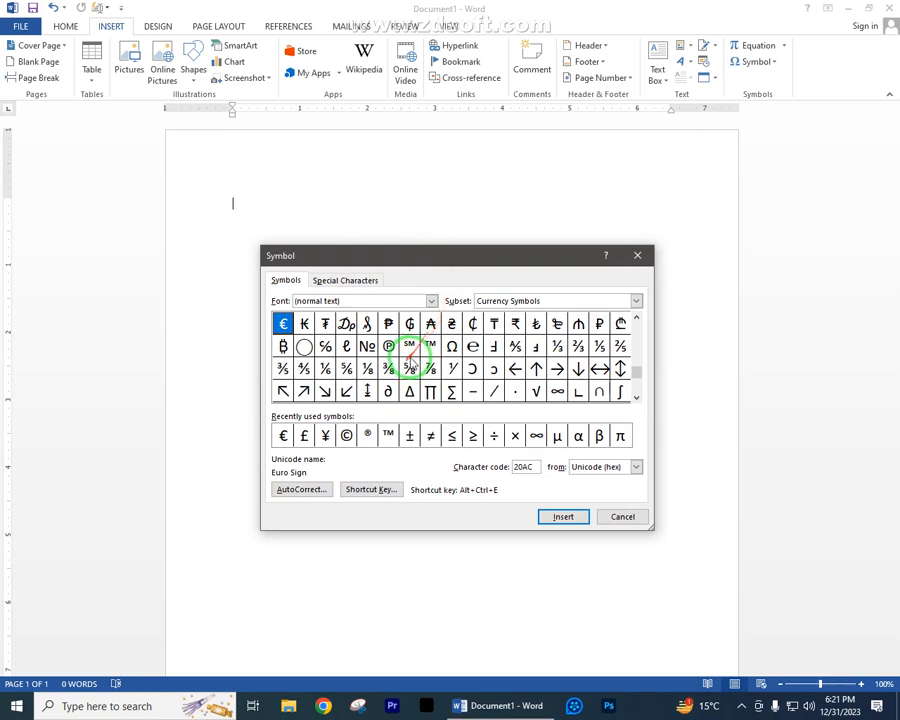
# - Browse the Phonetic Extensions Supplement and Combining Diacritical Marks Supplement subsets, and insert the recently used π symbol
pyautogui.click(635, 301)
pyautogui.click(582, 315)
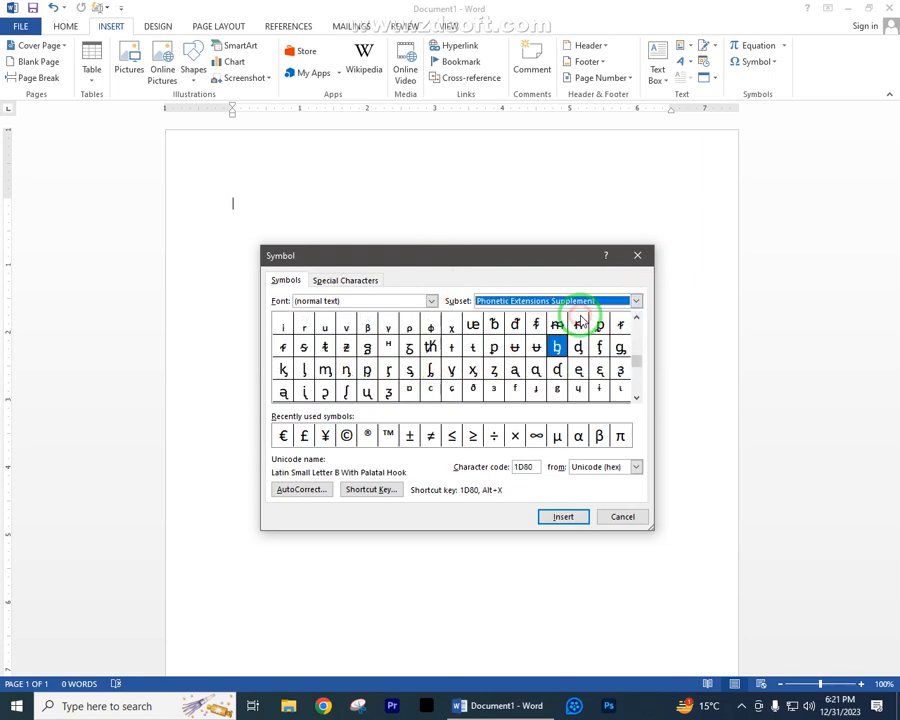
pyautogui.click(637, 302)
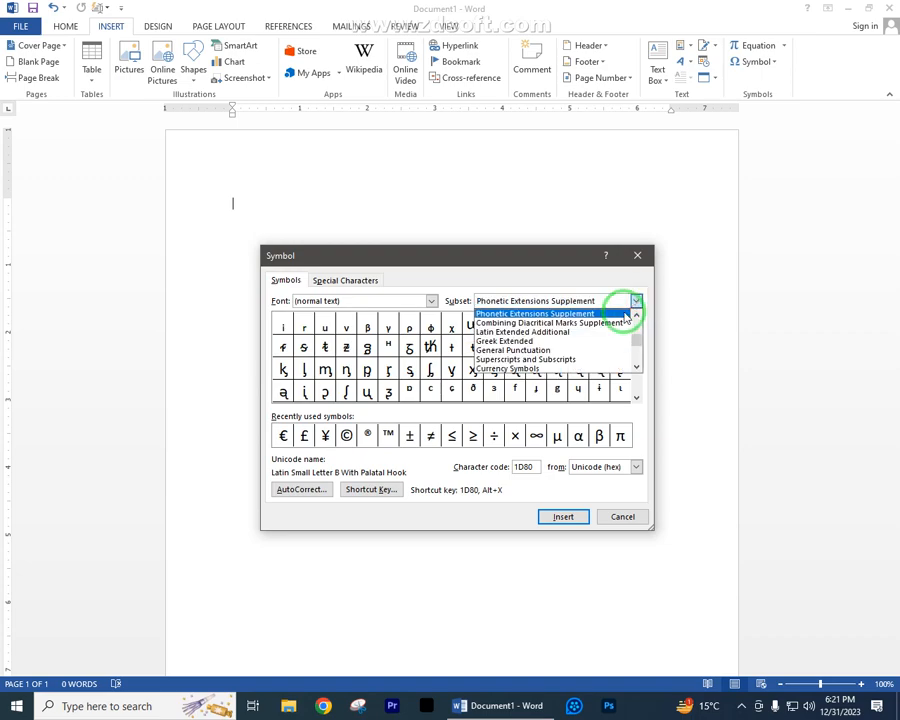
pyautogui.click(595, 322)
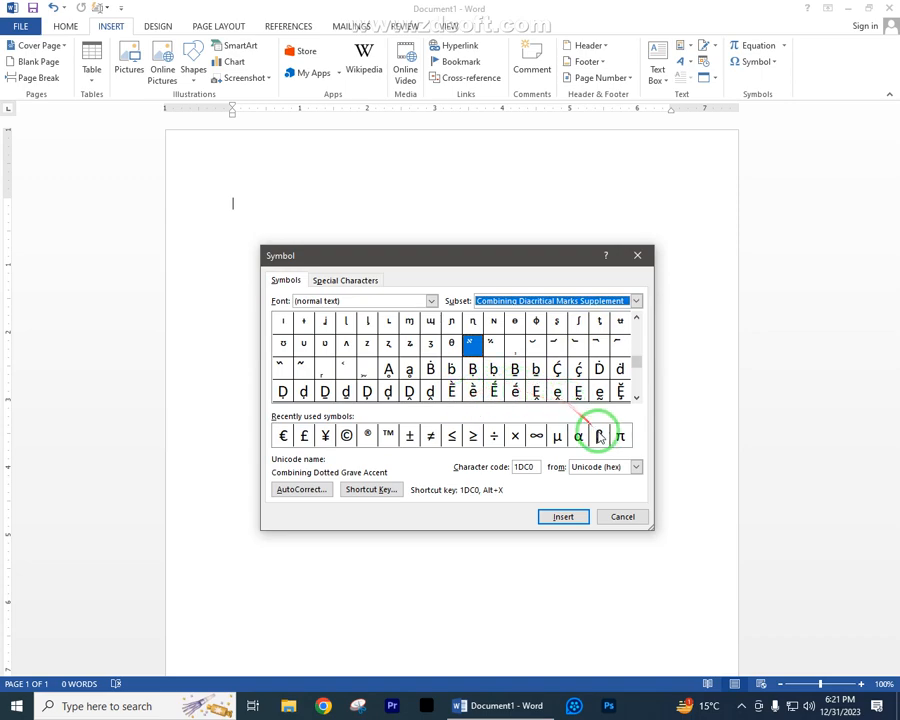
pyautogui.click(620, 436)
pyautogui.click(563, 515)
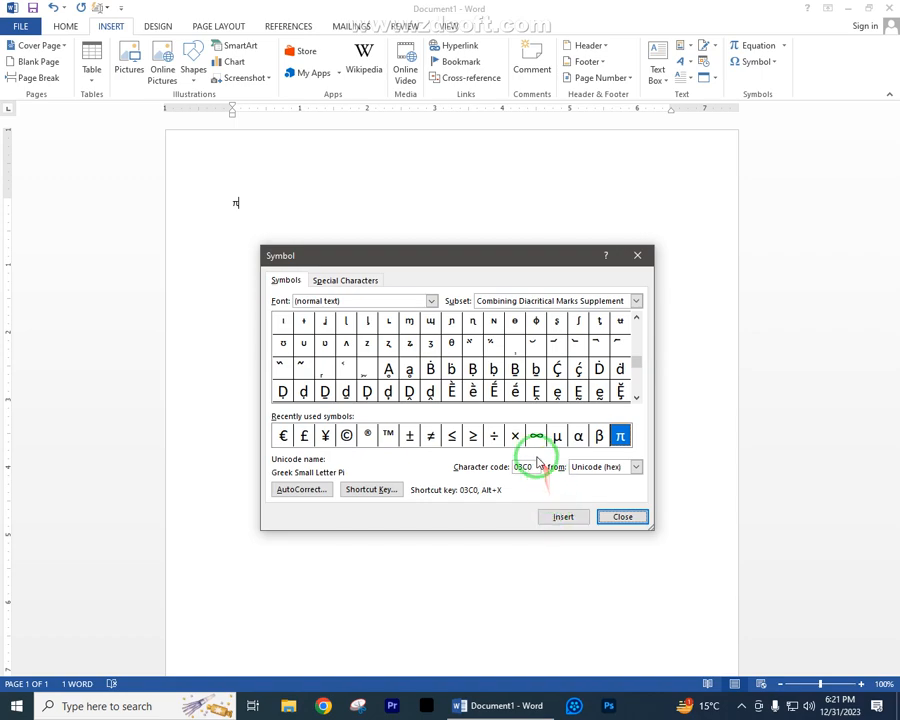
# - Insert the euro, pound and yen signs one after another behind the π symbol
pyautogui.click(325, 436)
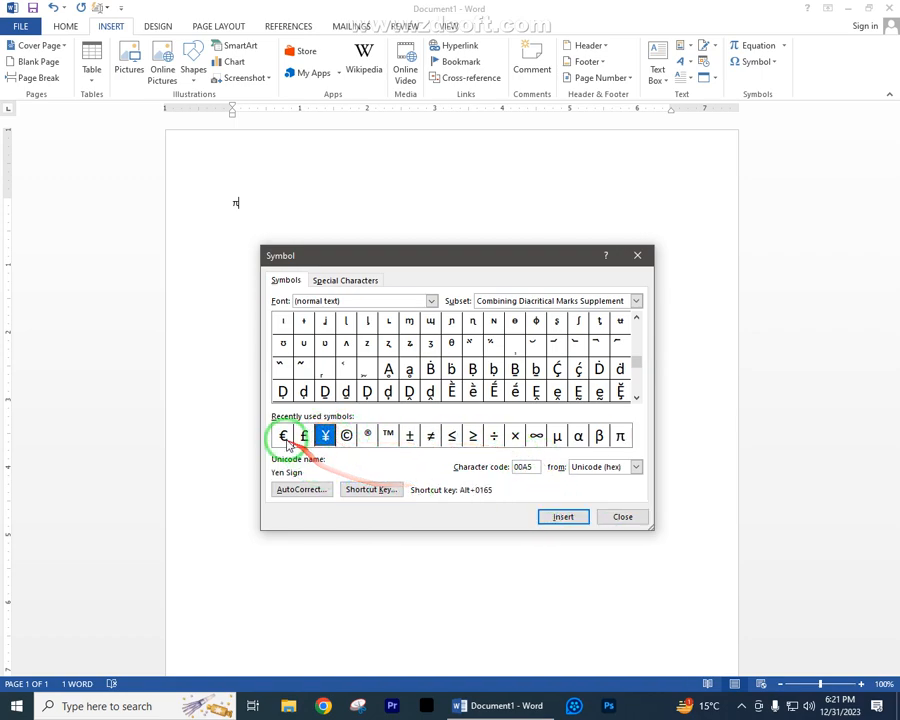
pyautogui.click(283, 436)
pyautogui.click(555, 516)
pyautogui.click(234, 213)
pyautogui.click(304, 436)
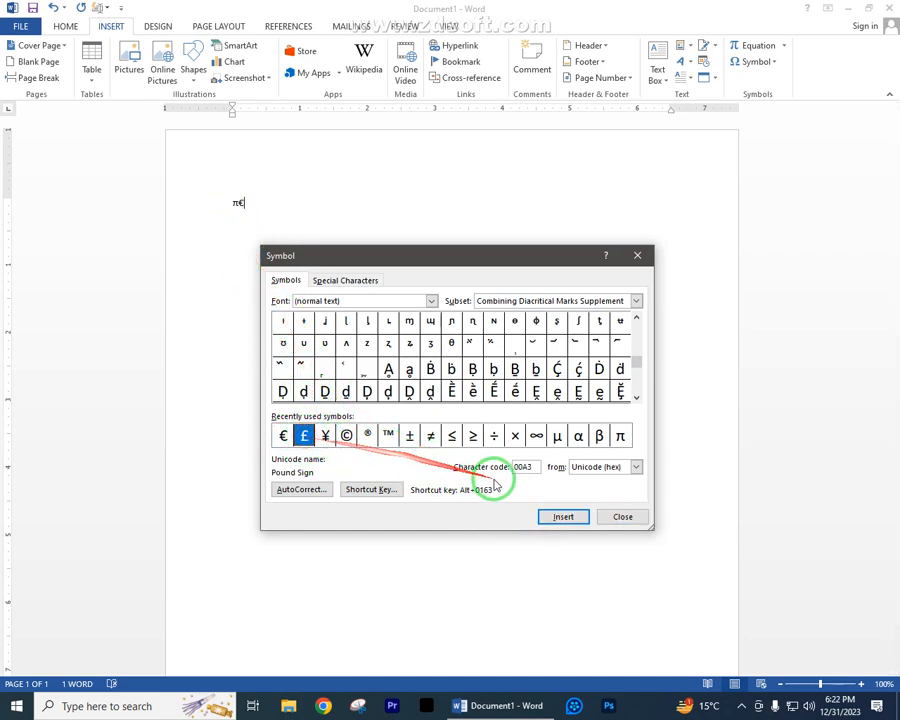
pyautogui.click(555, 516)
pyautogui.click(325, 436)
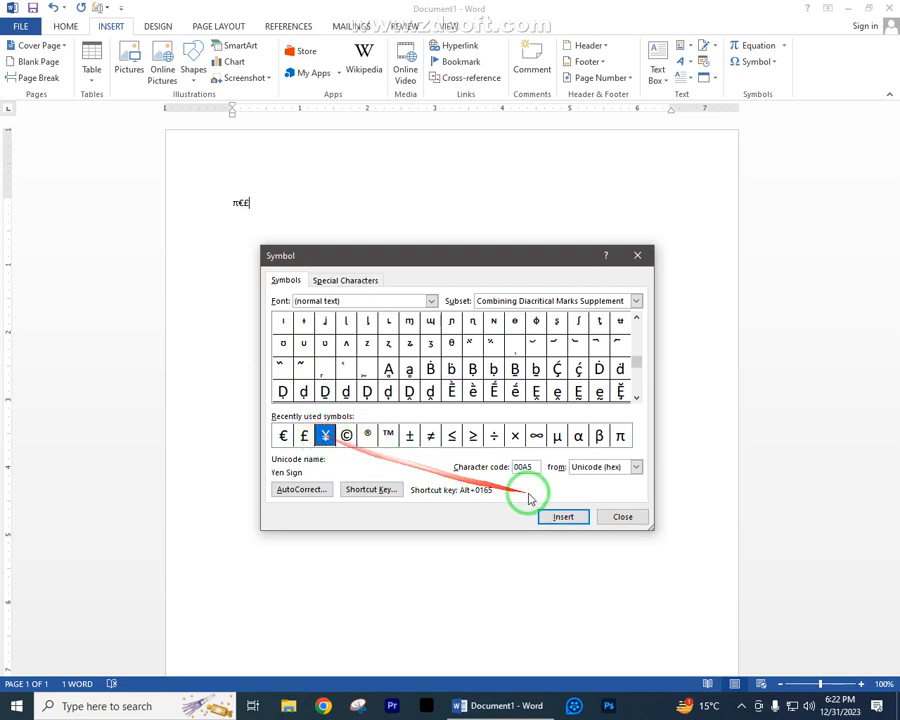
pyautogui.click(558, 517)
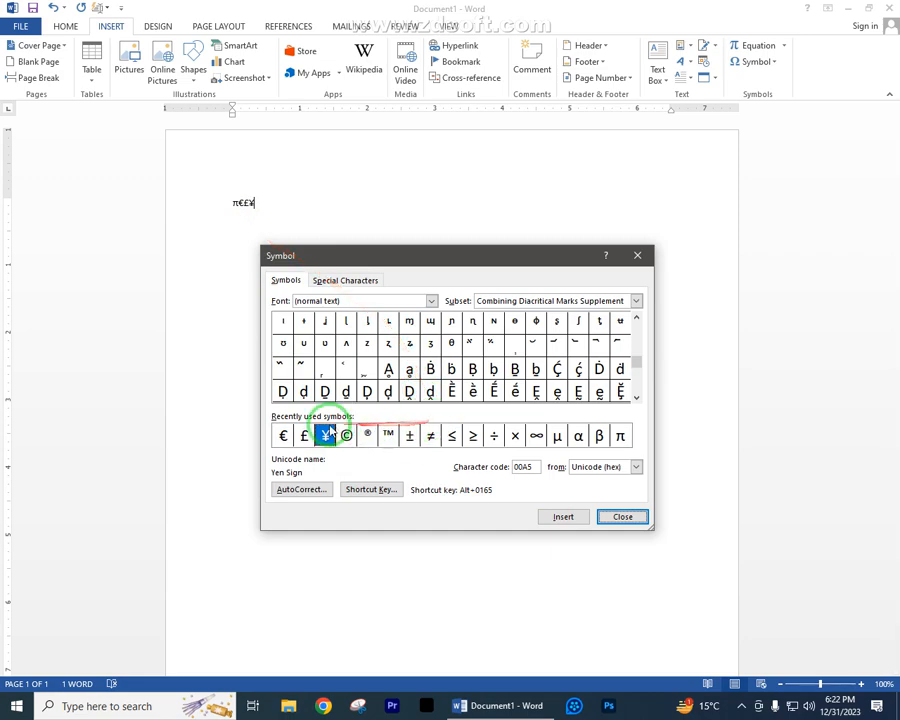
# - Go to the Greek Extended subset, insert the nearby character with code 1EFC after the yen sign, and close the Symbol dialog
pyautogui.click(390, 437)
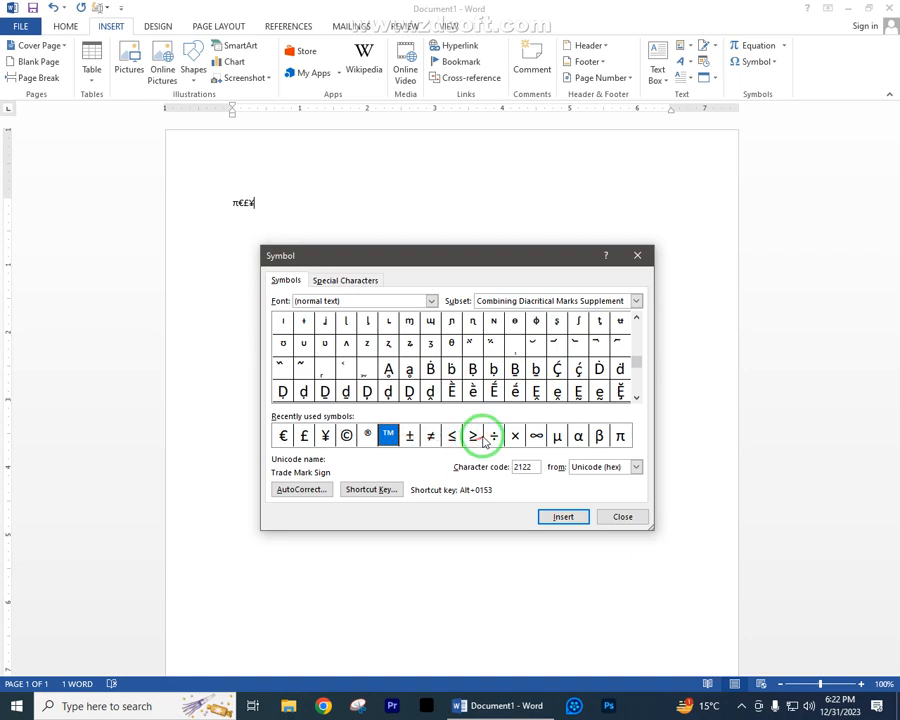
pyautogui.click(540, 300)
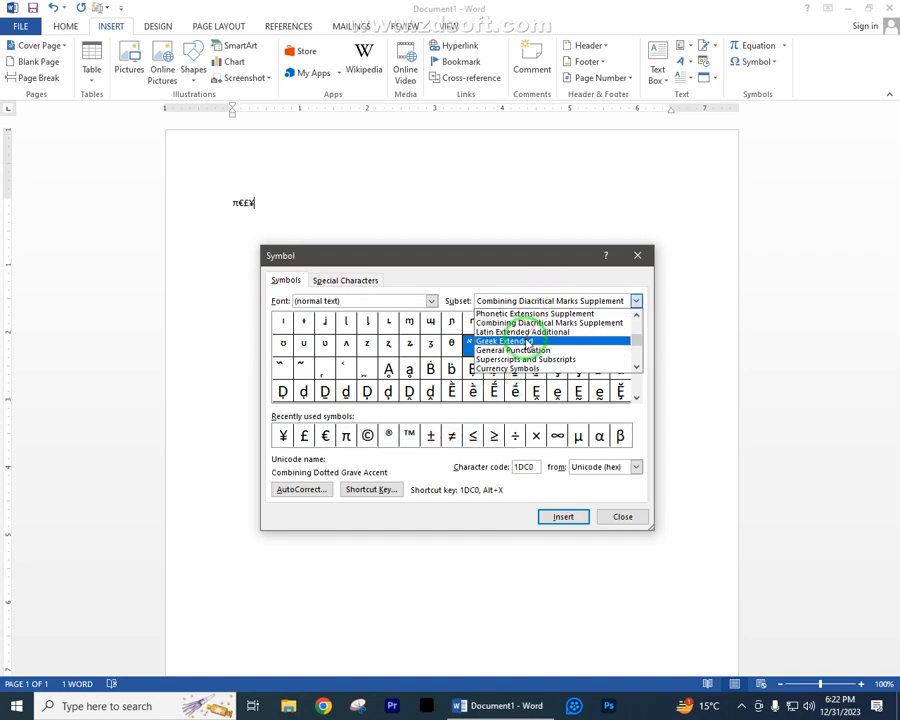
pyautogui.click(528, 342)
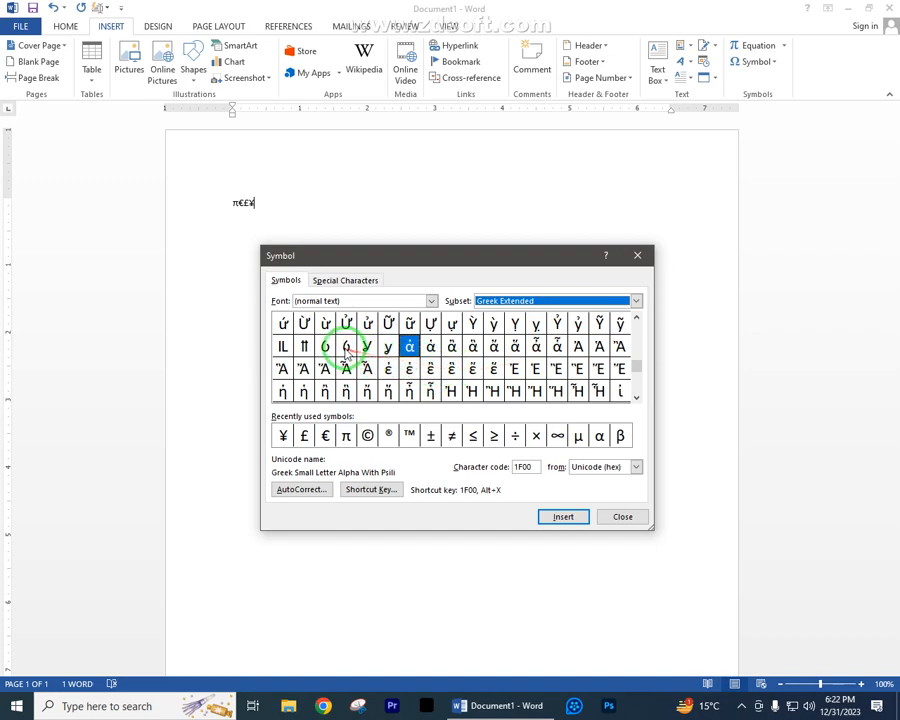
pyautogui.click(325, 346)
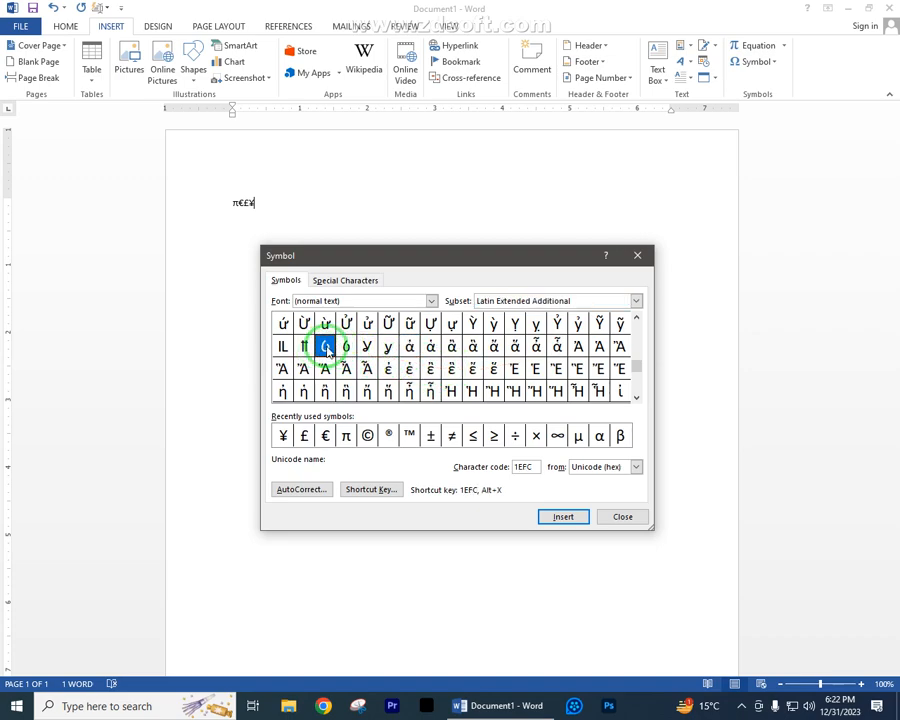
pyautogui.click(558, 517)
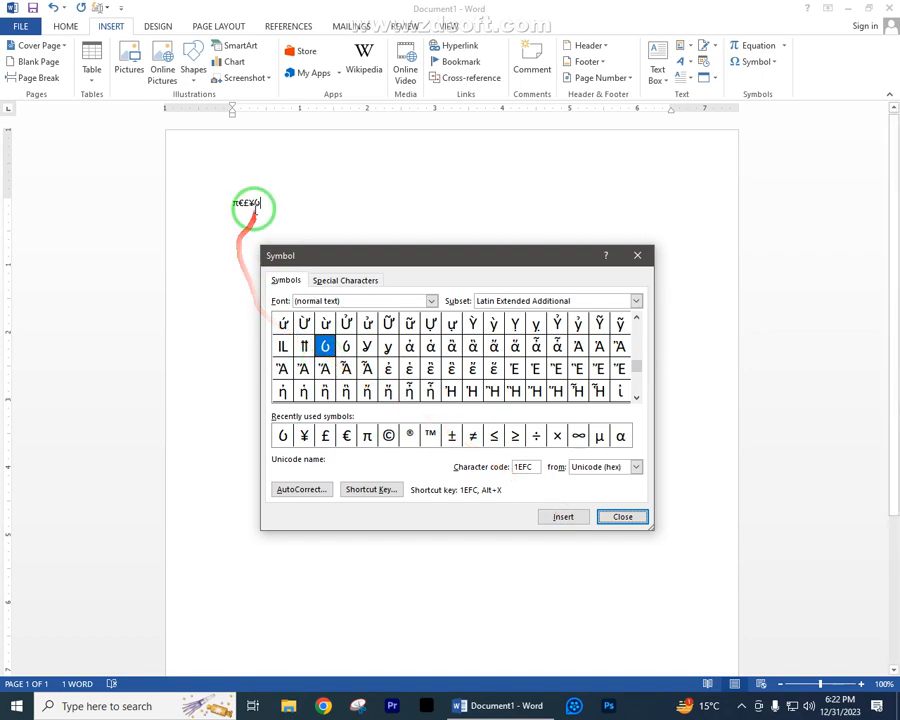
pyautogui.click(636, 256)
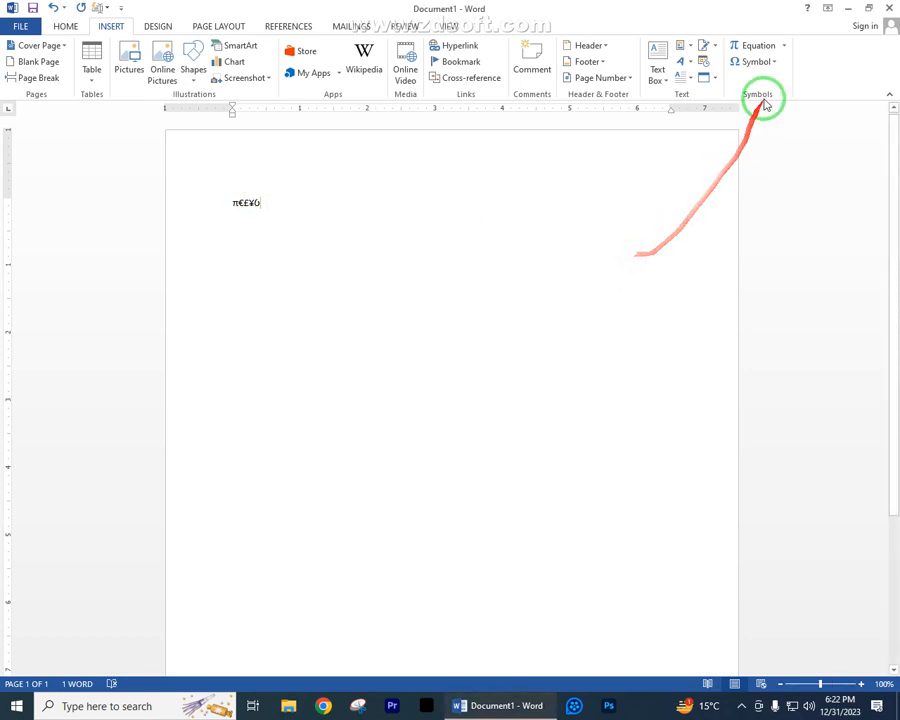
# - Insert the 1EFC character a second time from the recently used symbols
pyautogui.click(766, 62)
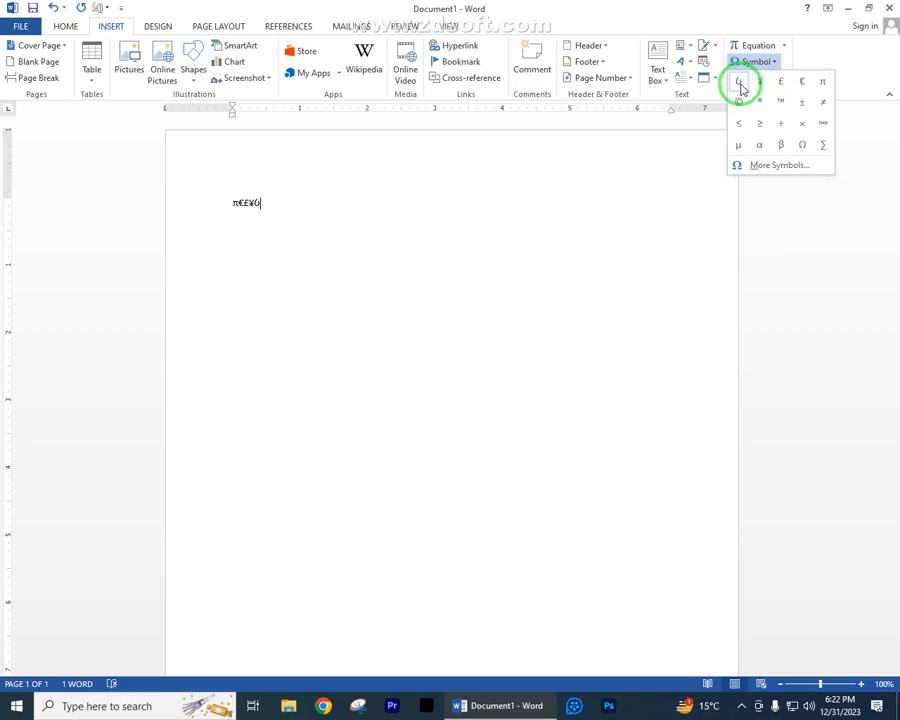
pyautogui.click(777, 165)
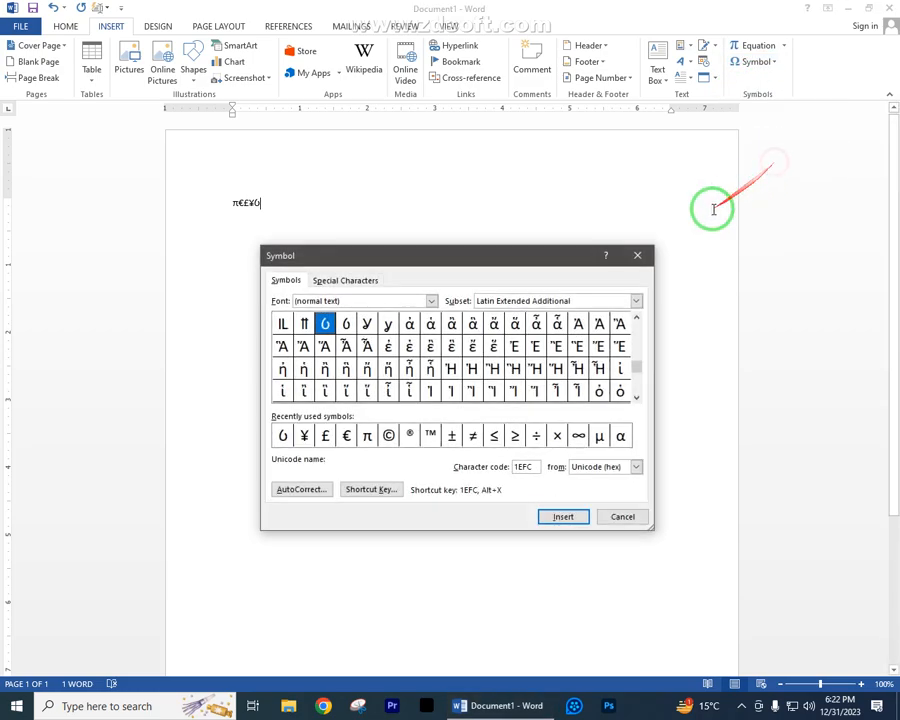
pyautogui.click(639, 262)
pyautogui.click(758, 62)
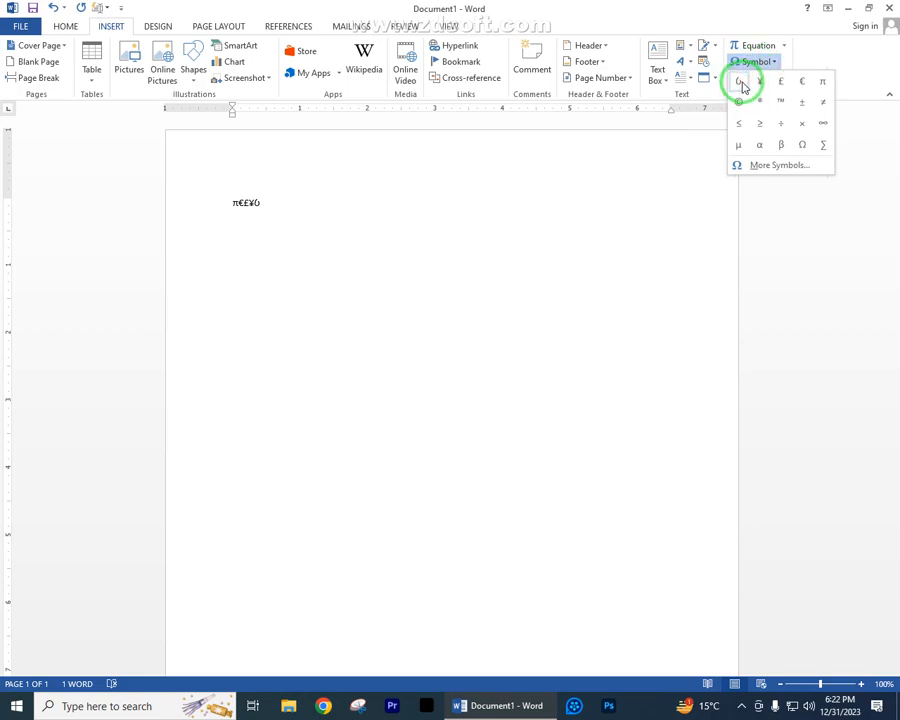
pyautogui.click(741, 84)
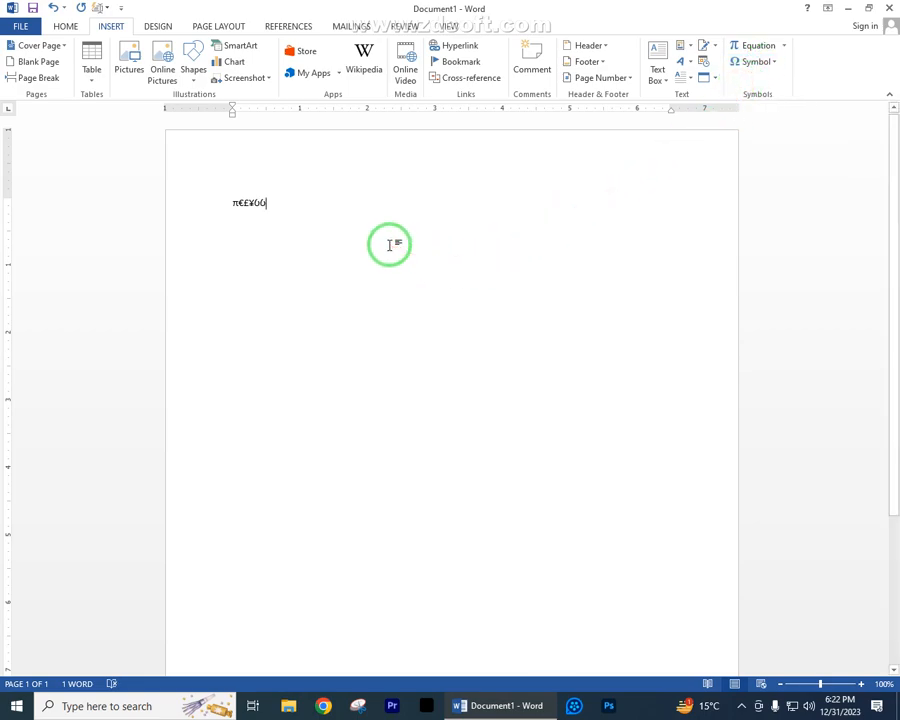
# - Review the WordArt gallery and the available date and time formats without inserting anything
pyautogui.moveTo(288, 203); pyautogui.dragTo(221, 207)
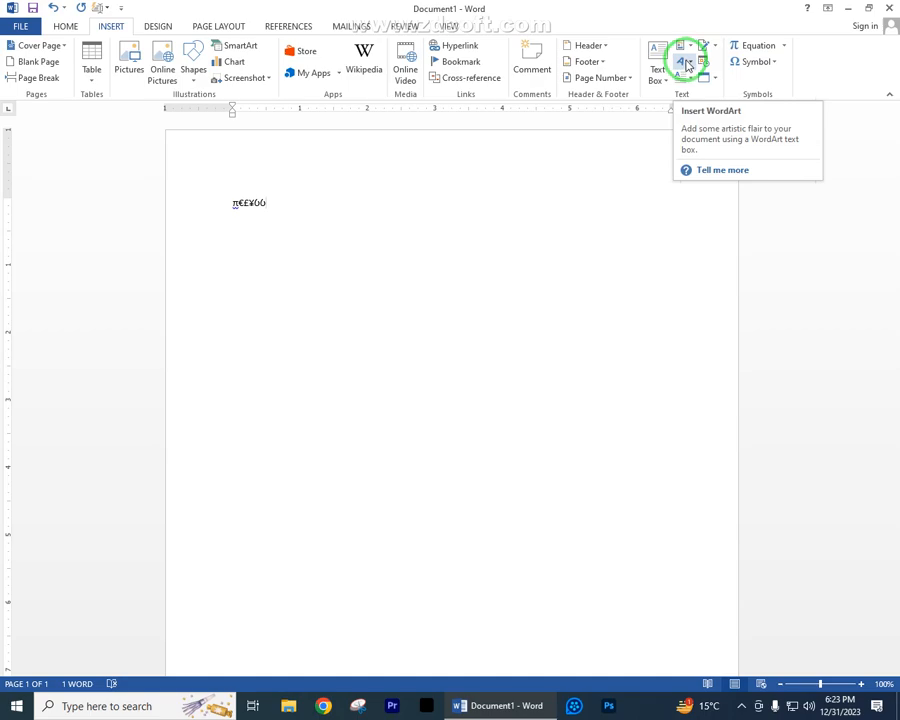
pyautogui.click(687, 64)
pyautogui.click(687, 64)
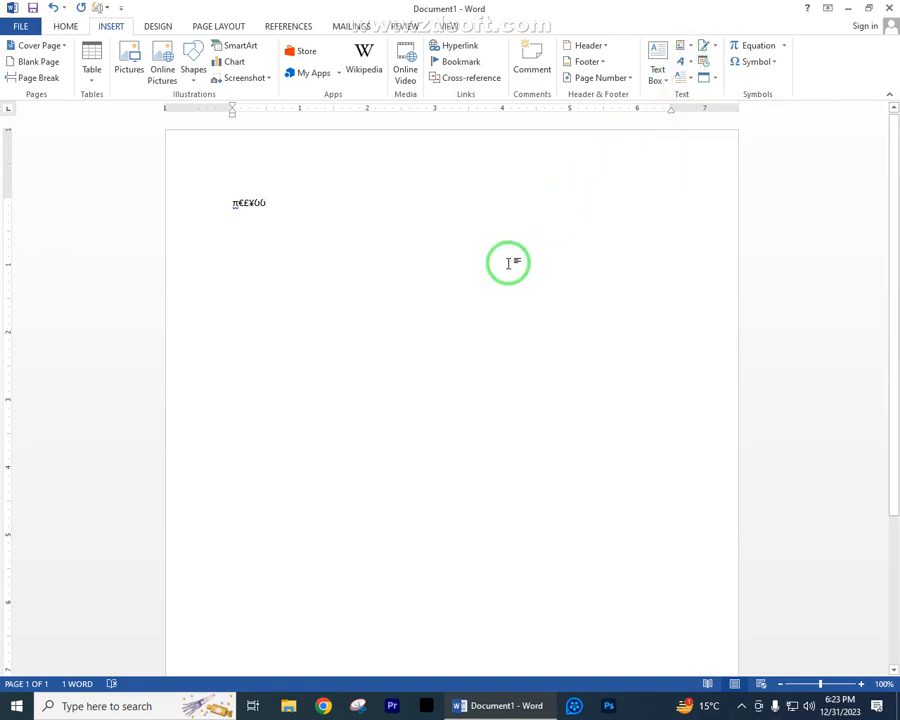
pyautogui.click(705, 63)
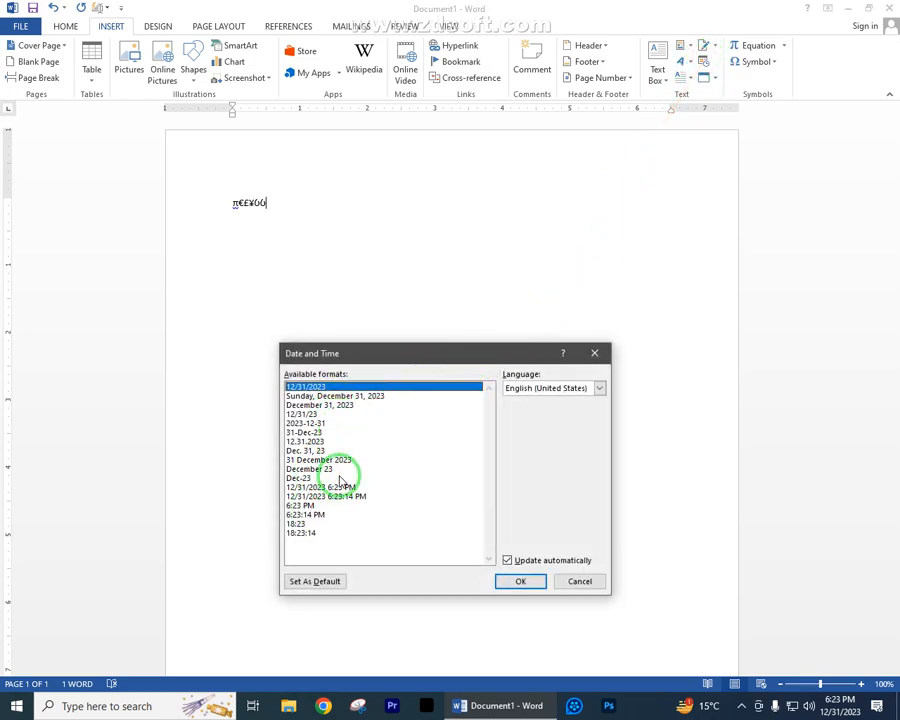
pyautogui.moveTo(406, 354); pyautogui.dragTo(396, 274)
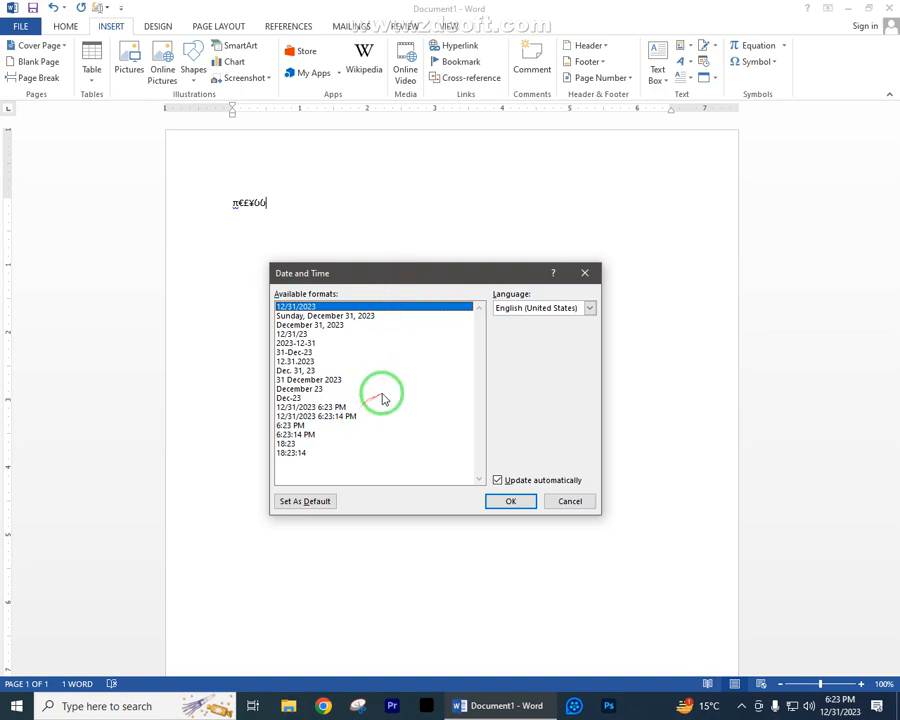
pyautogui.click(584, 272)
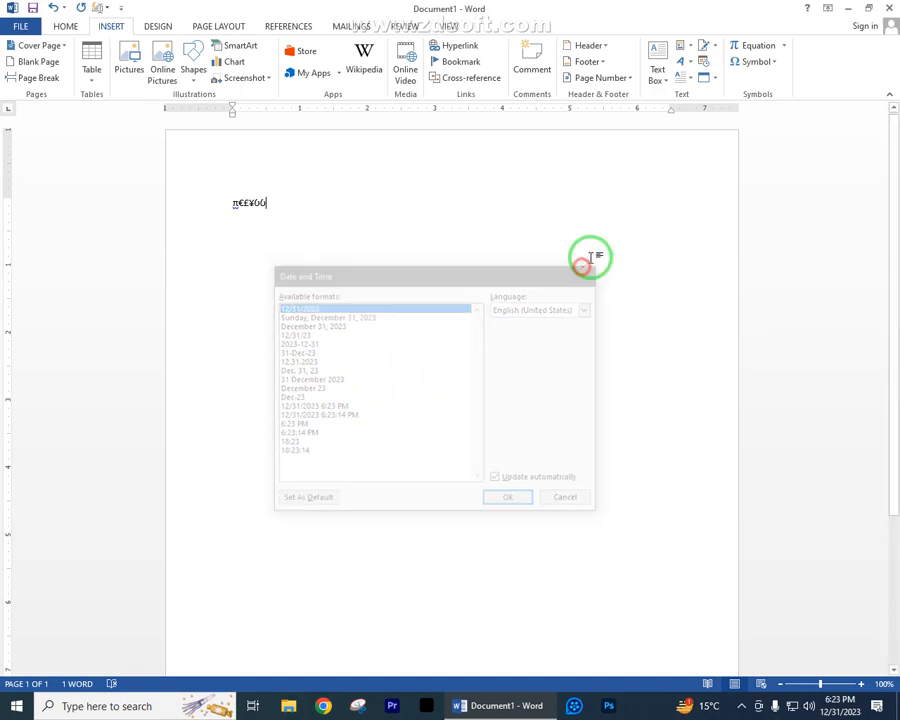
# - Insert a blank equation placeholder behind the symbols, select it and leave it empty
pyautogui.click(784, 46)
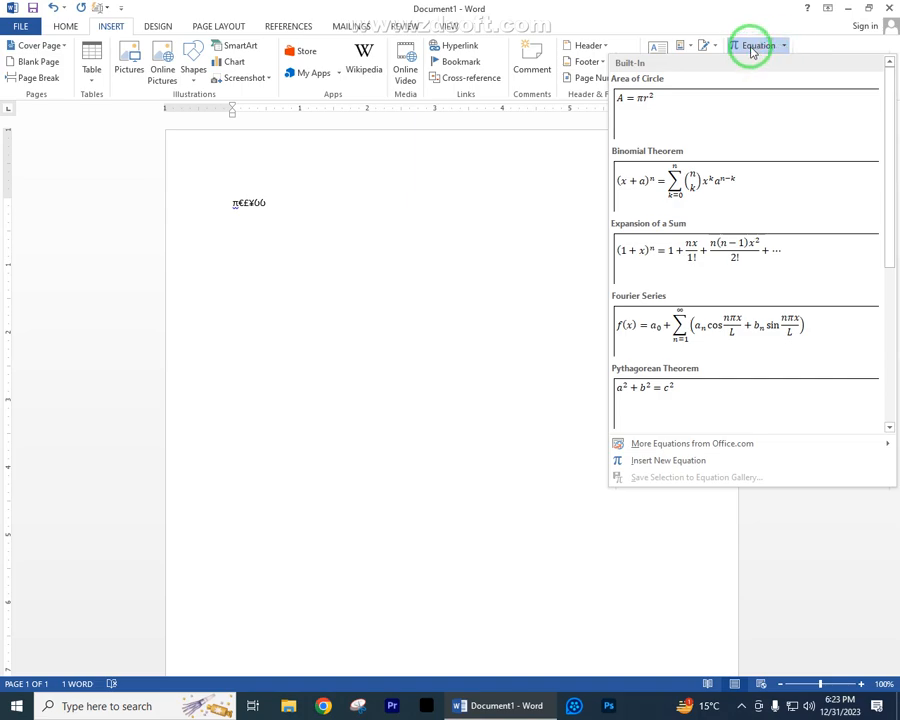
pyautogui.click(746, 45)
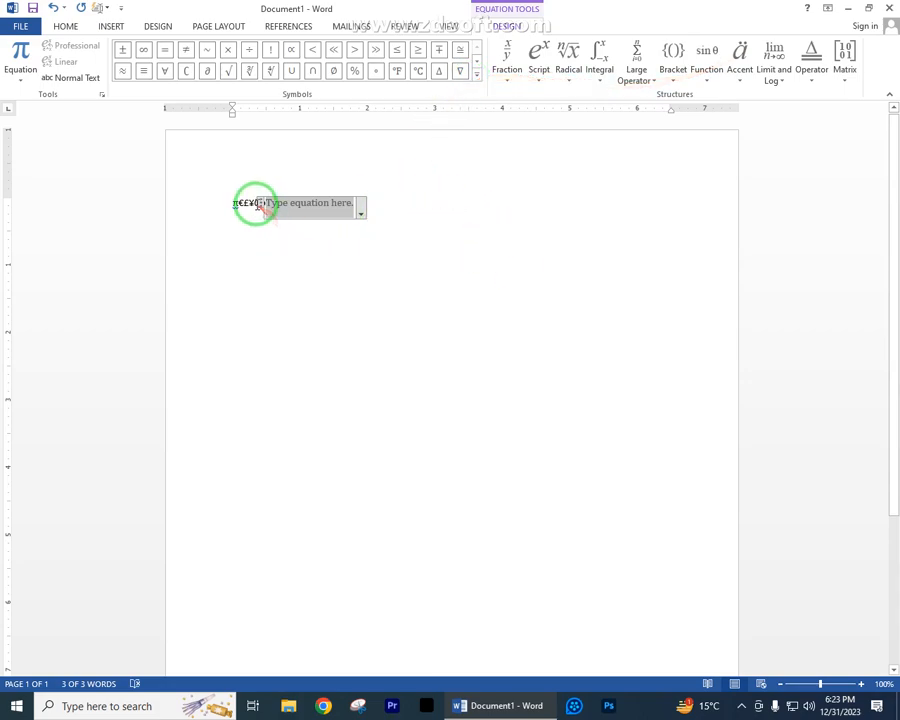
pyautogui.click(469, 280)
pyautogui.click(282, 202)
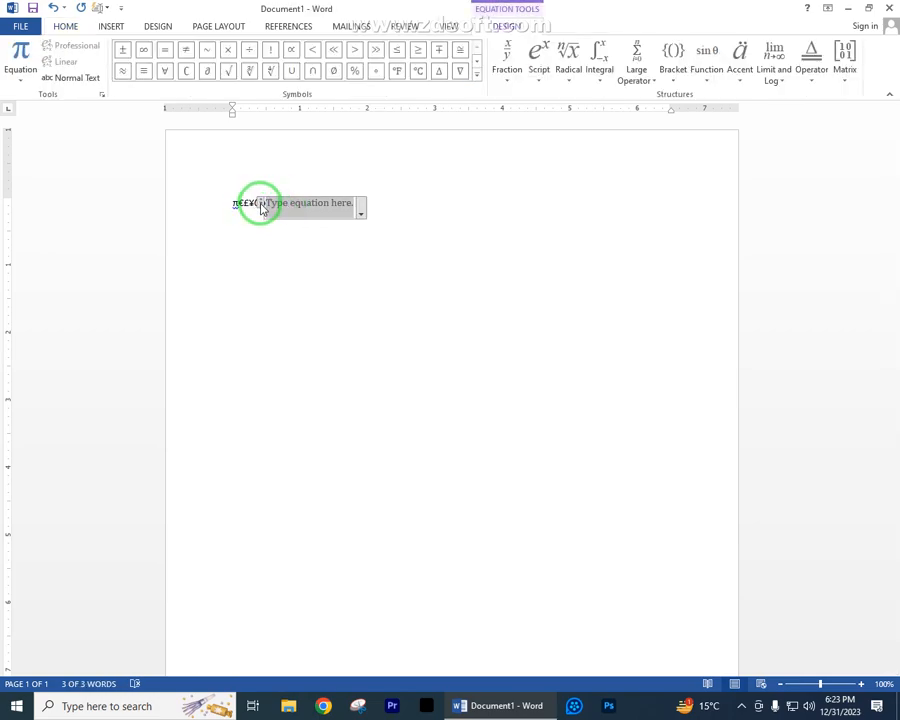
pyautogui.click(262, 207)
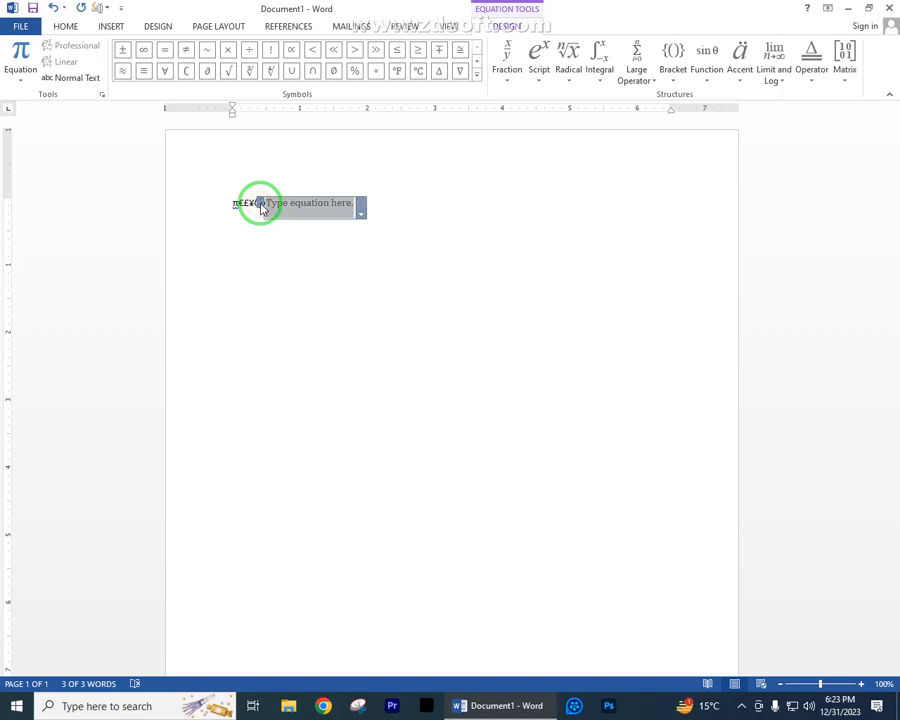
pyautogui.click(316, 350)
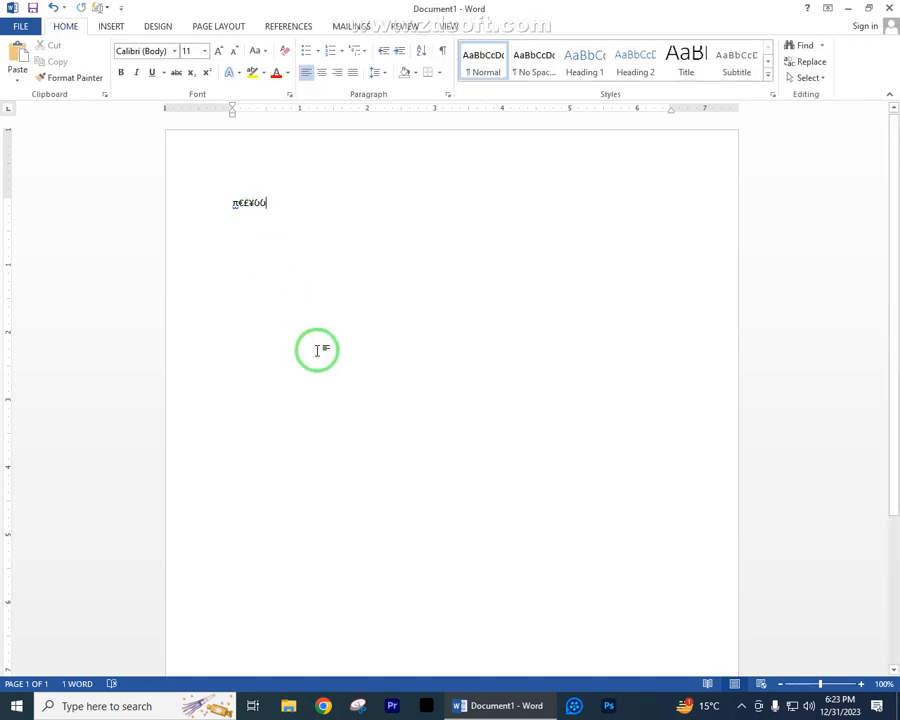
# - Insert another blank equation behind the symbols, view its equation options and leave it without content
pyautogui.click(112, 26)
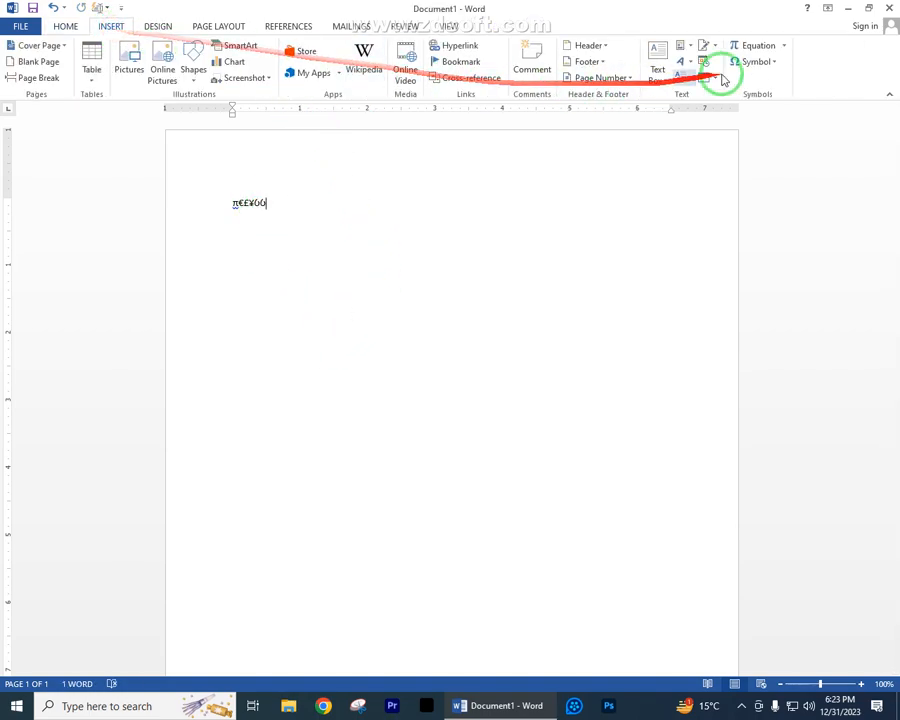
pyautogui.click(757, 48)
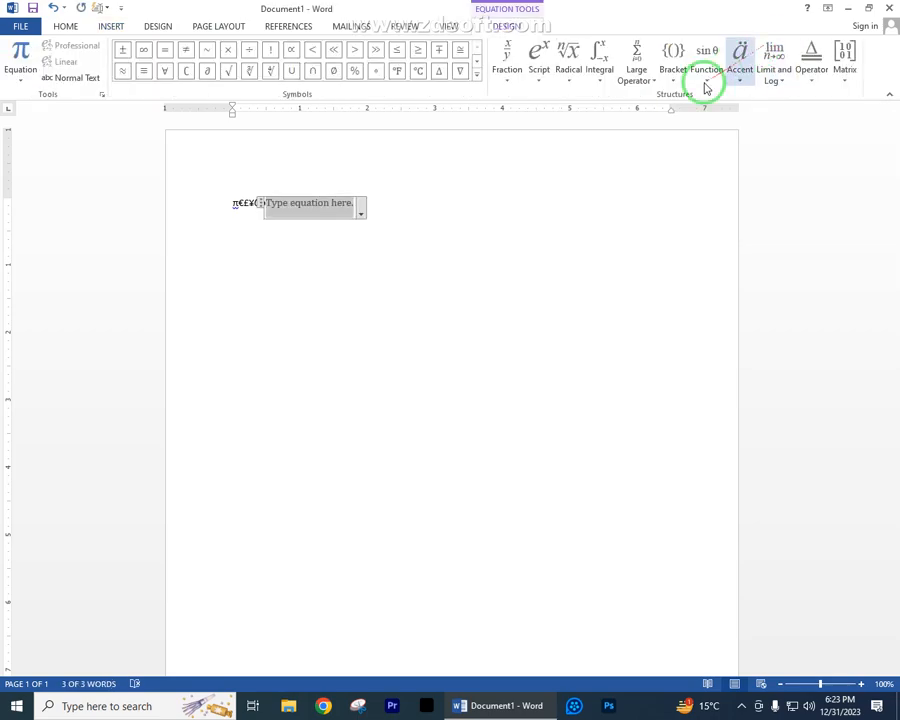
pyautogui.click(360, 215)
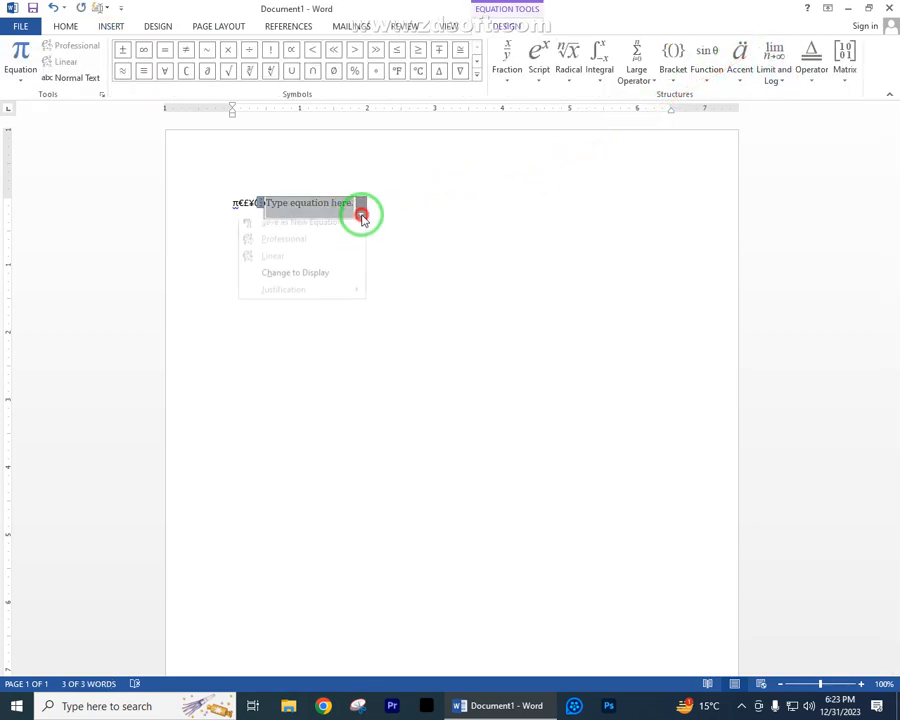
pyautogui.click(256, 204)
pyautogui.click(330, 257)
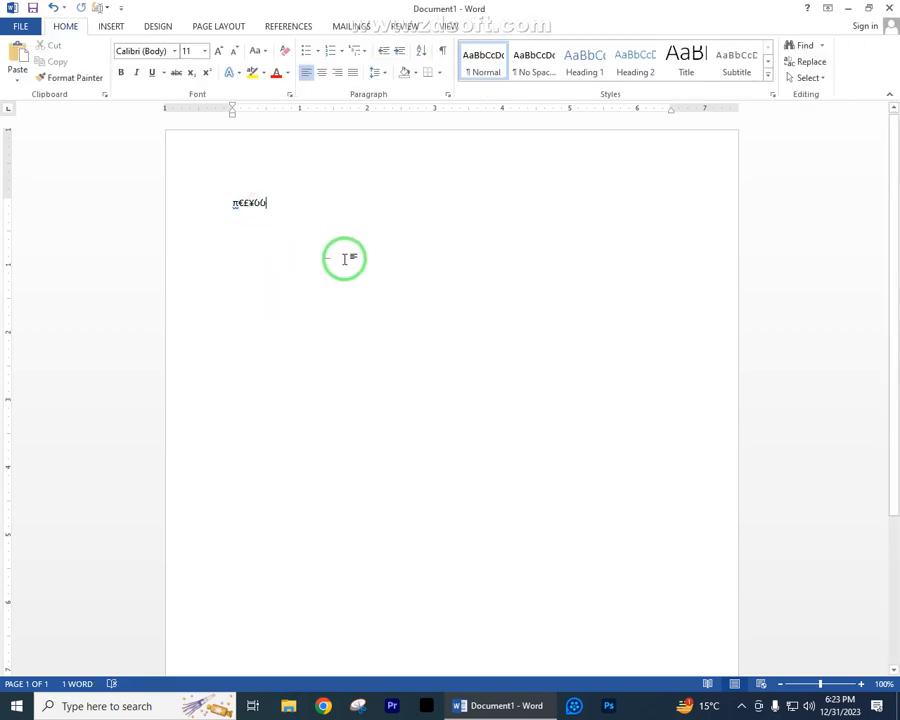
pyautogui.click(112, 25)
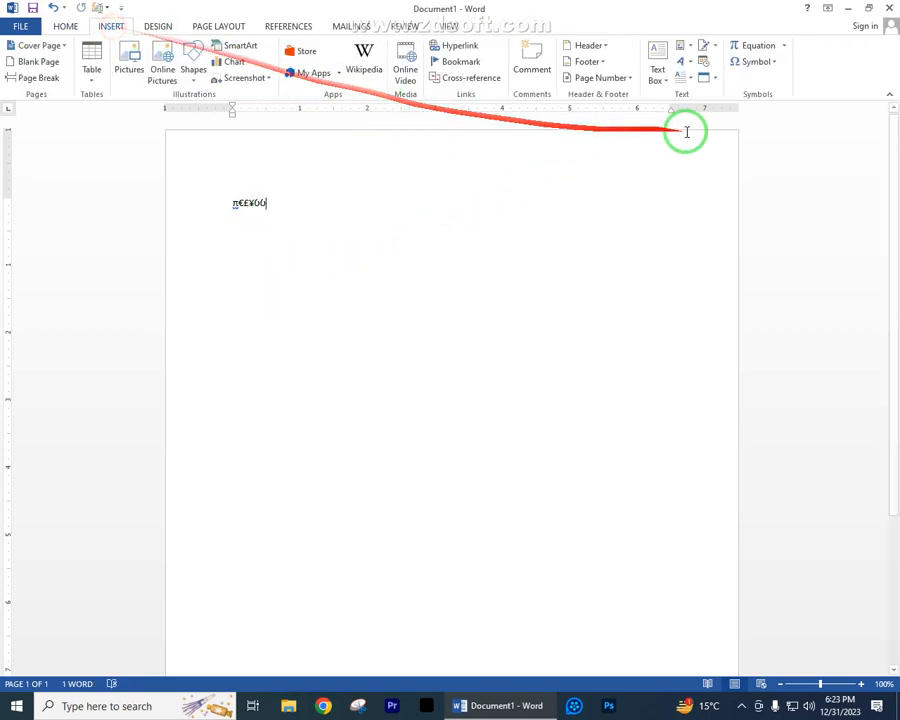
pyautogui.click(773, 62)
pyautogui.click(773, 62)
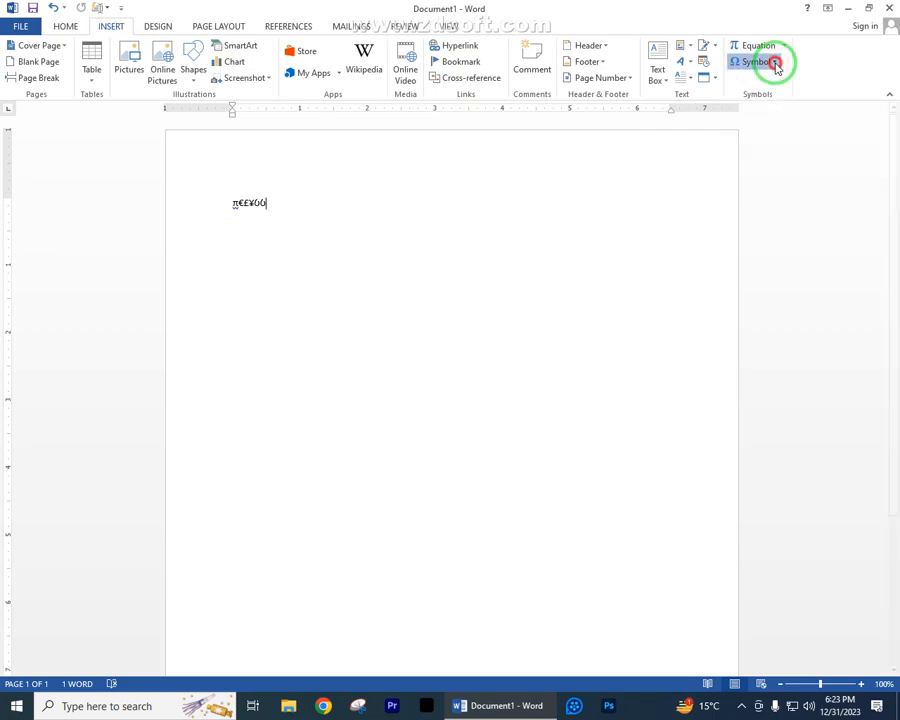
# - Delete the whole line of inserted symbols from the page
pyautogui.moveTo(233, 206); pyautogui.dragTo(202, 206)
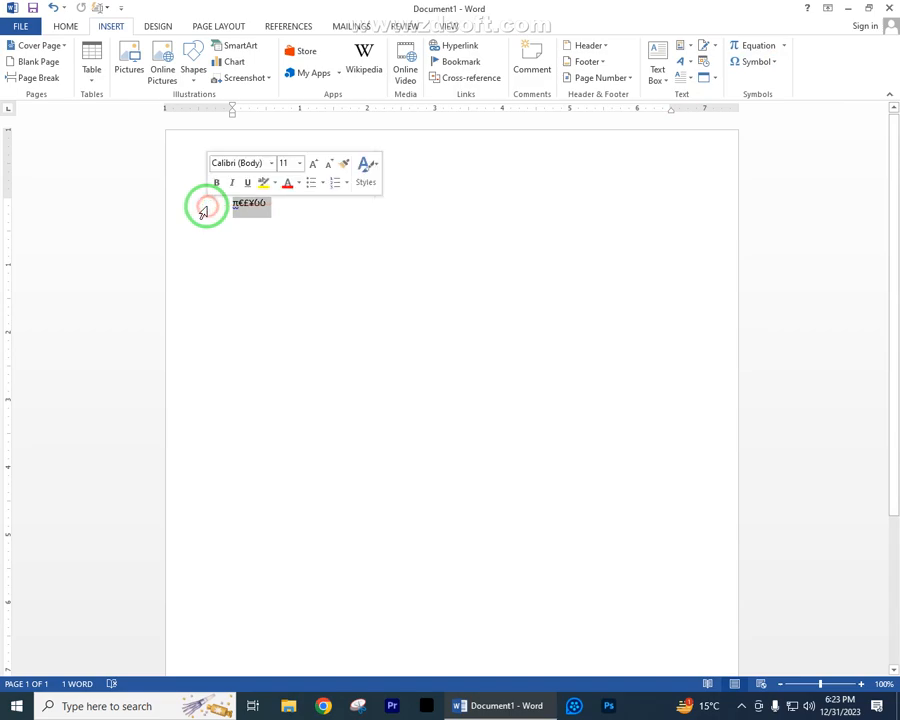
pyautogui.press('Delete')
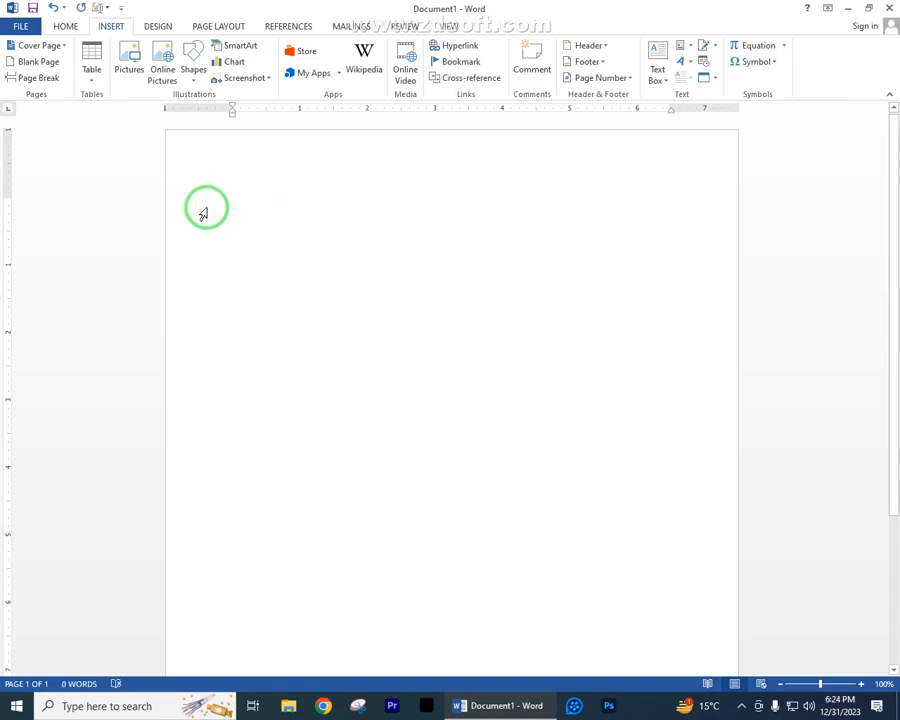